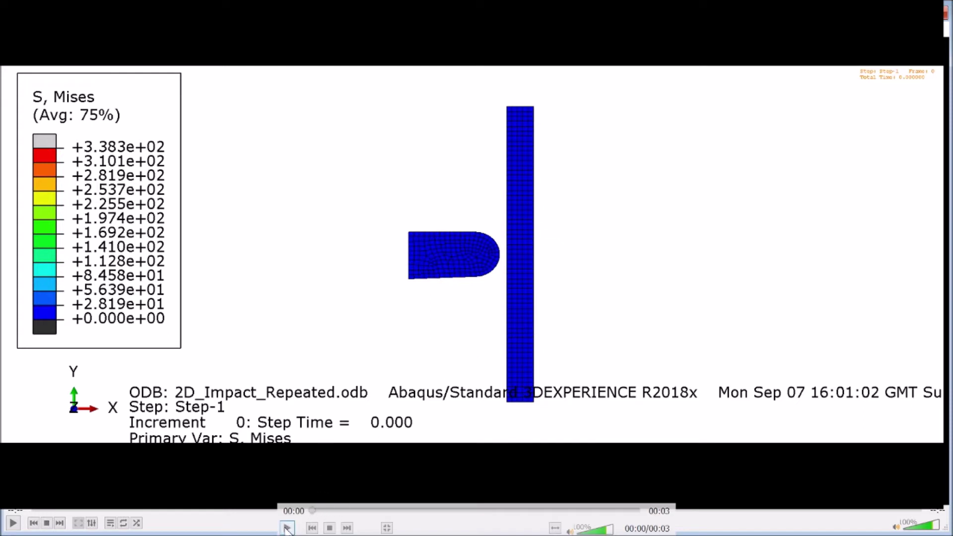
{"action": "left_click", "coordinate": [287, 528]}
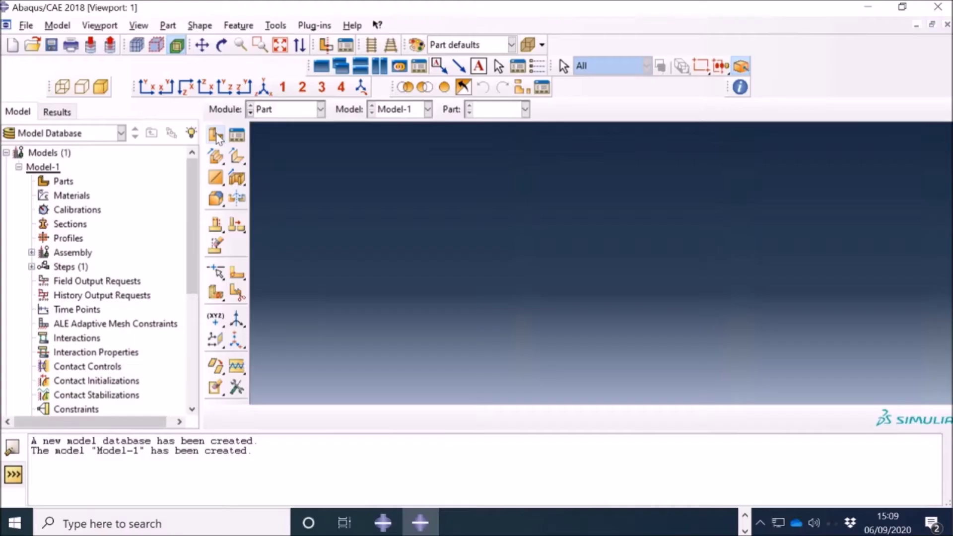
- Create a 2D planar deformable shell part named Part-1 with an approximate size of 200
{"action": "left_click", "coordinate": [216, 136]}
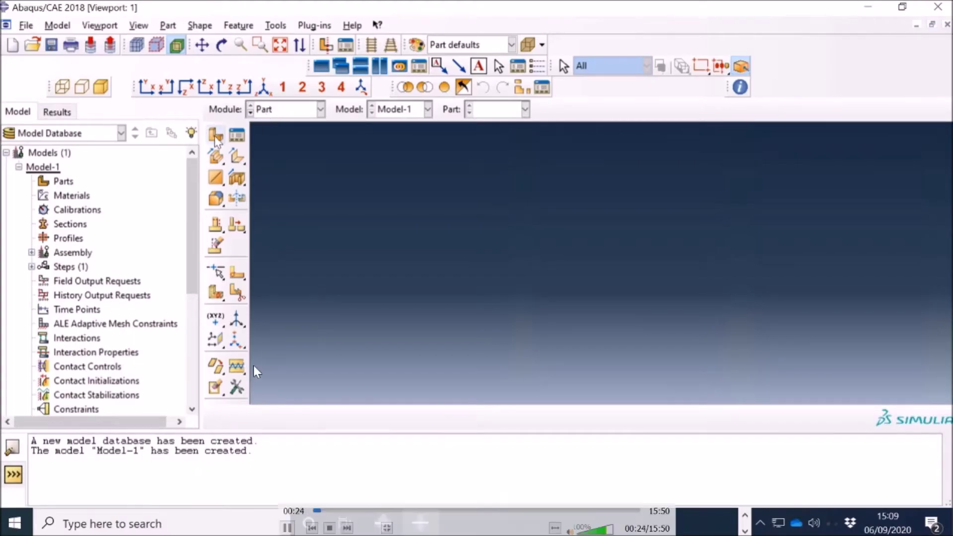
{"action": "left_click", "coordinate": [101, 187]}
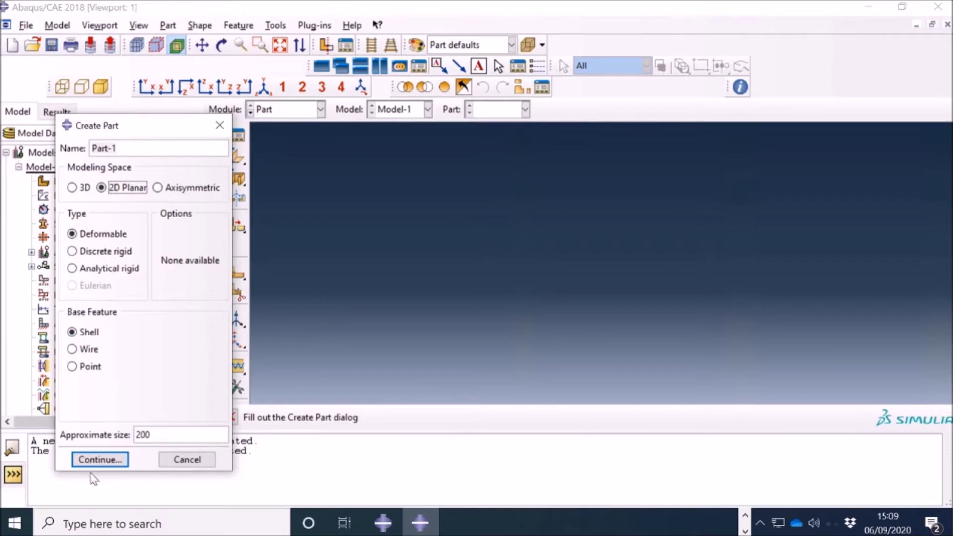
{"action": "left_click", "coordinate": [100, 459]}
- Sketch a tall closed rectangle with connected lines, one grid square wide and 12 high, its long edge on the vertical axis, and finish the part
{"action": "left_click", "coordinate": [237, 135]}
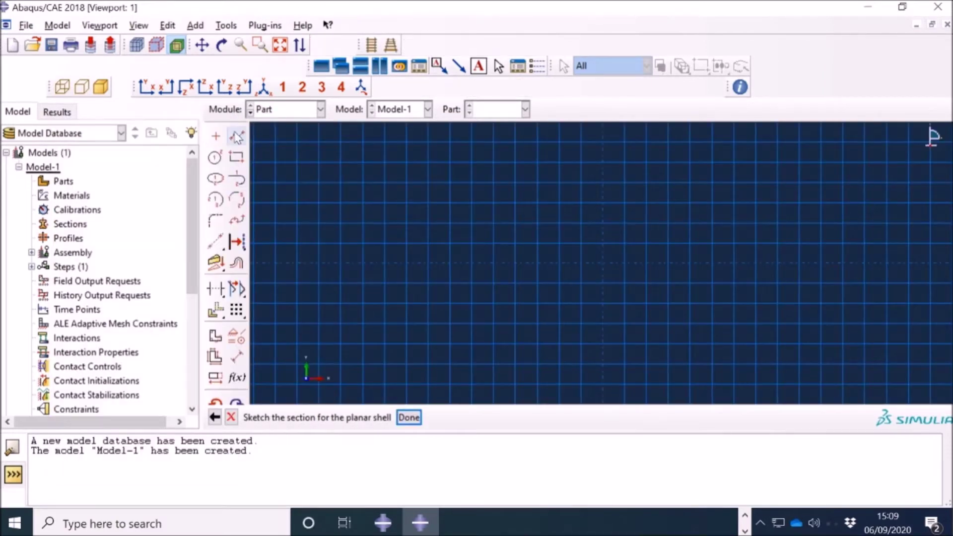
{"action": "left_click", "coordinate": [603, 143]}
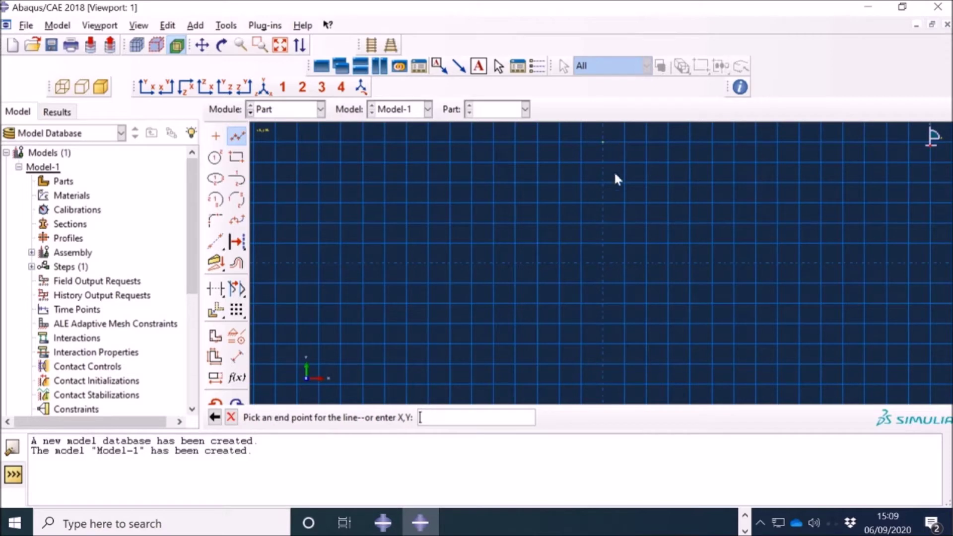
{"action": "left_click", "coordinate": [603, 384]}
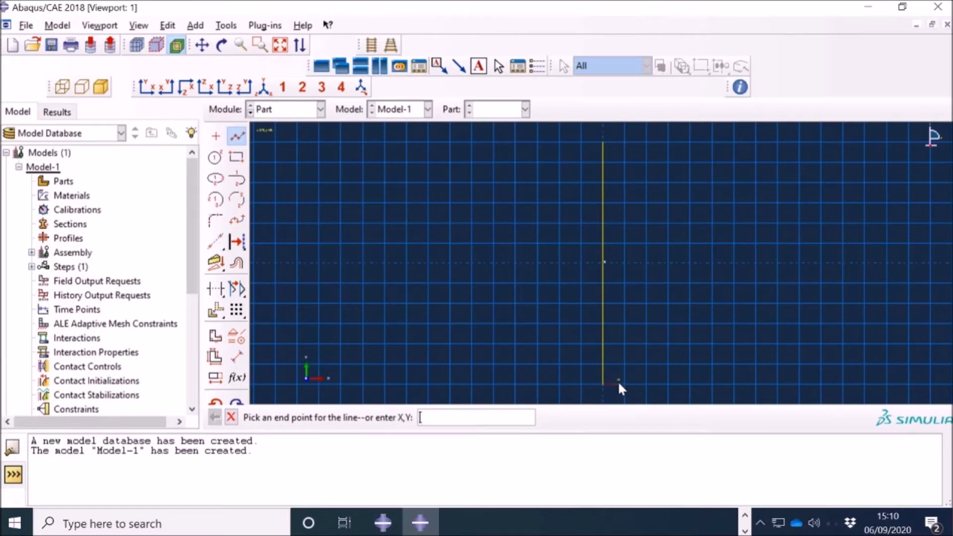
{"action": "left_click", "coordinate": [624, 381]}
{"action": "left_click", "coordinate": [623, 143]}
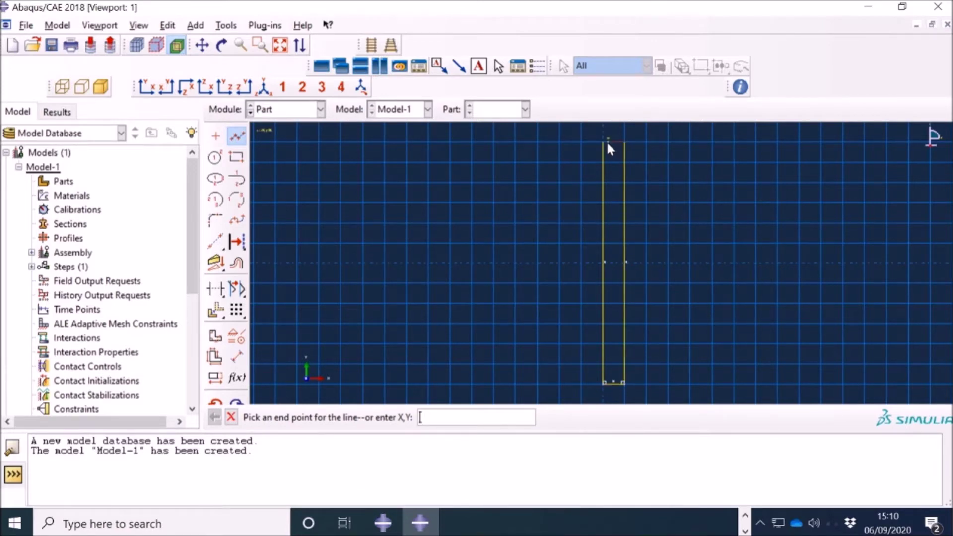
{"action": "left_click", "coordinate": [603, 143]}
{"action": "left_click", "coordinate": [230, 417]}
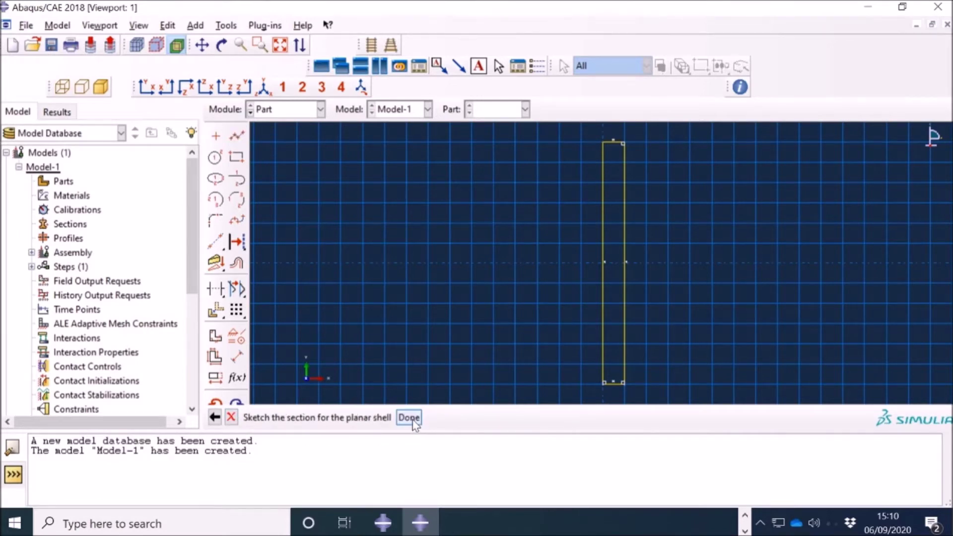
{"action": "left_click", "coordinate": [410, 417]}
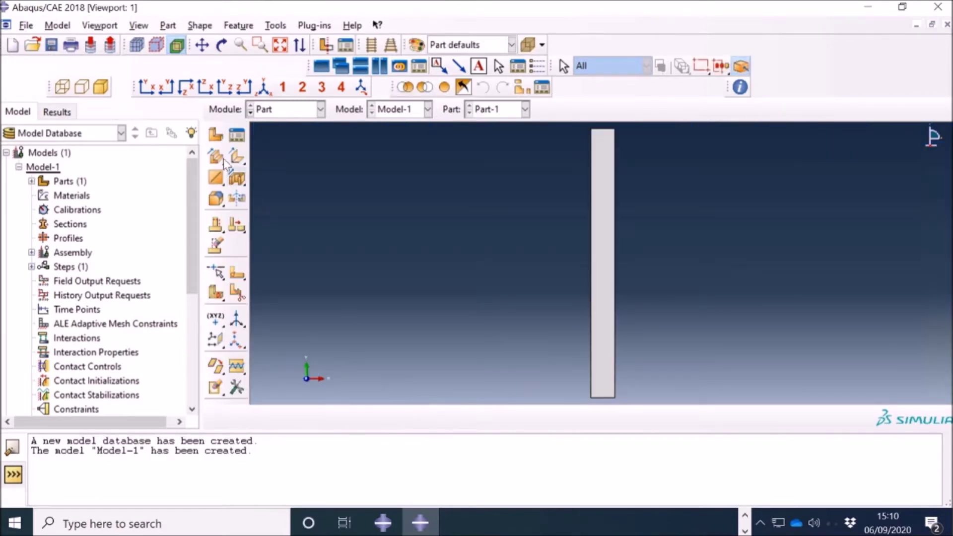
- Create a second 2D planar deformable shell part named object with an approximate size of 200
{"action": "left_click", "coordinate": [216, 134]}
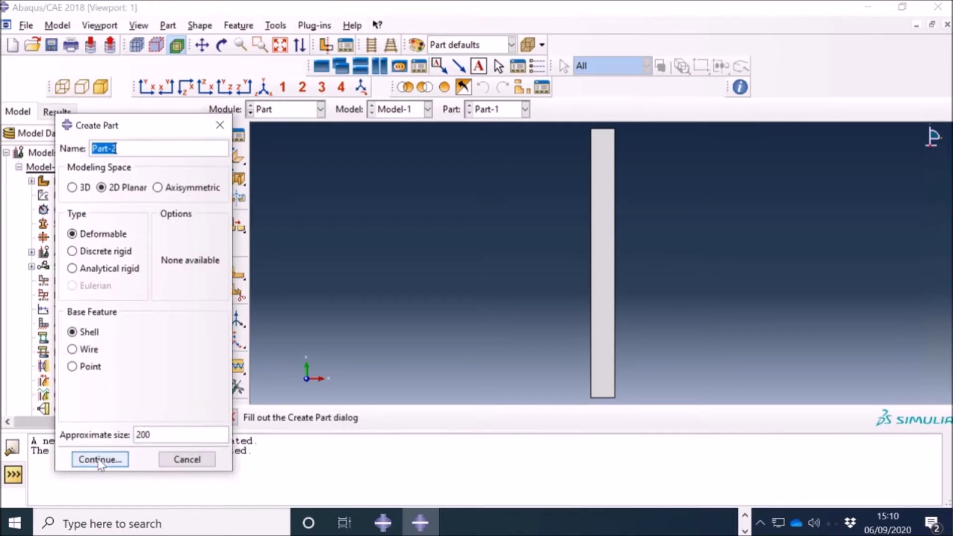
{"action": "type", "text": "object"}
{"action": "left_click", "coordinate": [99, 460]}
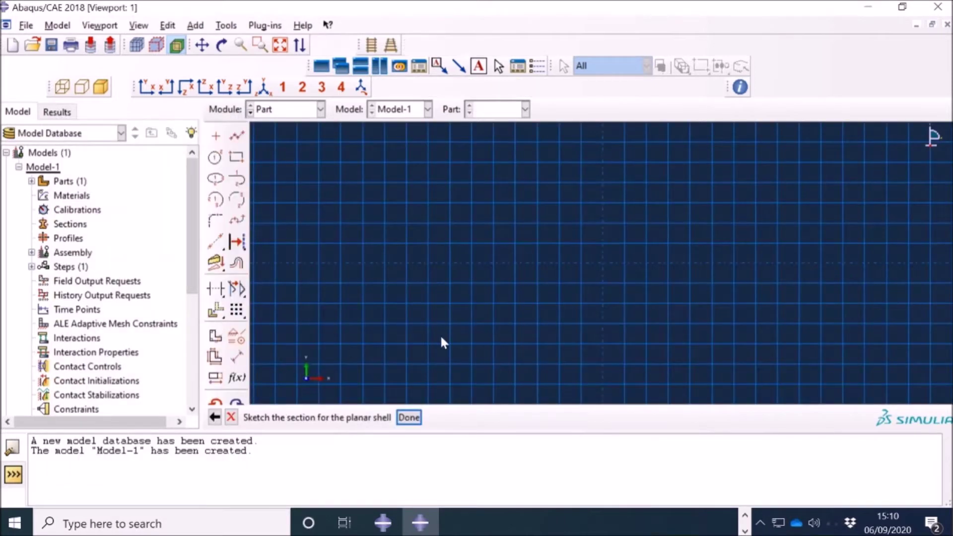
- Sketch a circle of slightly less than one grid square radius, centred on the origin
{"action": "left_click", "coordinate": [215, 158]}
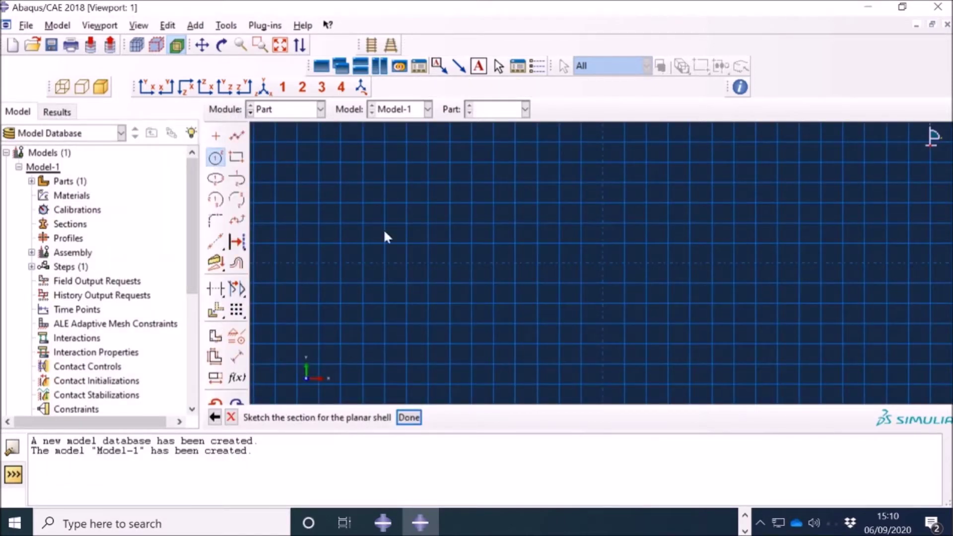
{"action": "left_click", "coordinate": [603, 264]}
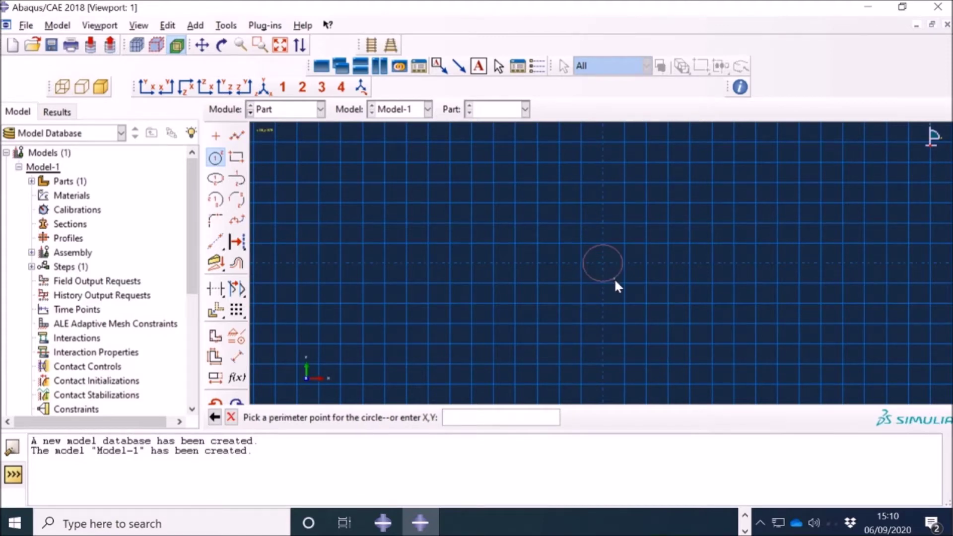
{"action": "left_click", "coordinate": [614, 280]}
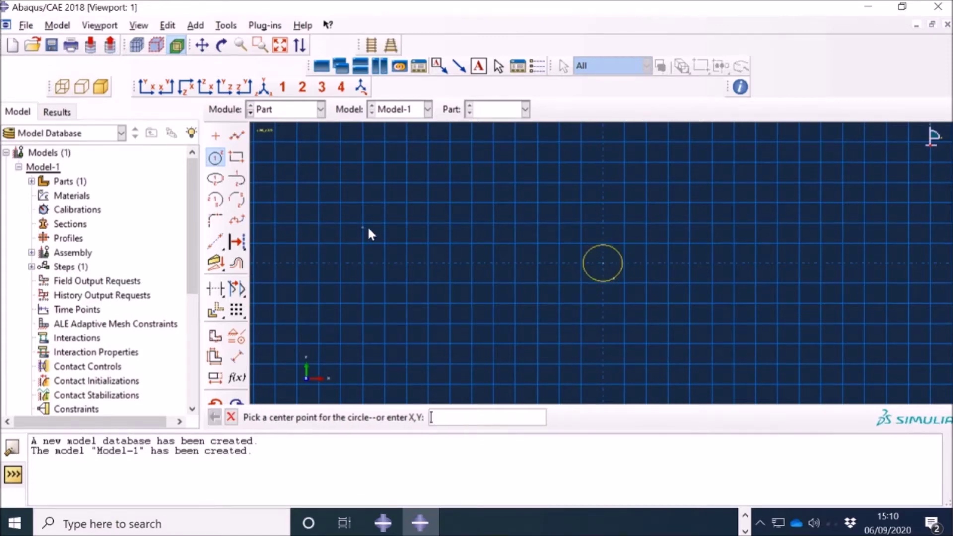
- Draw connected lines from the circle's highest point out past its negative-X side, down, and back to its lowest point
{"action": "left_click", "coordinate": [237, 135]}
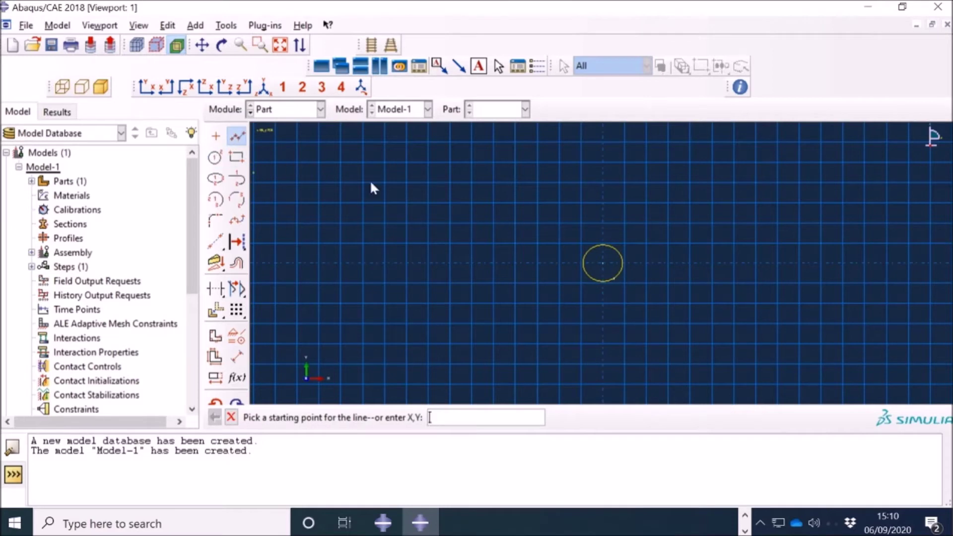
{"action": "left_click", "coordinate": [602, 245]}
{"action": "left_click", "coordinate": [548, 244]}
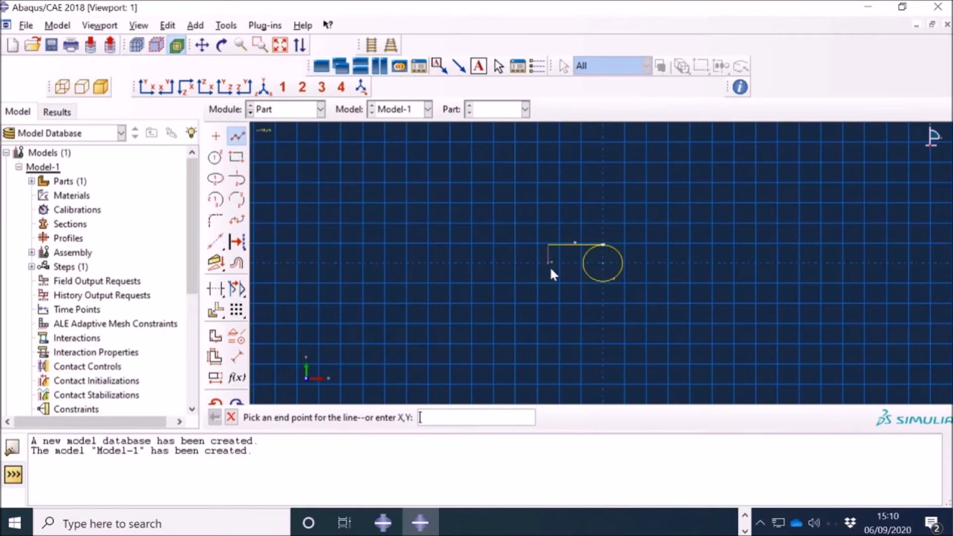
{"action": "left_click", "coordinate": [549, 281]}
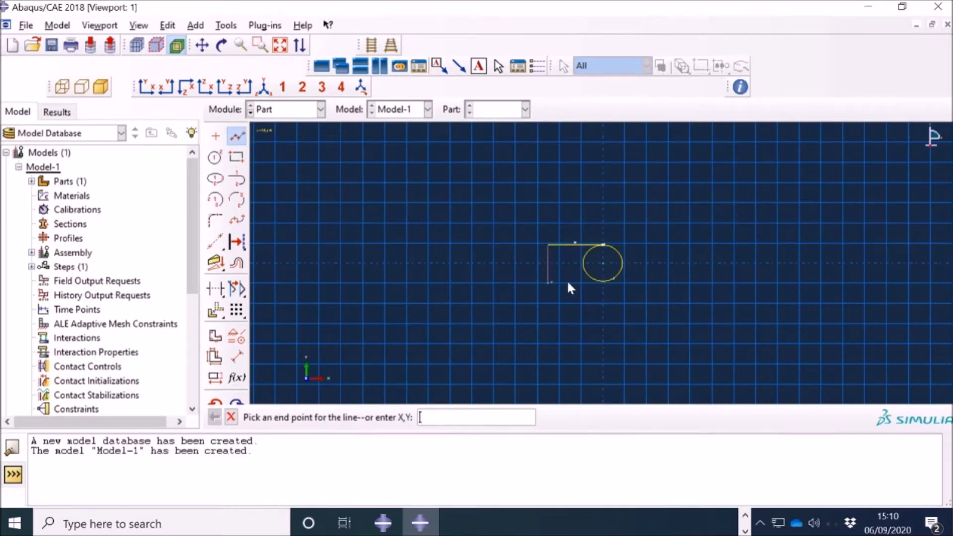
{"action": "left_click", "coordinate": [603, 282]}
{"action": "scroll", "coordinate": [607, 278], "scroll_direction": "up", "scroll_amount": 5}
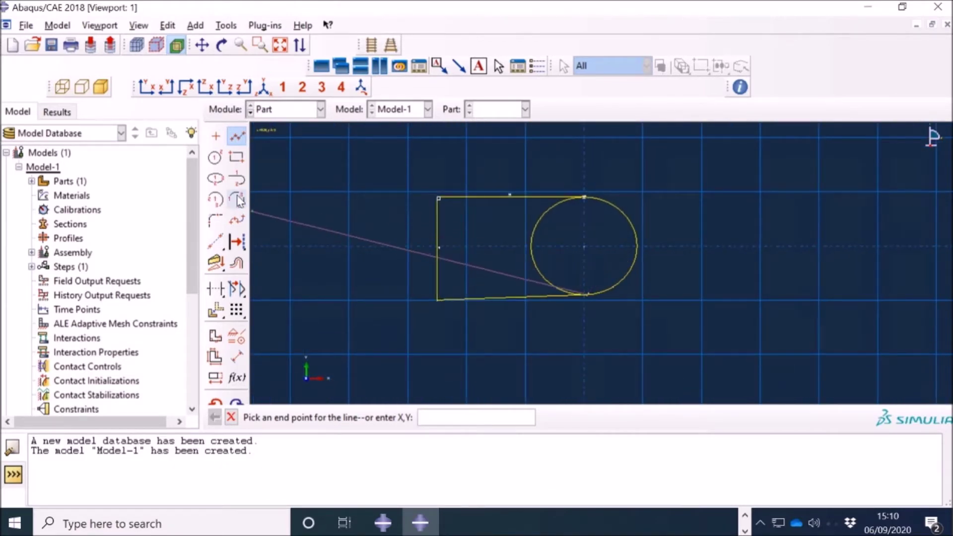
- Trim away the half of the circle inside the outline to leave a round-nosed profile, and finish the part
{"action": "left_click", "coordinate": [217, 291]}
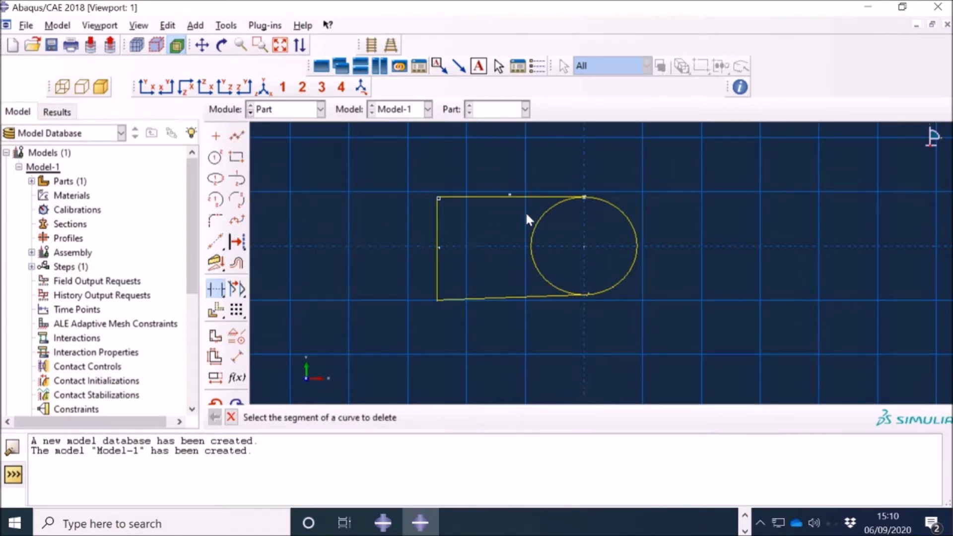
{"action": "left_click", "coordinate": [538, 223]}
{"action": "scroll", "coordinate": [600, 194], "scroll_direction": "up", "scroll_amount": 5}
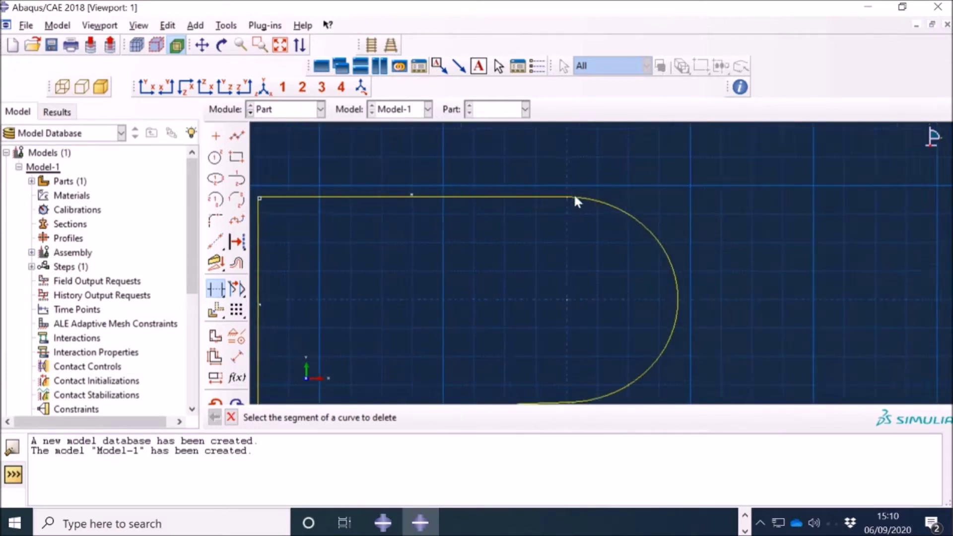
{"action": "scroll", "coordinate": [553, 332], "scroll_direction": "down", "scroll_amount": 2}
{"action": "scroll", "coordinate": [594, 287], "scroll_direction": "down", "scroll_amount": 3}
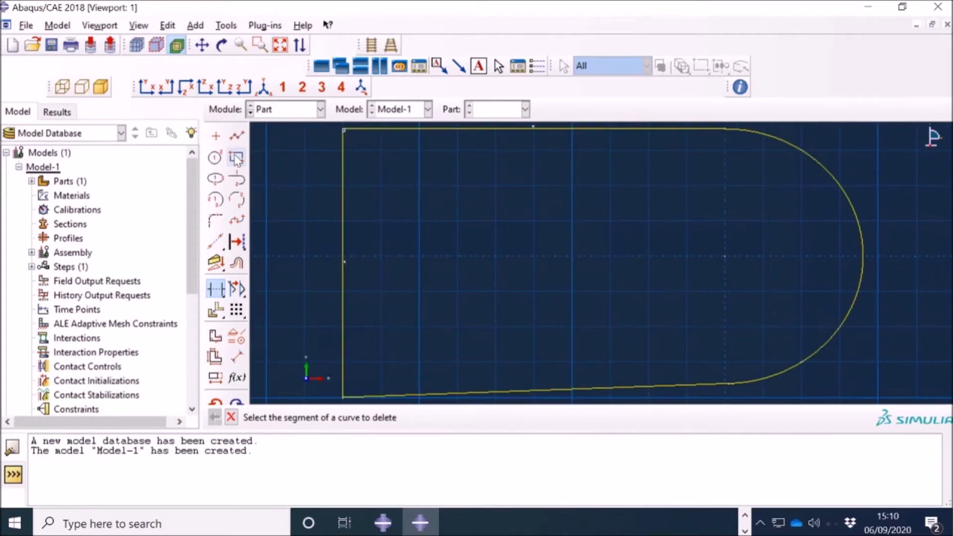
{"action": "scroll", "coordinate": [246, 417], "scroll_direction": "up", "scroll_amount": 5}
{"action": "left_click", "coordinate": [231, 418]}
{"action": "left_click", "coordinate": [411, 418]}
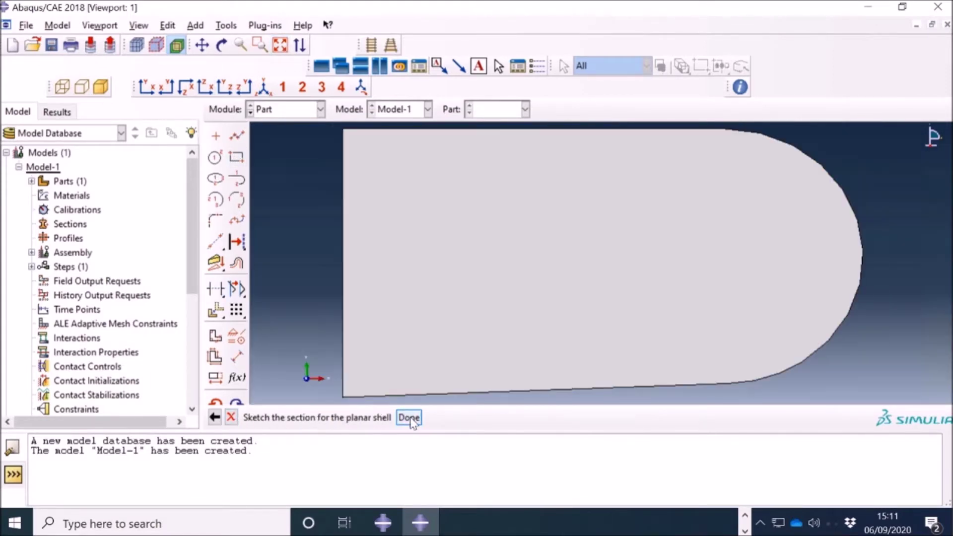
- In the Property module, create a material named Wall and give it a uniform mass density
{"action": "left_click", "coordinate": [267, 113]}
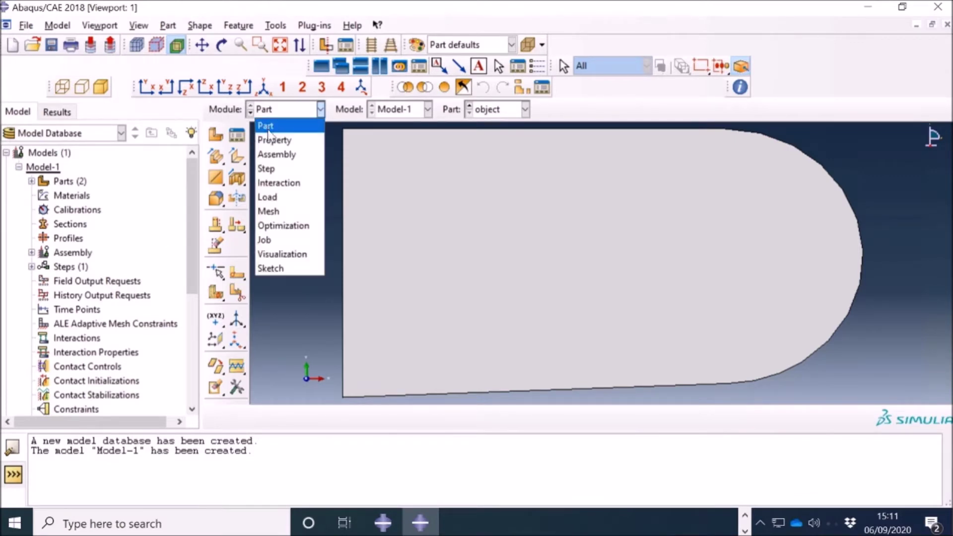
{"action": "left_click", "coordinate": [269, 144]}
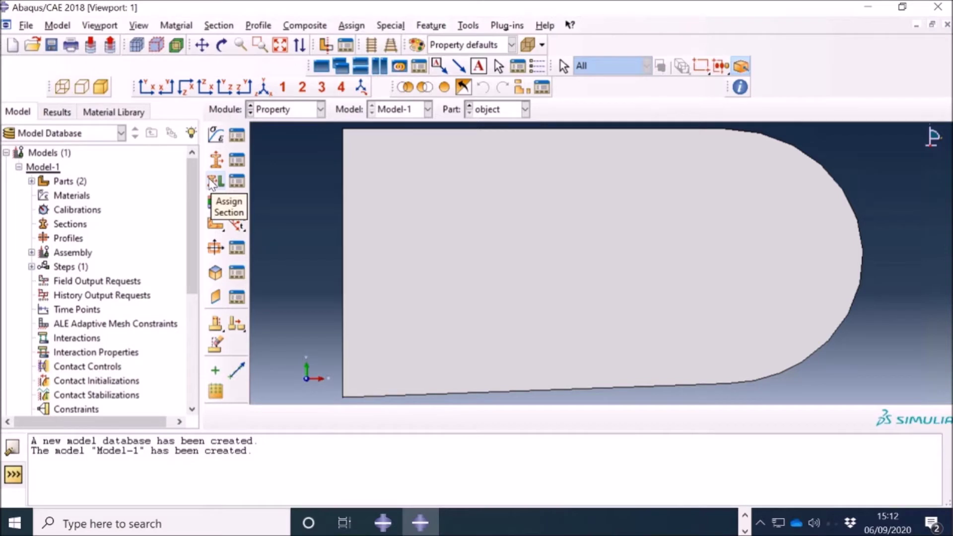
{"action": "left_click", "coordinate": [215, 135]}
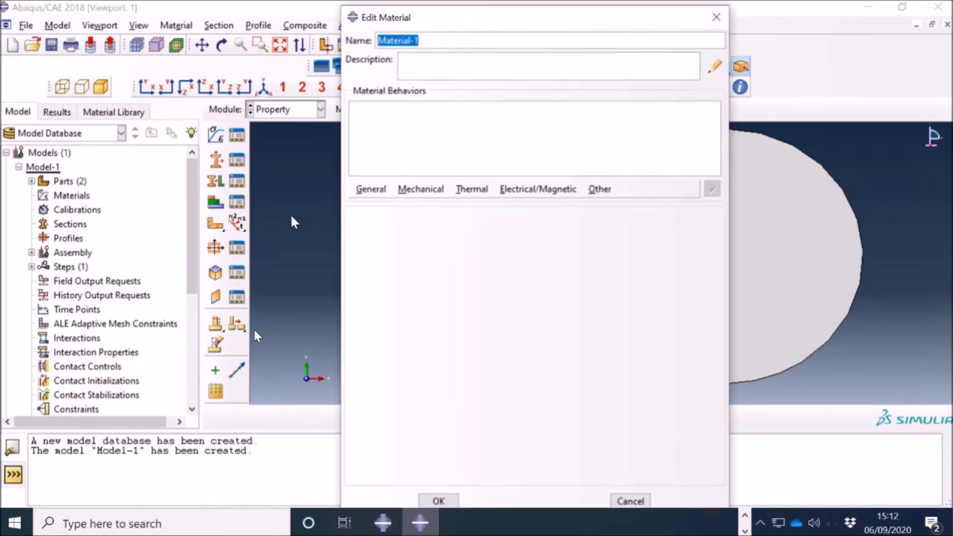
{"action": "left_click_drag", "start_coordinate": [447, 18], "coordinate": [357, 11]}
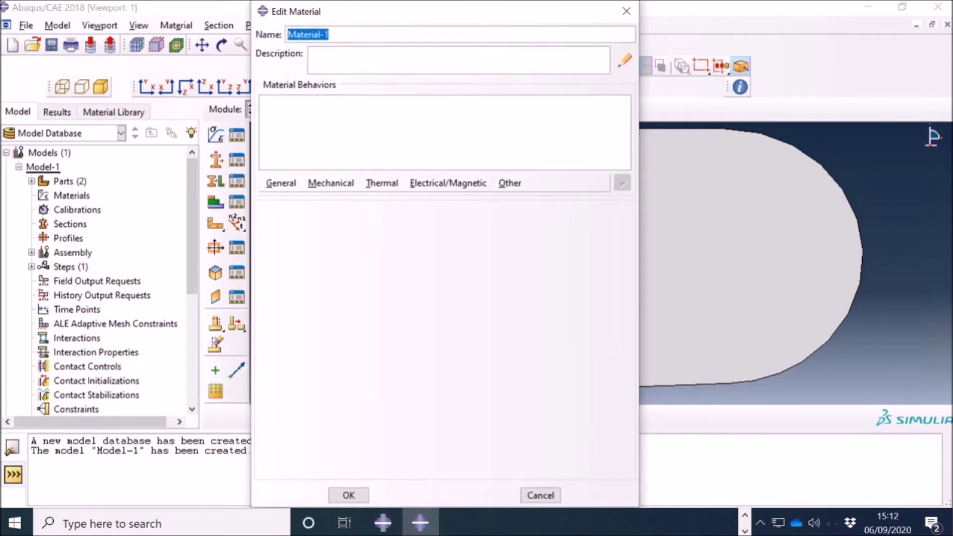
{"action": "type", "text": "Wal"}
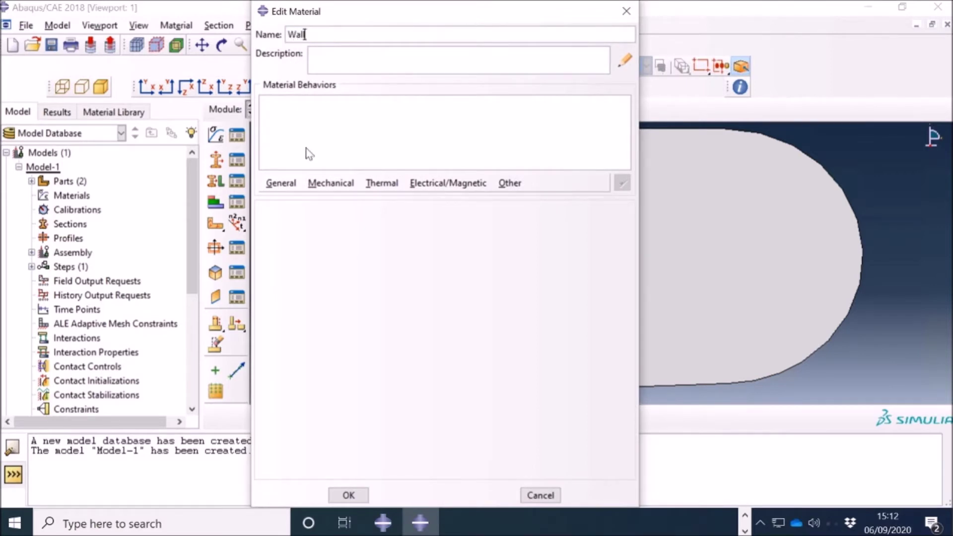
{"action": "left_click", "coordinate": [282, 186]}
{"action": "left_click", "coordinate": [293, 199]}
{"action": "left_click", "coordinate": [291, 331]}
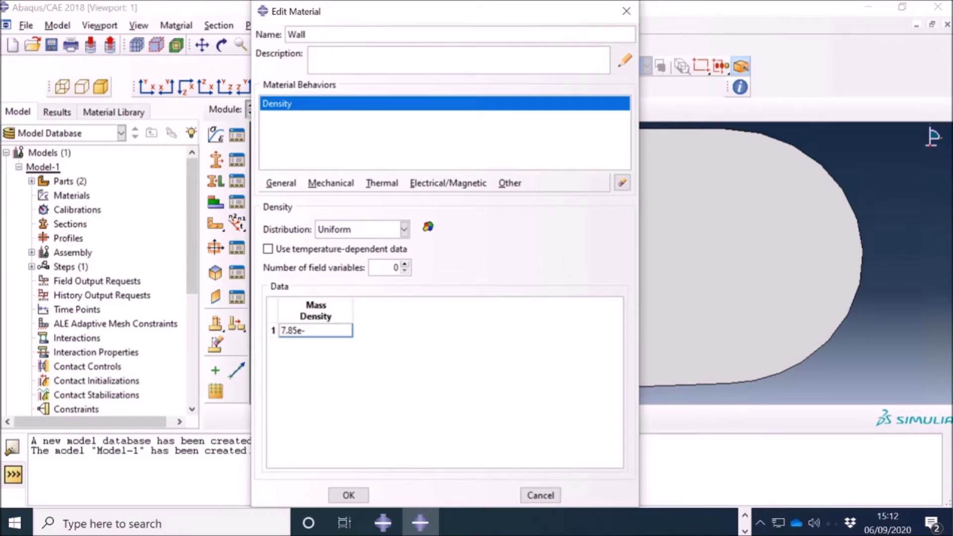
- Add isotropic elasticity to the Wall material with Young's modulus 210000 and Poisson's ratio 0.3, and save the material
{"action": "left_click", "coordinate": [331, 183]}
{"action": "mouse_move", "coordinate": [402, 206]}
{"action": "left_click", "coordinate": [527, 200]}
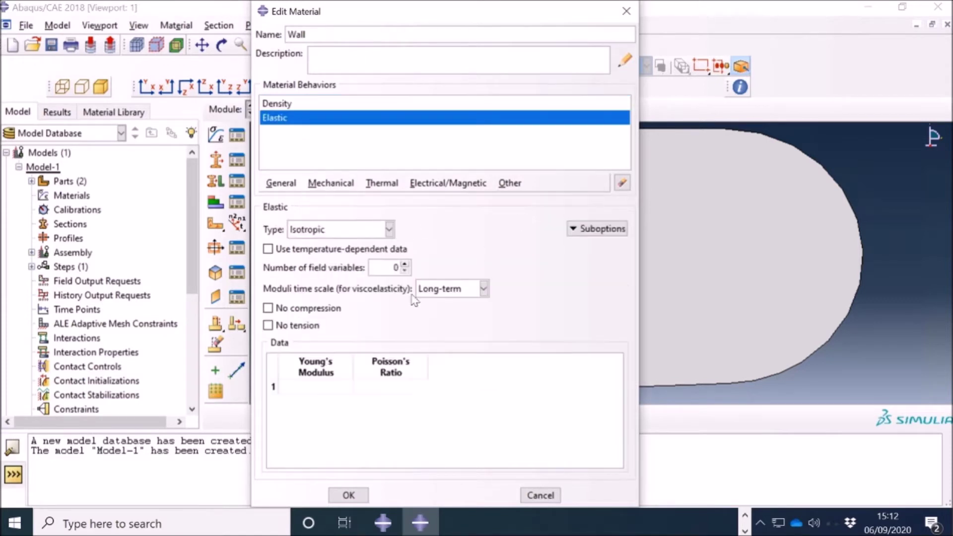
{"action": "left_click", "coordinate": [281, 386]}
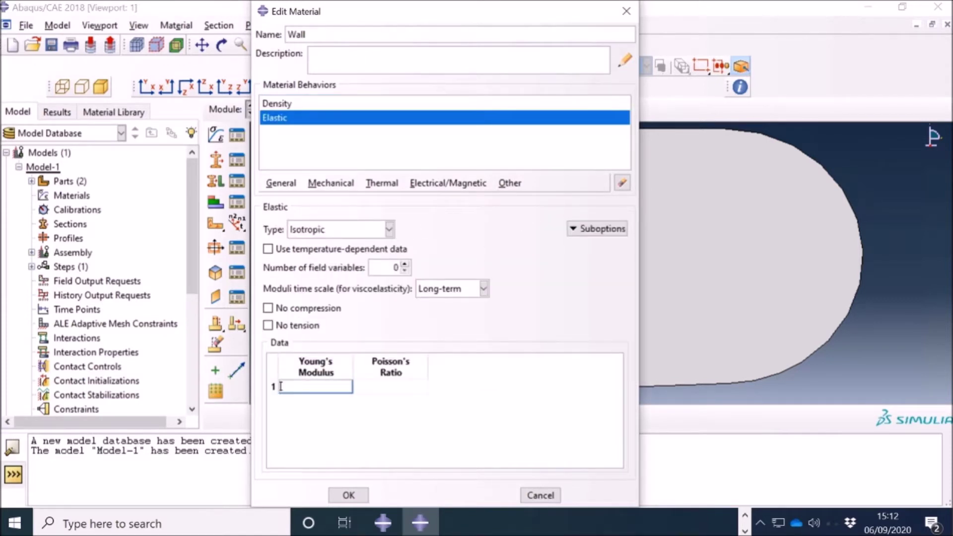
{"action": "type", "text": "210000"}
{"action": "left_click", "coordinate": [356, 386]}
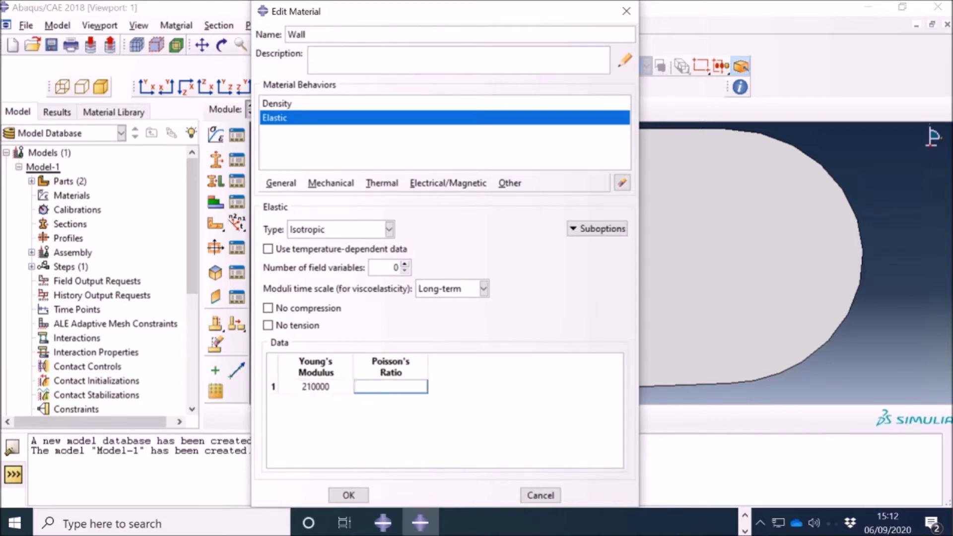
{"action": "type", "text": "0.3"}
{"action": "left_click", "coordinate": [347, 495]}
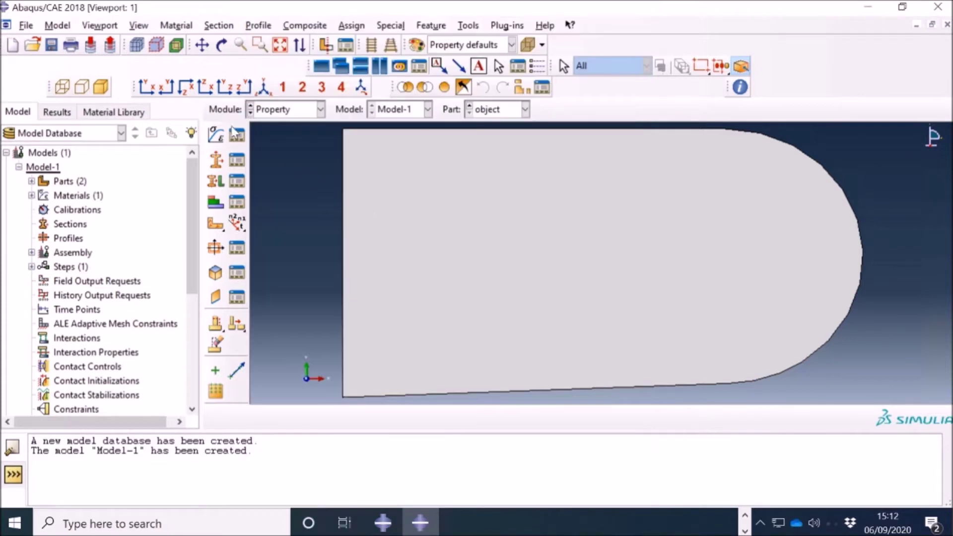
- Create a material named Object and give it a uniform mass density of 2e-6
{"action": "left_click", "coordinate": [215, 135]}
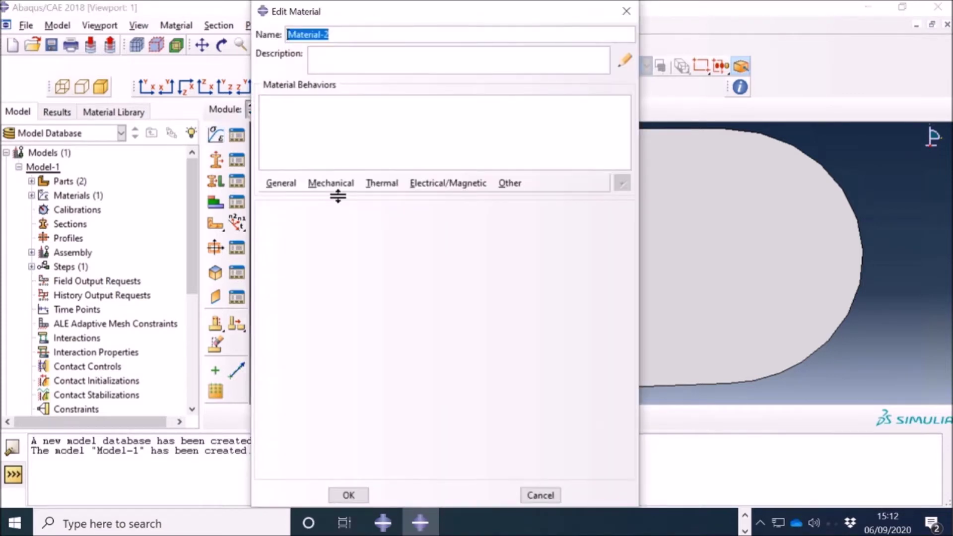
{"action": "type", "text": "Object"}
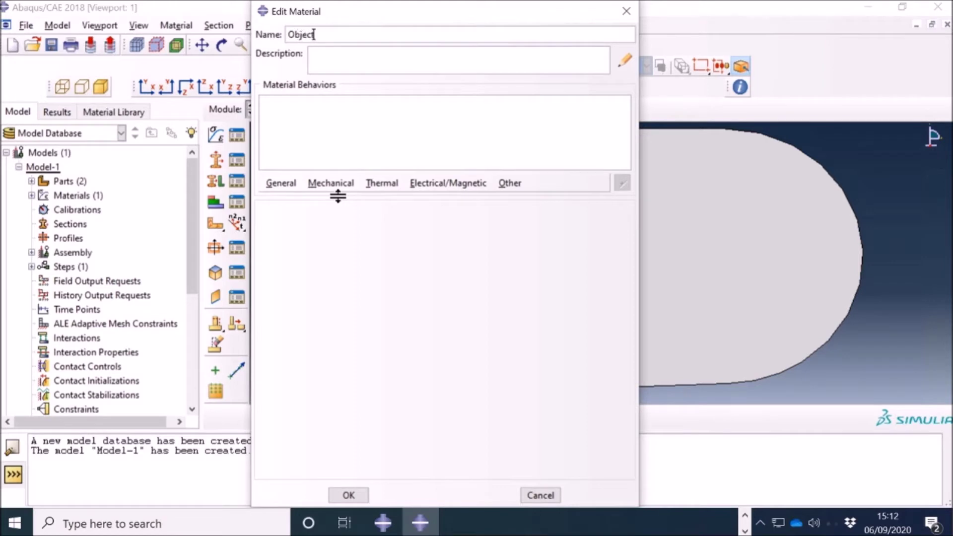
{"action": "left_click", "coordinate": [281, 183]}
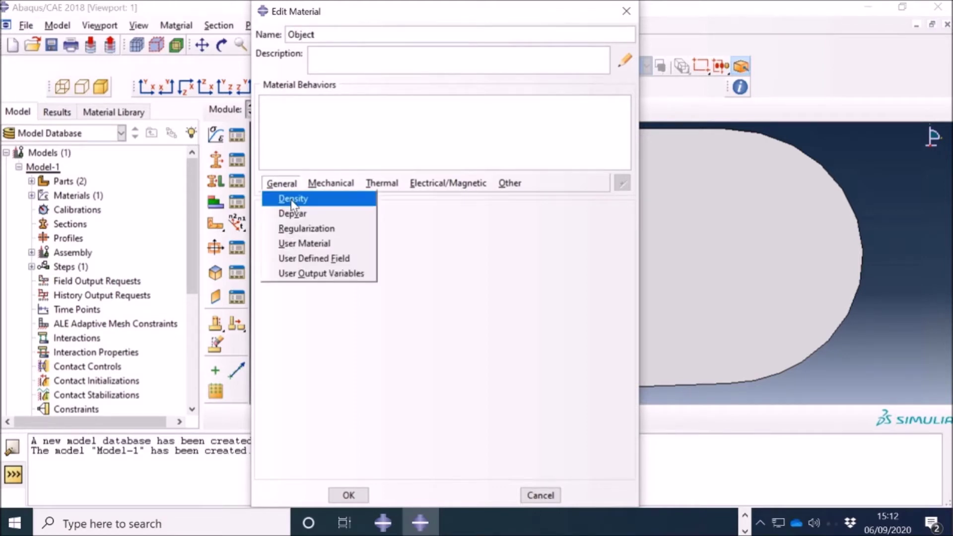
{"action": "left_click", "coordinate": [293, 197]}
{"action": "left_click", "coordinate": [281, 330]}
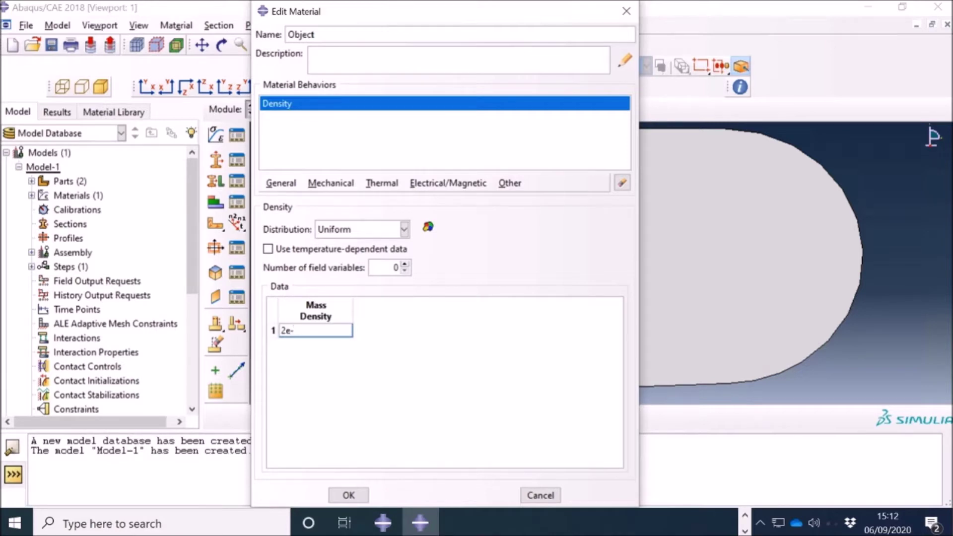
- Add isotropic elasticity to the Object material with Young's modulus 50000 and a Poisson's ratio, and save the material
{"action": "left_click", "coordinate": [330, 183]}
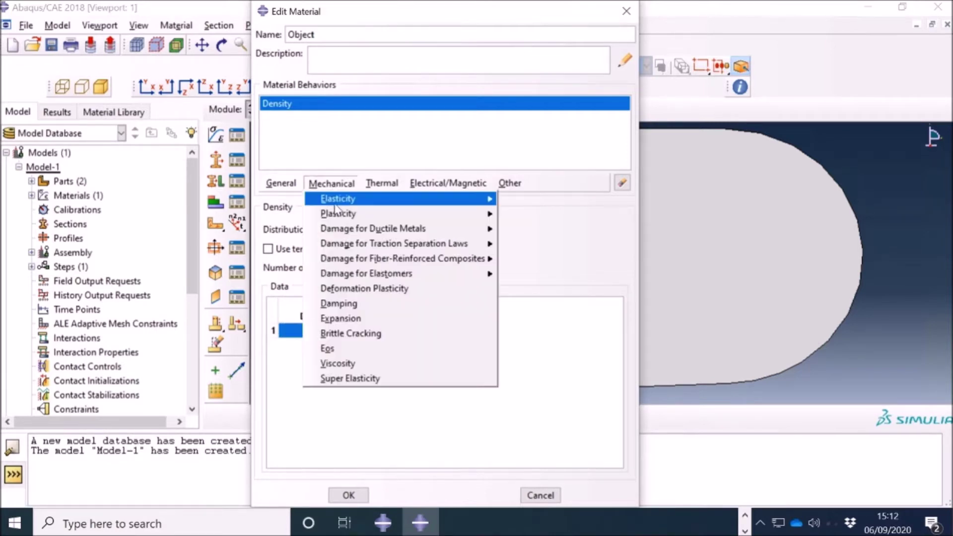
{"action": "mouse_move", "coordinate": [336, 203]}
{"action": "left_click", "coordinate": [525, 201]}
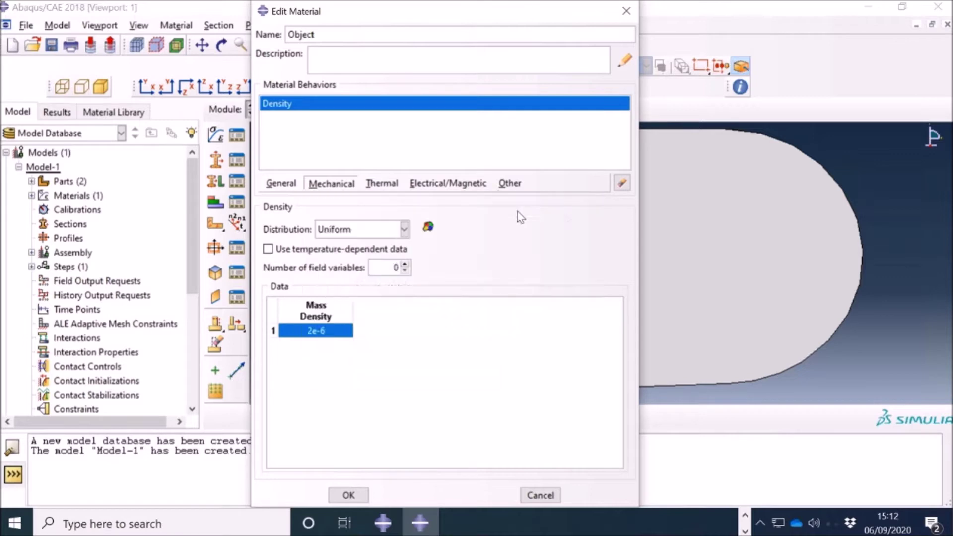
{"action": "left_click", "coordinate": [301, 386]}
{"action": "type", "text": "5"}
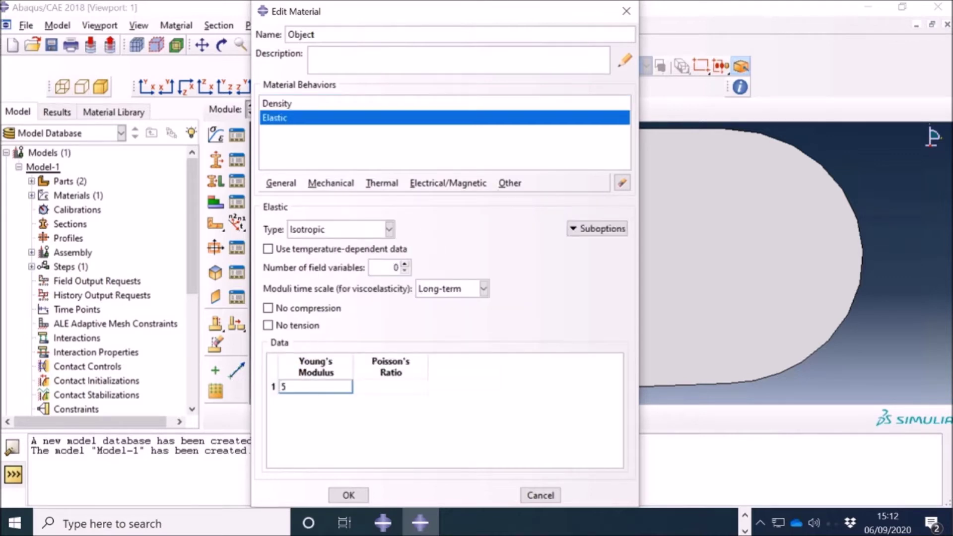
{"action": "type", "text": "0000"}
{"action": "key", "text": "Tab"}
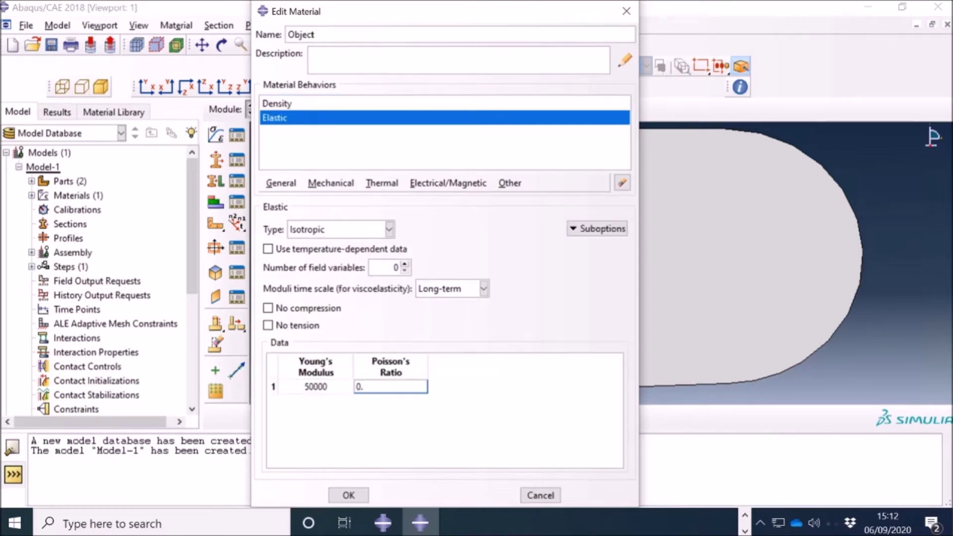
{"action": "left_click", "coordinate": [333, 492]}
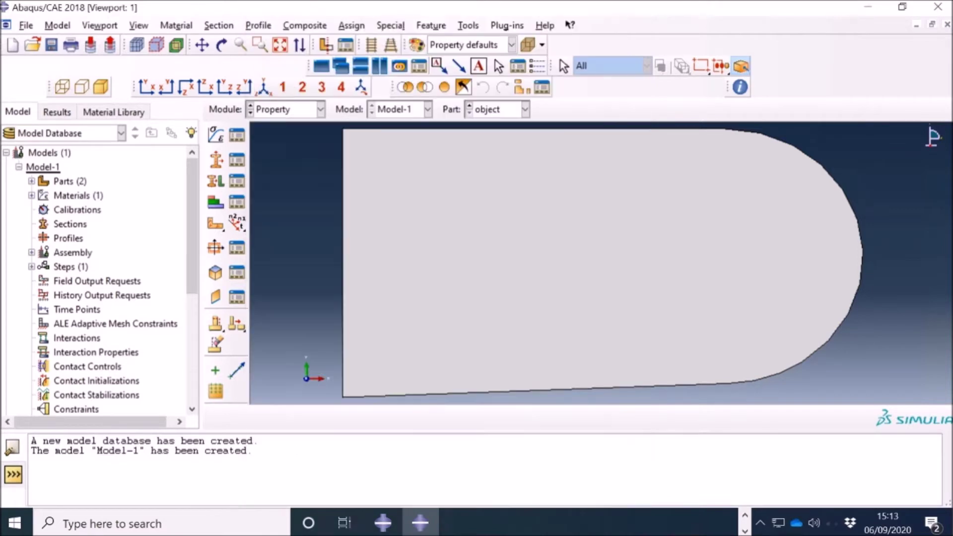
- Create a solid homogeneous section named Wall that uses the Wall material
{"action": "left_click", "coordinate": [216, 160]}
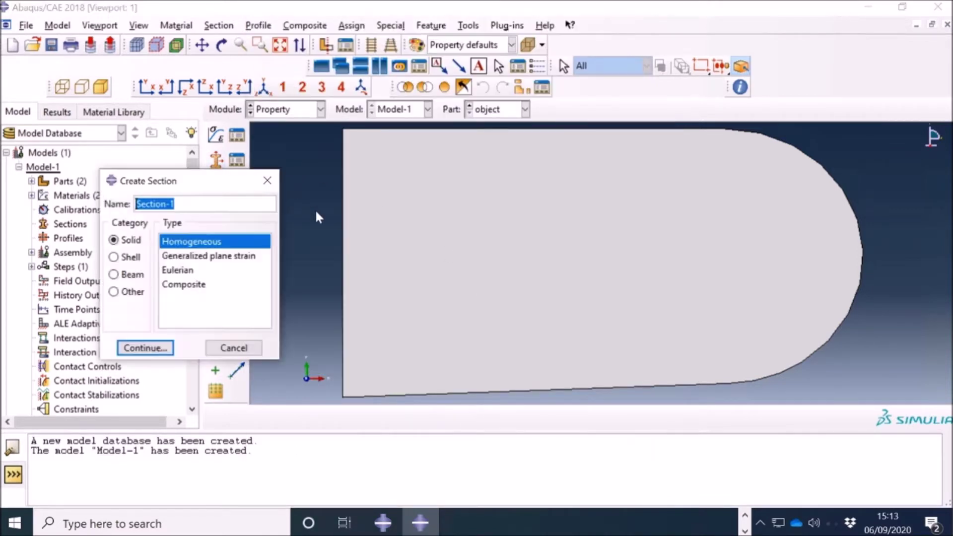
{"action": "type", "text": "Wall"}
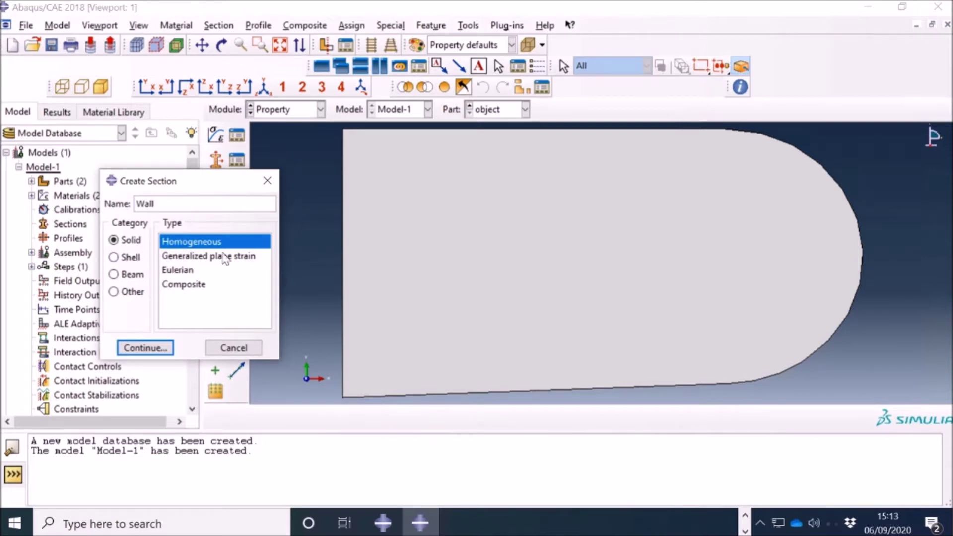
{"action": "left_click", "coordinate": [145, 348]}
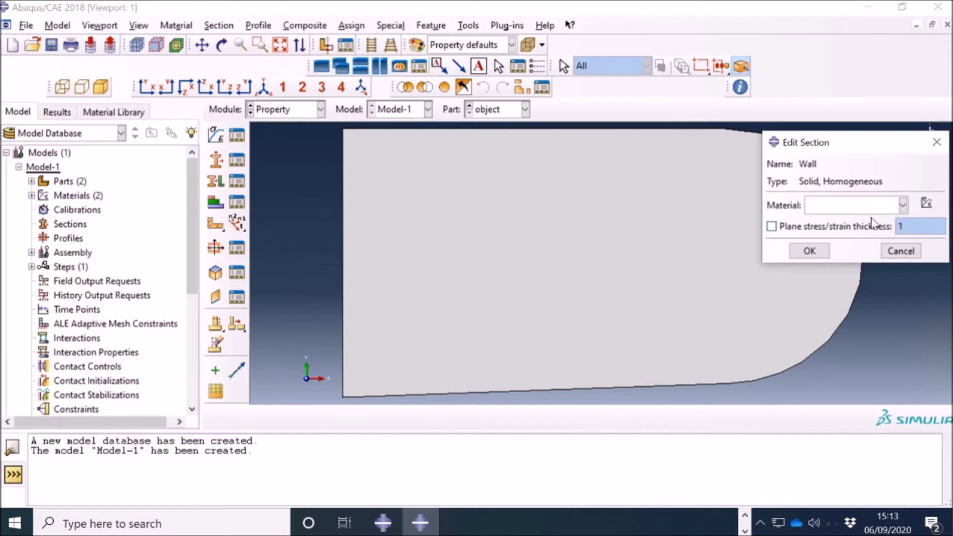
{"action": "left_click", "coordinate": [903, 204]}
{"action": "left_click", "coordinate": [872, 238]}
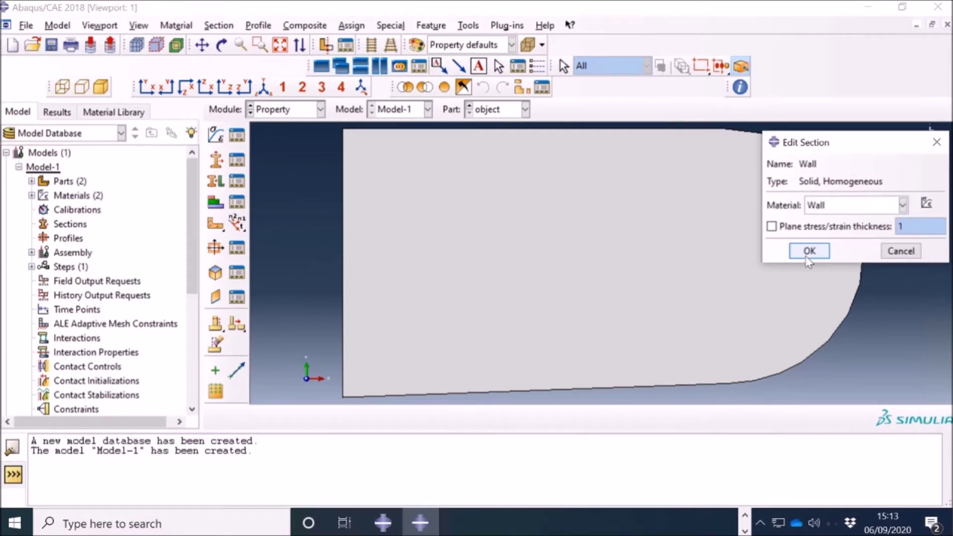
{"action": "left_click", "coordinate": [810, 250]}
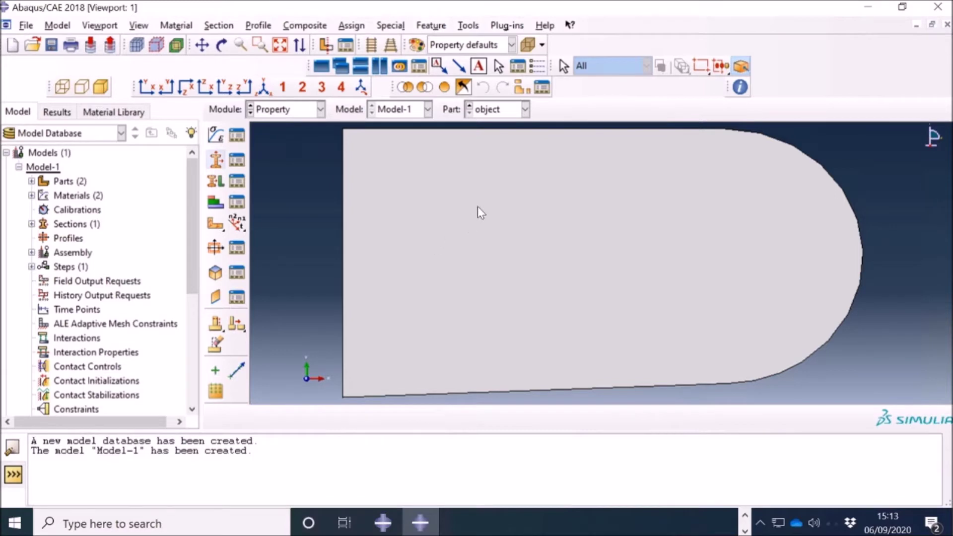
- Create a solid homogeneous section named Object that uses the Object material
{"action": "type", "text": "Object"}
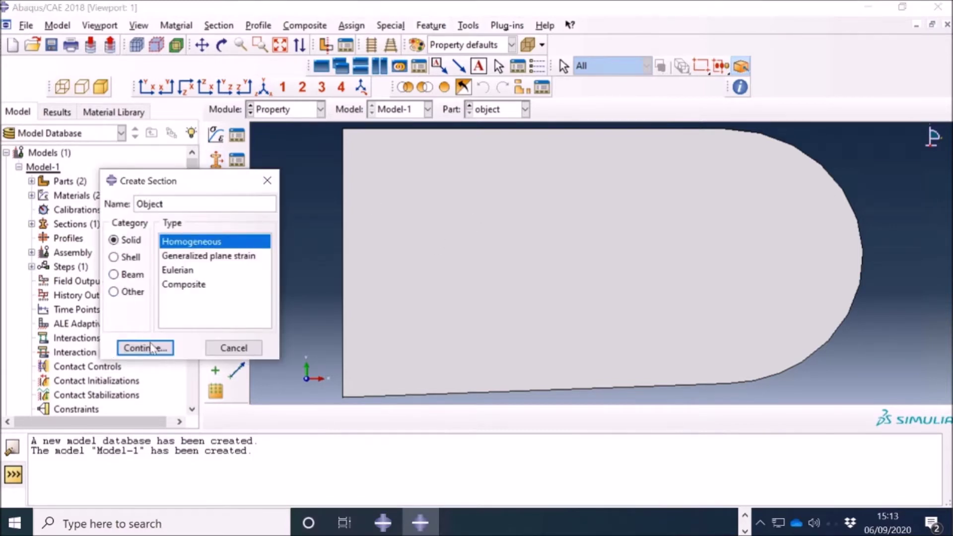
{"action": "left_click", "coordinate": [149, 348]}
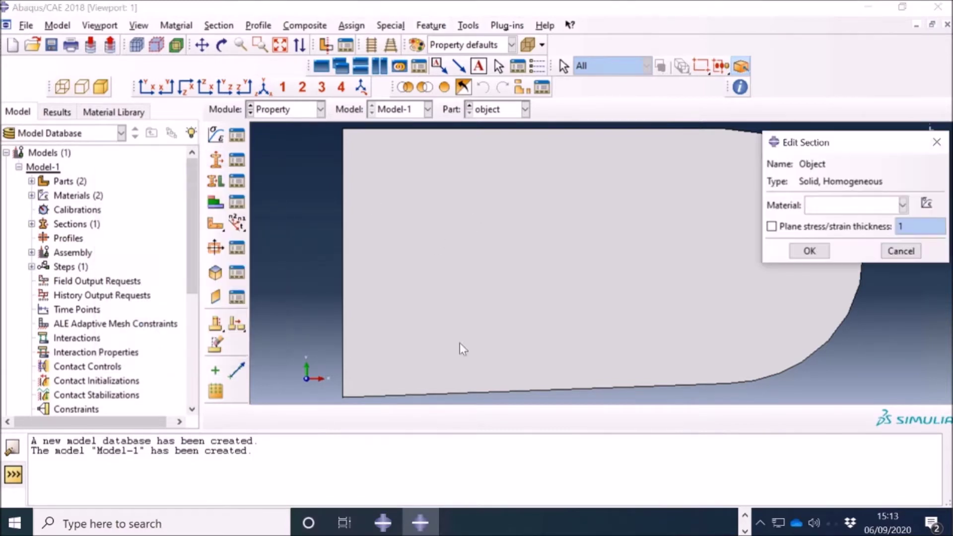
{"action": "left_click", "coordinate": [832, 205]}
{"action": "left_click", "coordinate": [824, 220]}
{"action": "left_click", "coordinate": [809, 251]}
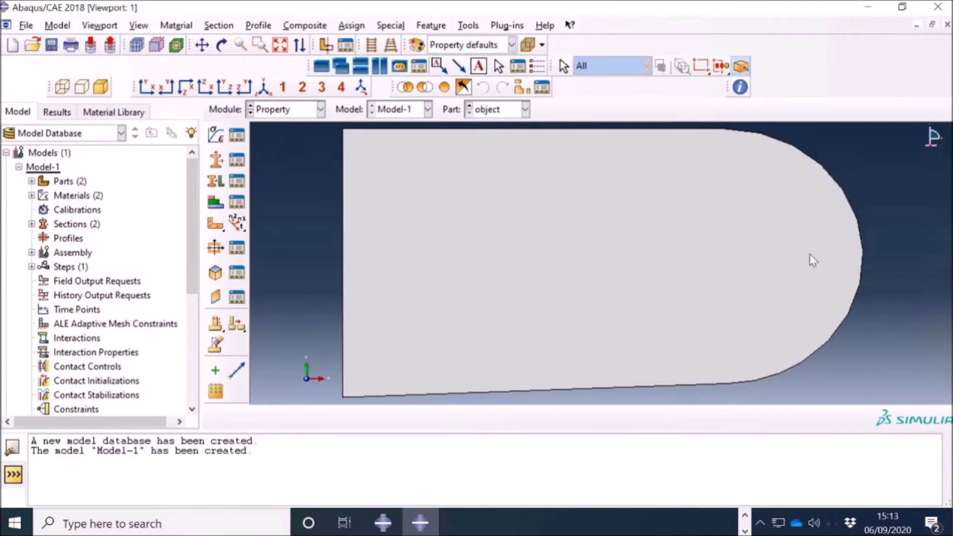
- Assign the Wall section to the entire round-nosed object part, taking the thickness from the section
{"action": "left_click", "coordinate": [215, 181]}
{"action": "left_click_drag", "start_coordinate": [317, 178], "coordinate": [452, 282]}
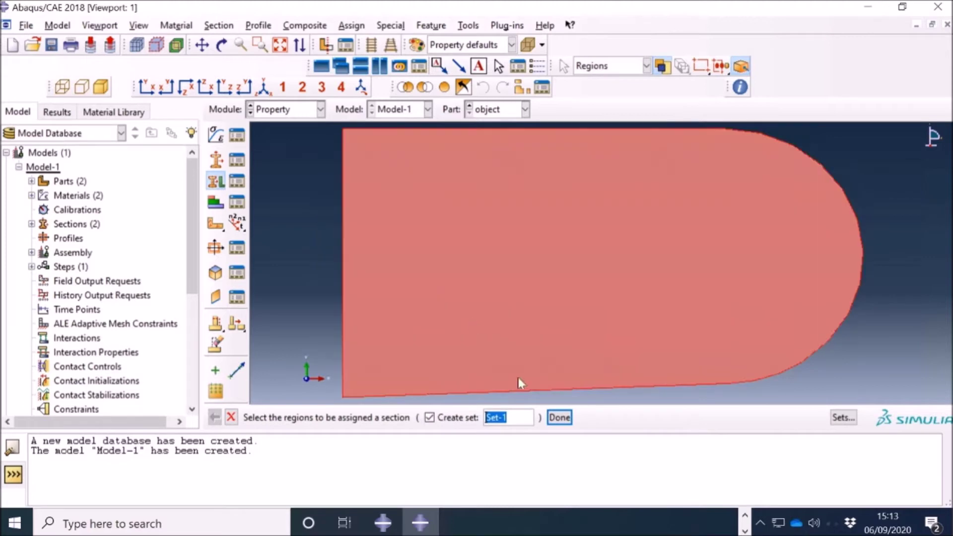
{"action": "left_click", "coordinate": [560, 418]}
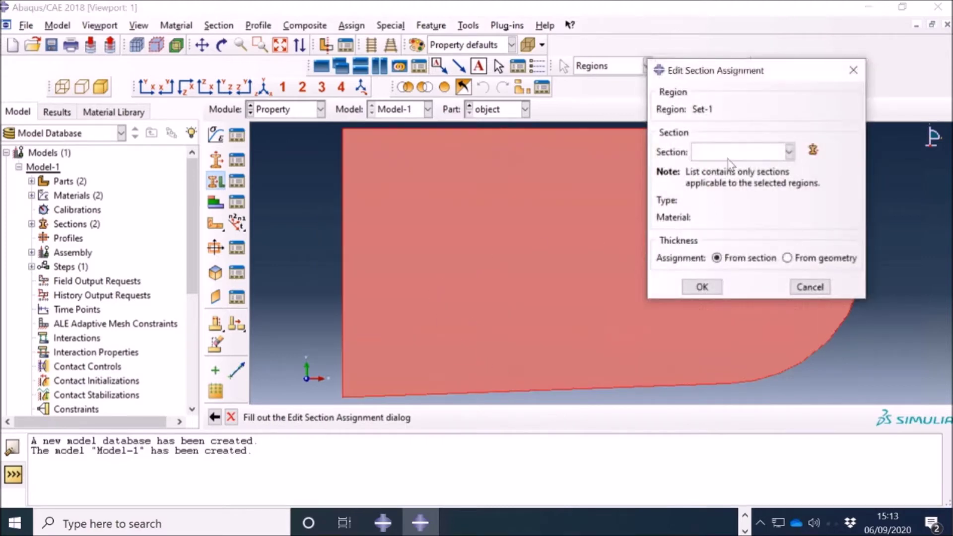
{"action": "left_click", "coordinate": [739, 151]}
{"action": "left_click", "coordinate": [727, 184]}
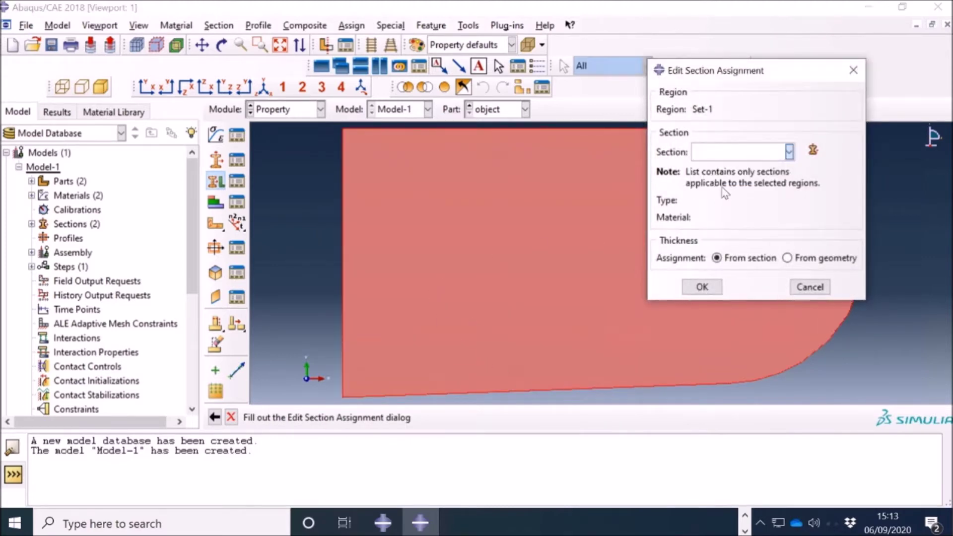
{"action": "left_click", "coordinate": [702, 287]}
- Display Part-1 and assign the Wall section to its entire region, taking the thickness from the section
{"action": "left_click", "coordinate": [508, 110]}
{"action": "left_click", "coordinate": [500, 128]}
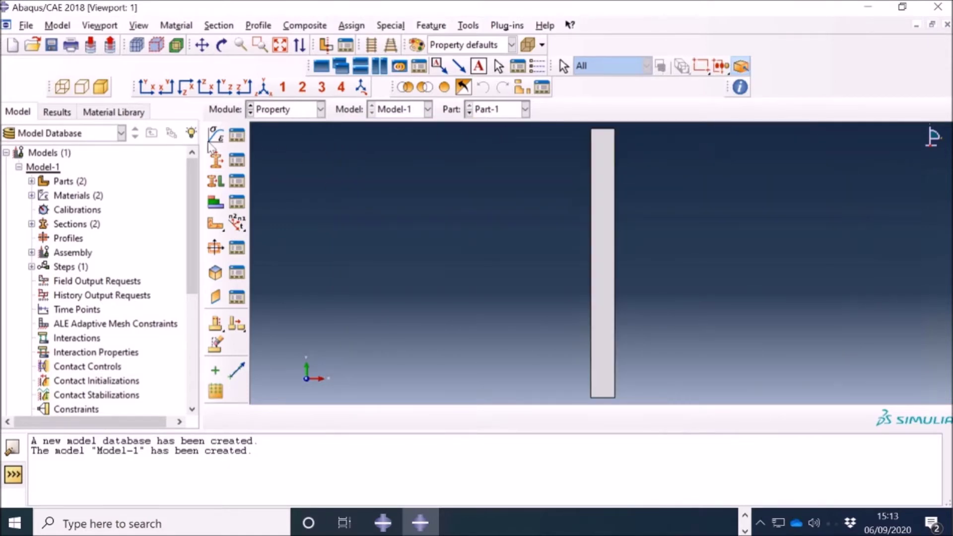
{"action": "left_click", "coordinate": [215, 181]}
{"action": "left_click_drag", "start_coordinate": [484, 196], "coordinate": [661, 290]}
{"action": "left_click", "coordinate": [559, 418]}
{"action": "left_click", "coordinate": [724, 153]}
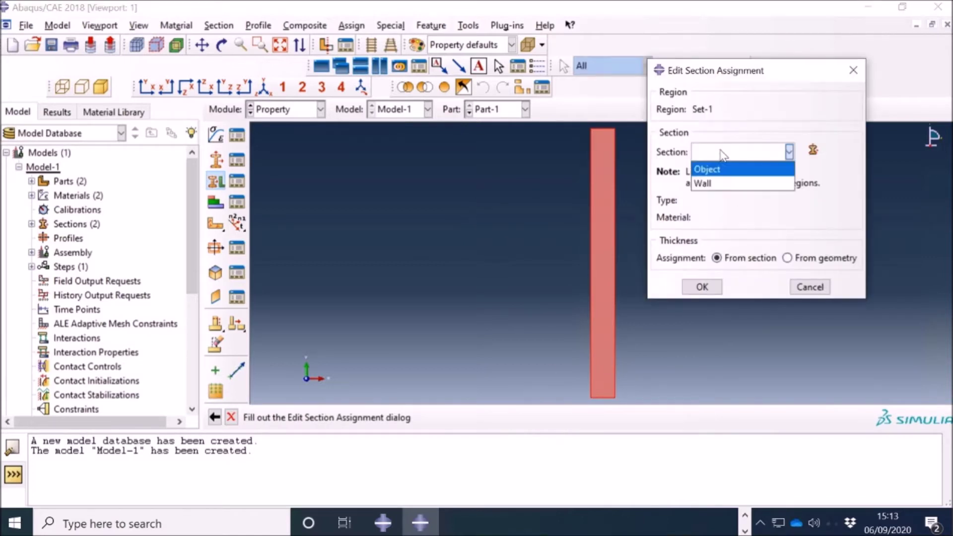
{"action": "left_click", "coordinate": [715, 183]}
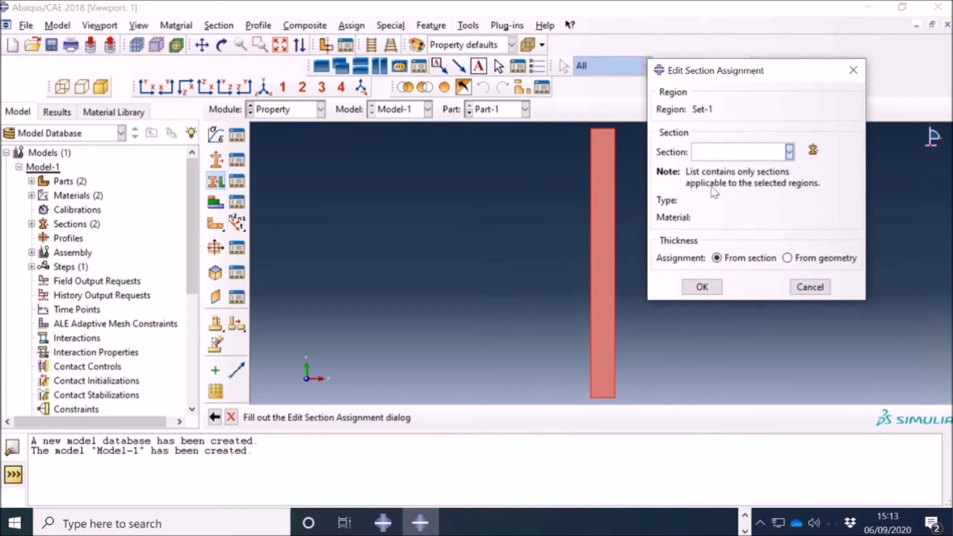
{"action": "left_click", "coordinate": [701, 289]}
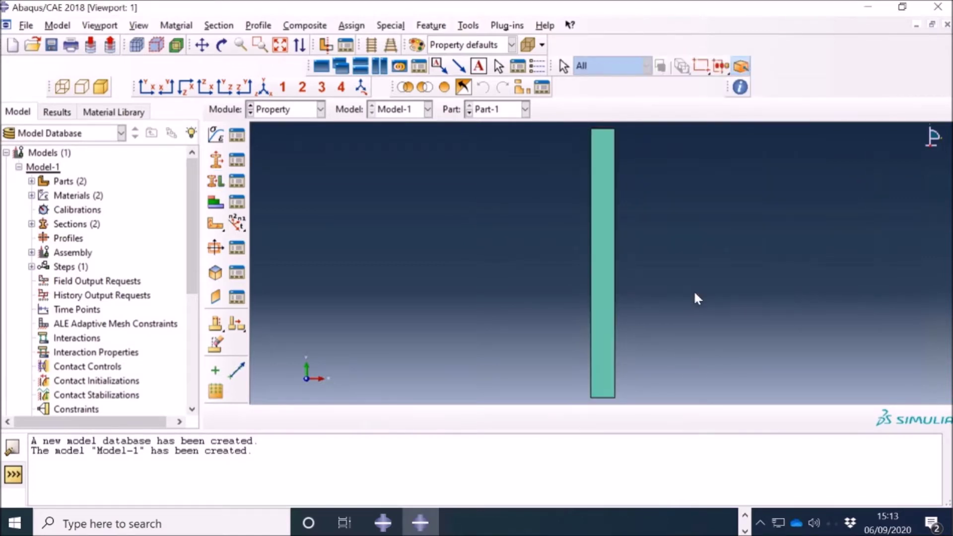
- In the Assembly module, create dependent instances of Part-1 and object, automatically offset from each other
{"action": "left_click", "coordinate": [281, 114]}
{"action": "left_click", "coordinate": [280, 154]}
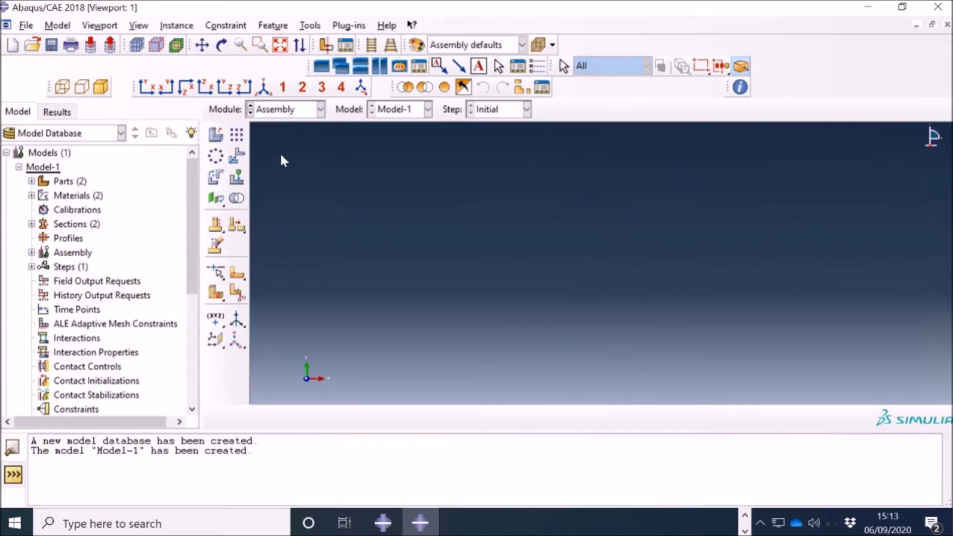
{"action": "left_click", "coordinate": [215, 134]}
{"action": "left_click_drag", "start_coordinate": [809, 208], "coordinate": [810, 224]}
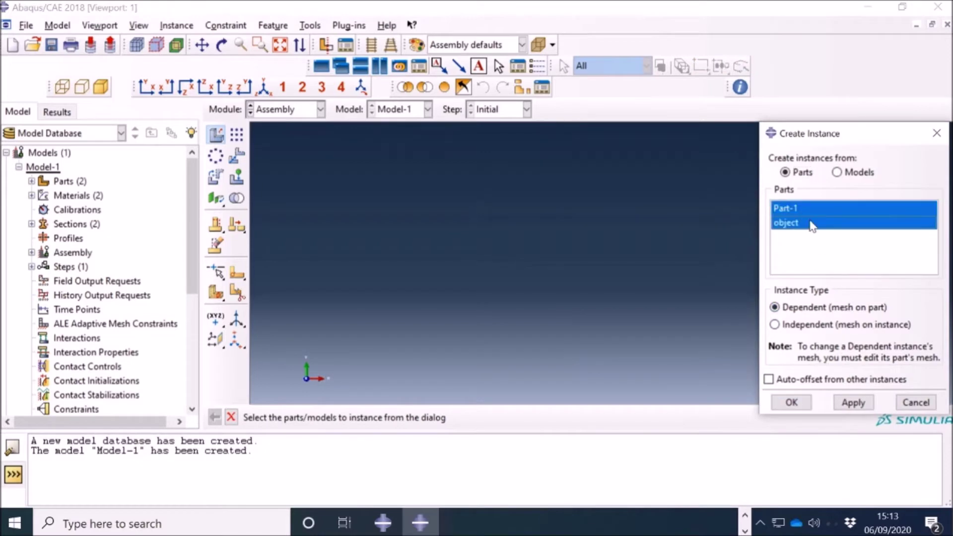
{"action": "left_click", "coordinate": [769, 380]}
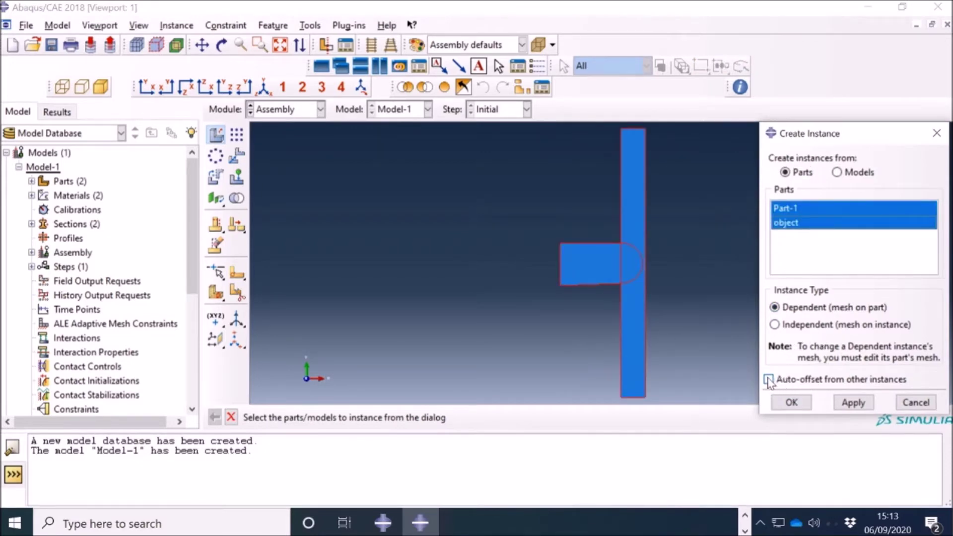
{"action": "left_click", "coordinate": [769, 380]}
{"action": "left_click", "coordinate": [791, 402]}
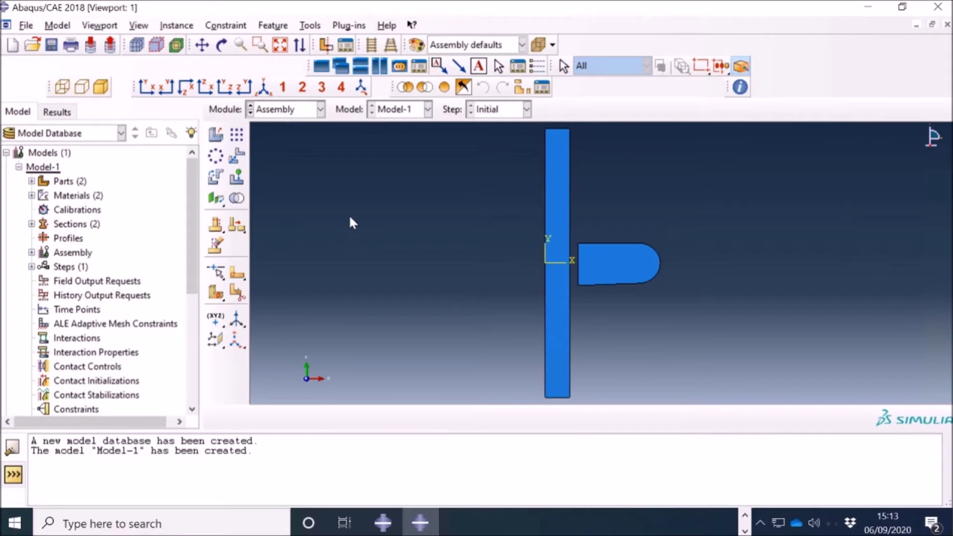
- Translate the round-nosed object instance from 0.0,0.0 to -25.0,0.0, placing it on the wall's negative-X side
{"action": "left_click", "coordinate": [237, 156]}
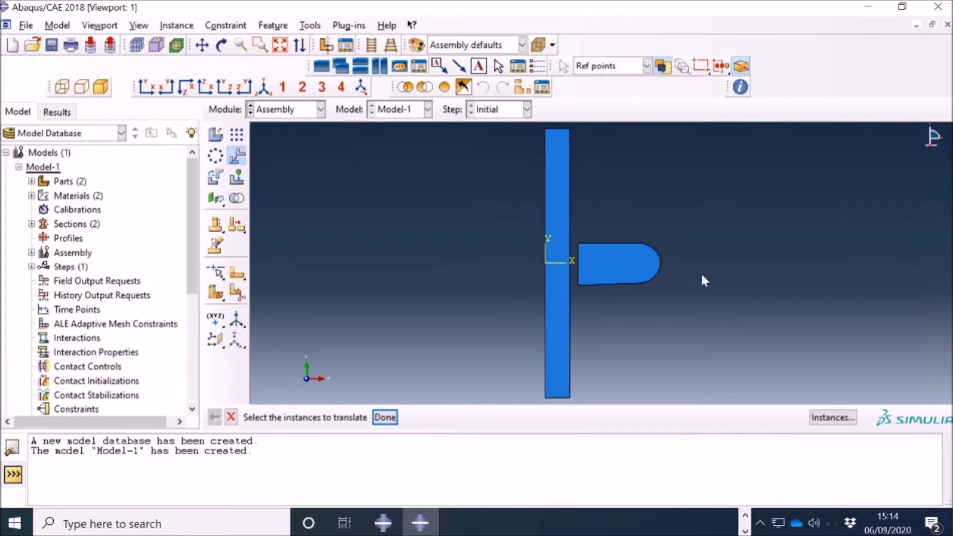
{"action": "left_click", "coordinate": [623, 259]}
{"action": "left_click", "coordinate": [384, 418]}
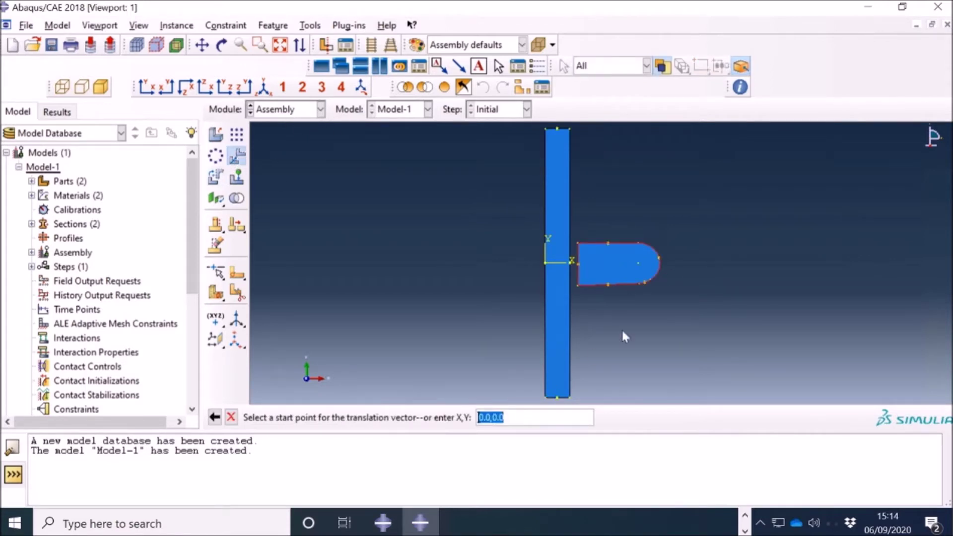
{"action": "scroll", "coordinate": [695, 265], "scroll_direction": "down", "scroll_amount": 2}
{"action": "scroll", "coordinate": [650, 261], "scroll_direction": "down", "scroll_amount": 1}
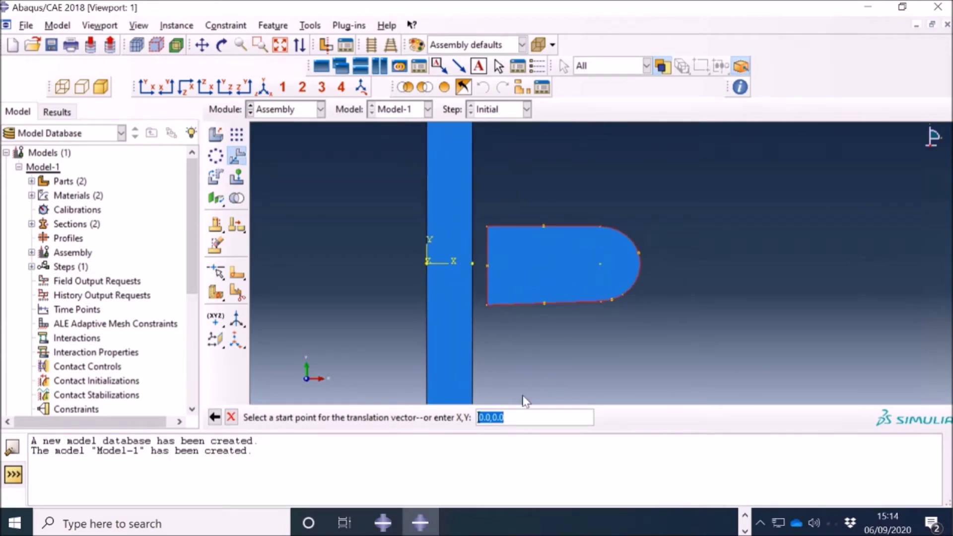
{"action": "key", "text": "Return"}
{"action": "left_click", "coordinate": [481, 417]}
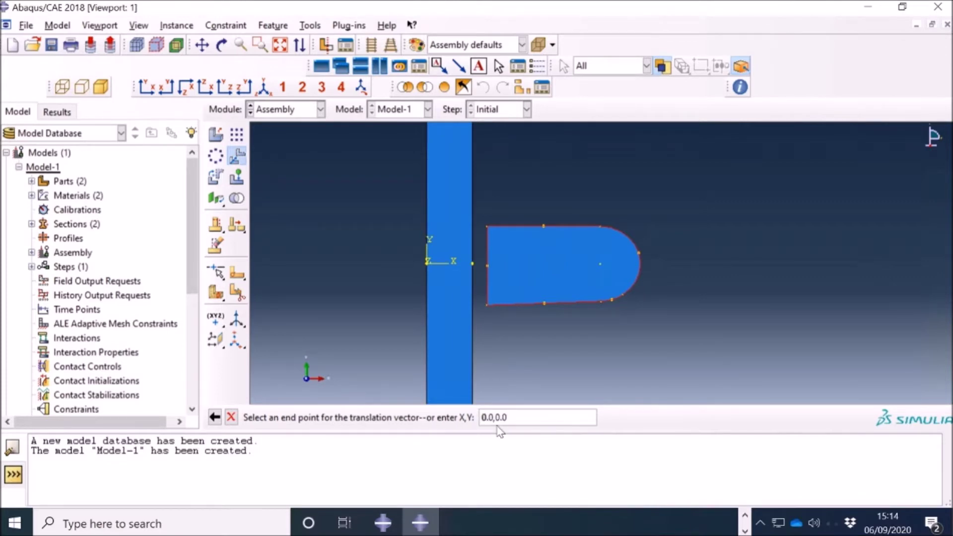
{"action": "key", "text": "Return"}
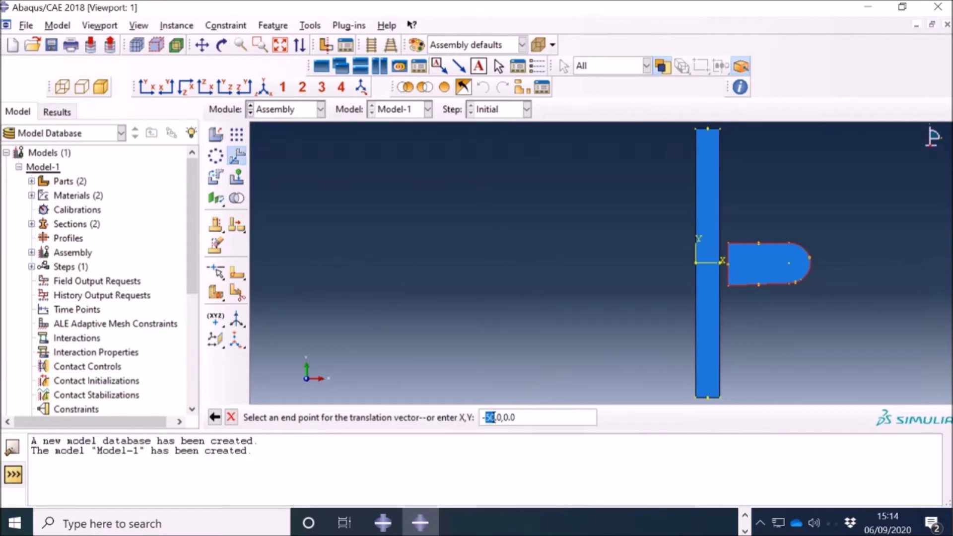
{"action": "type", "text": "25"}
{"action": "key", "text": "Return"}
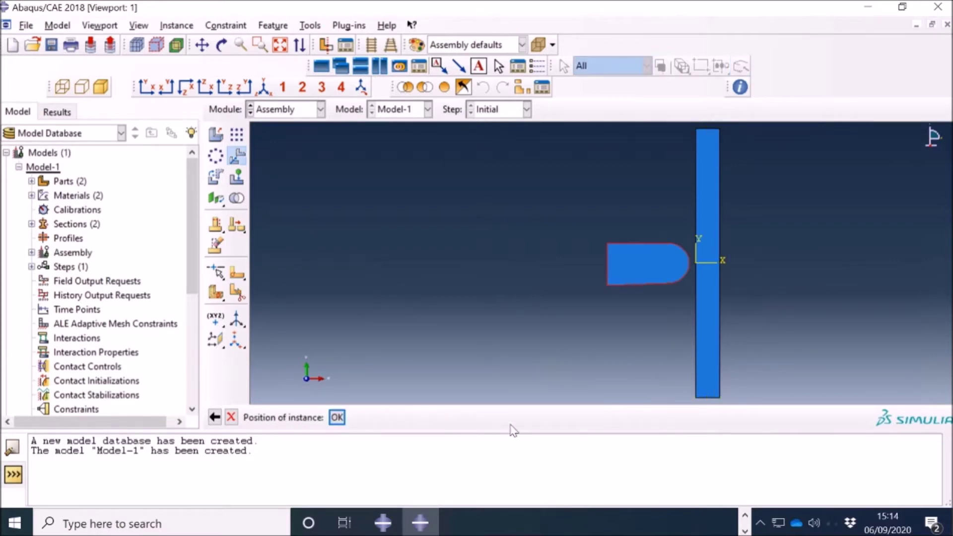
{"action": "left_click", "coordinate": [336, 418]}
{"action": "left_click", "coordinate": [336, 418]}
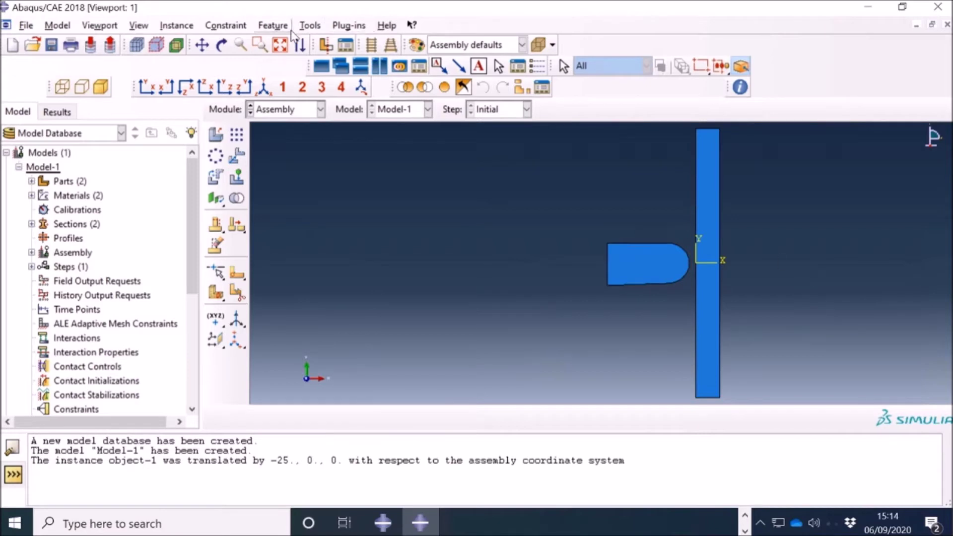
- Measure the distance between the vertex on the object's rounded nose and the midpoint of the wall's facing edge
{"action": "left_click", "coordinate": [311, 25]}
{"action": "left_click", "coordinate": [320, 42]}
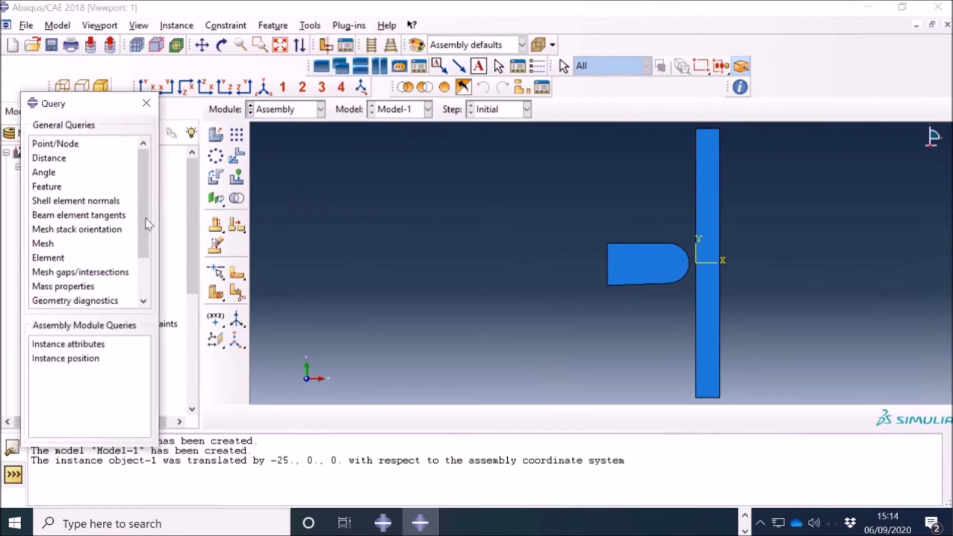
{"action": "left_click", "coordinate": [66, 157]}
{"action": "scroll", "coordinate": [765, 275], "scroll_direction": "up", "scroll_amount": 6}
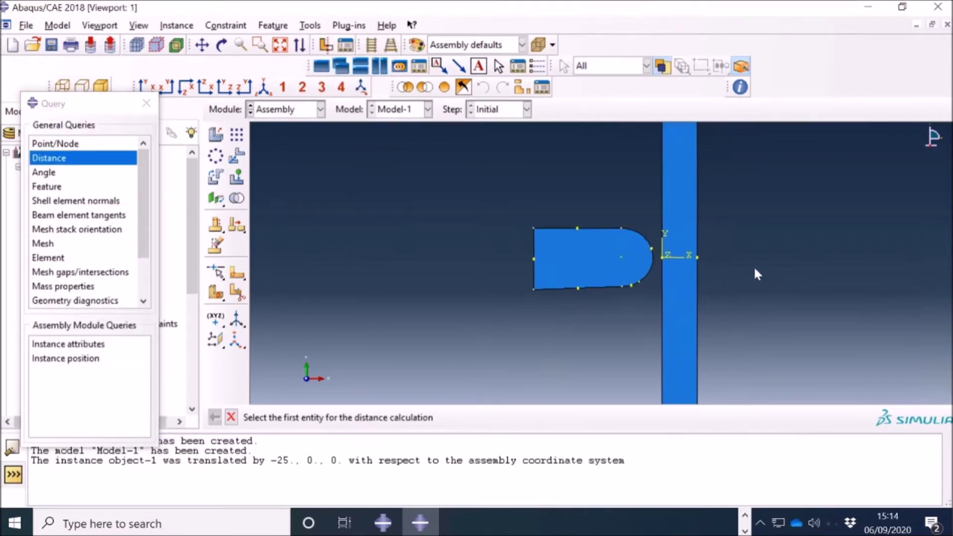
{"action": "scroll", "coordinate": [620, 252], "scroll_direction": "up", "scroll_amount": 3}
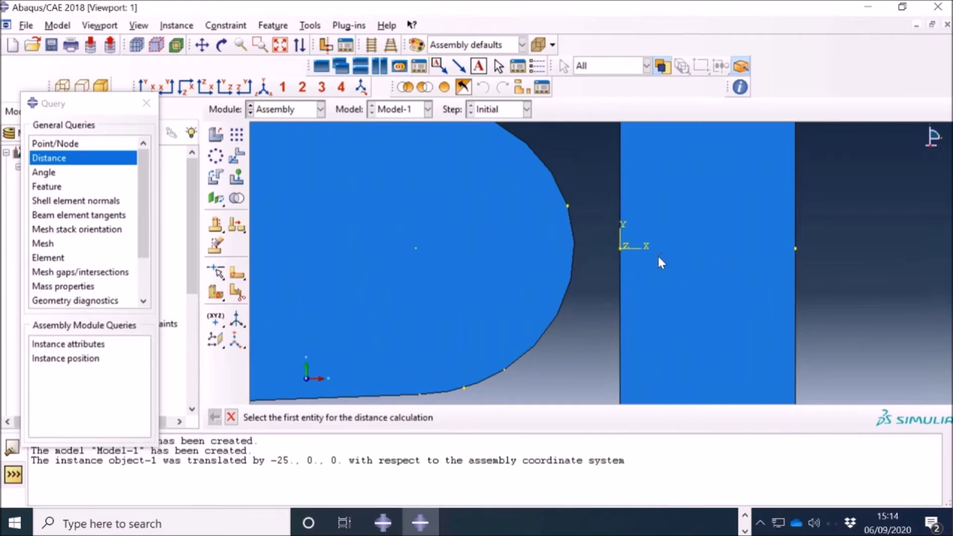
{"action": "left_click", "coordinate": [567, 204]}
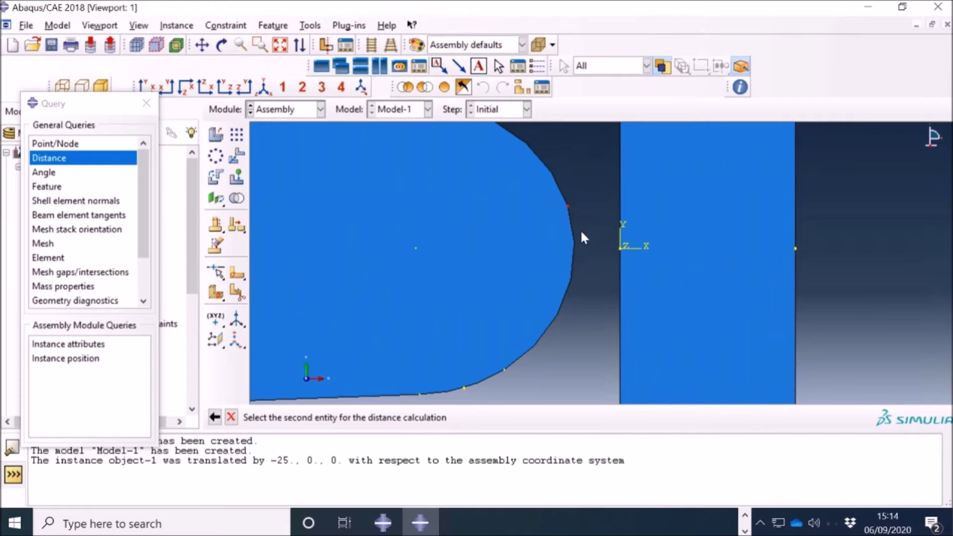
{"action": "left_click", "coordinate": [620, 248]}
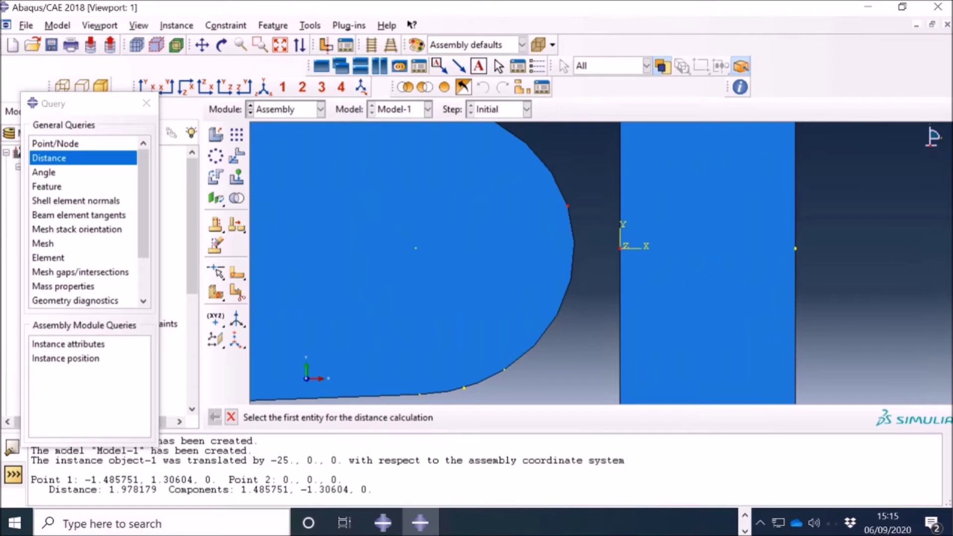
{"action": "left_click_drag", "start_coordinate": [241, 489], "coordinate": [286, 490]}
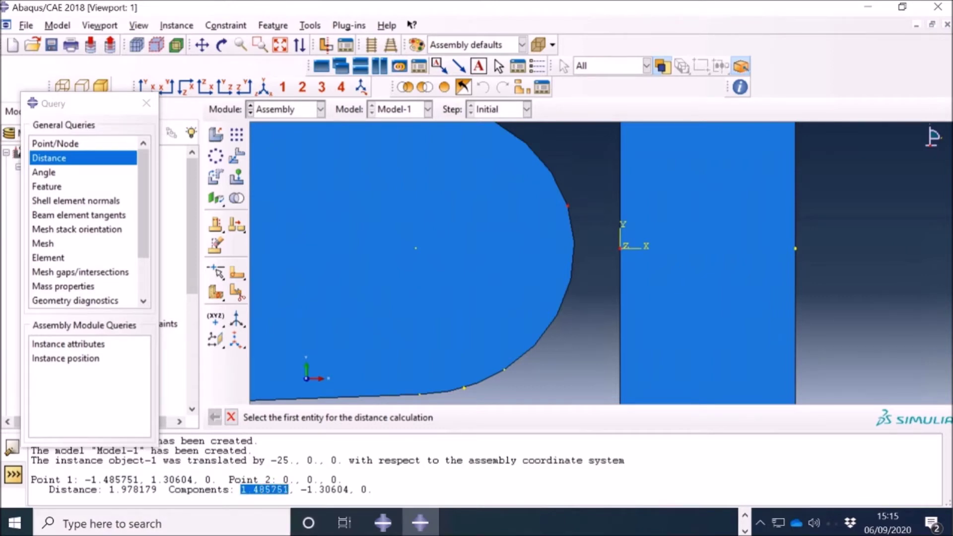
{"action": "mouse_move", "coordinate": [383, 522]}
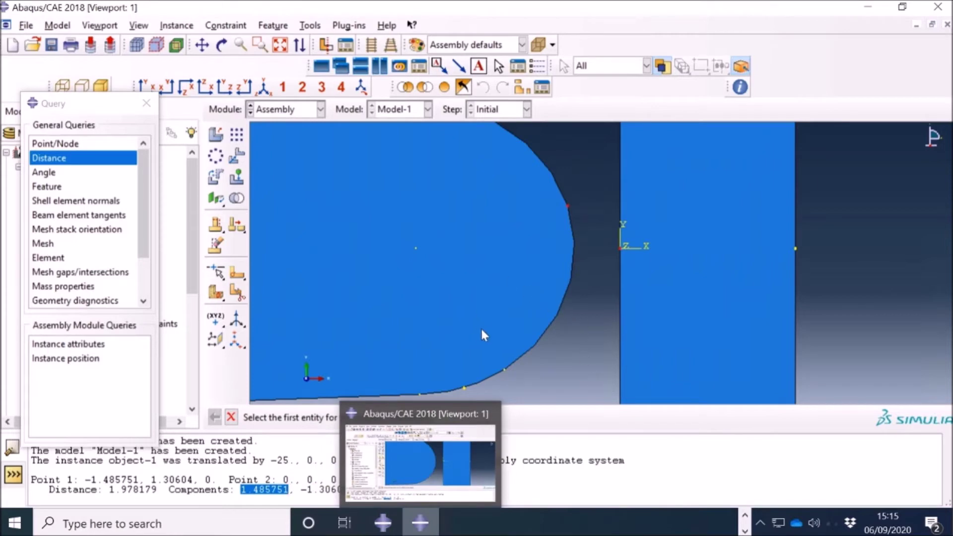
{"action": "left_click", "coordinate": [280, 46]}
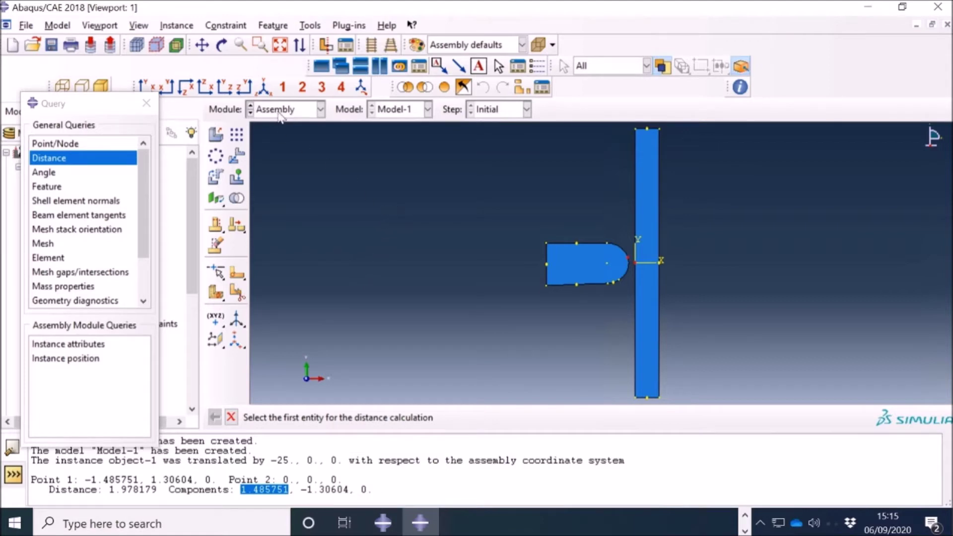
- In the Step module, create a Dynamic, Explicit step named Step-1 after Initial, with time period 1 and Nlgeom on
{"action": "left_click", "coordinate": [321, 110]}
{"action": "left_click", "coordinate": [276, 169]}
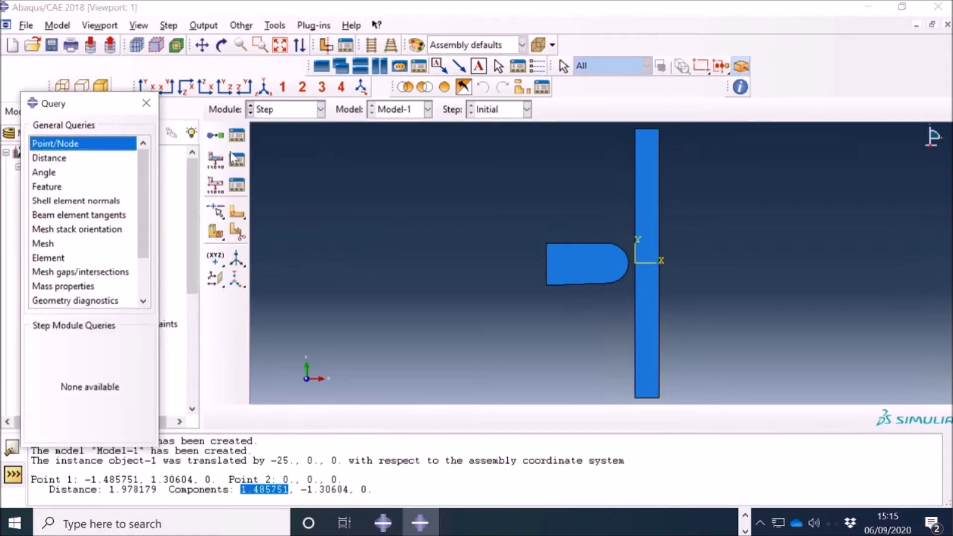
{"action": "left_click", "coordinate": [215, 135]}
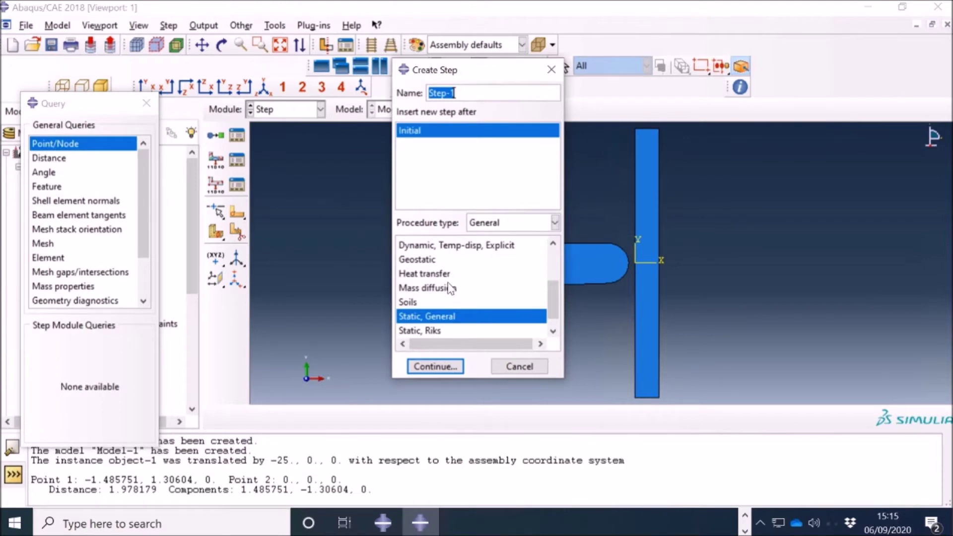
{"action": "scroll", "coordinate": [440, 293], "scroll_direction": "up", "scroll_amount": 2}
{"action": "left_click", "coordinate": [437, 272]}
{"action": "left_click", "coordinate": [438, 315]}
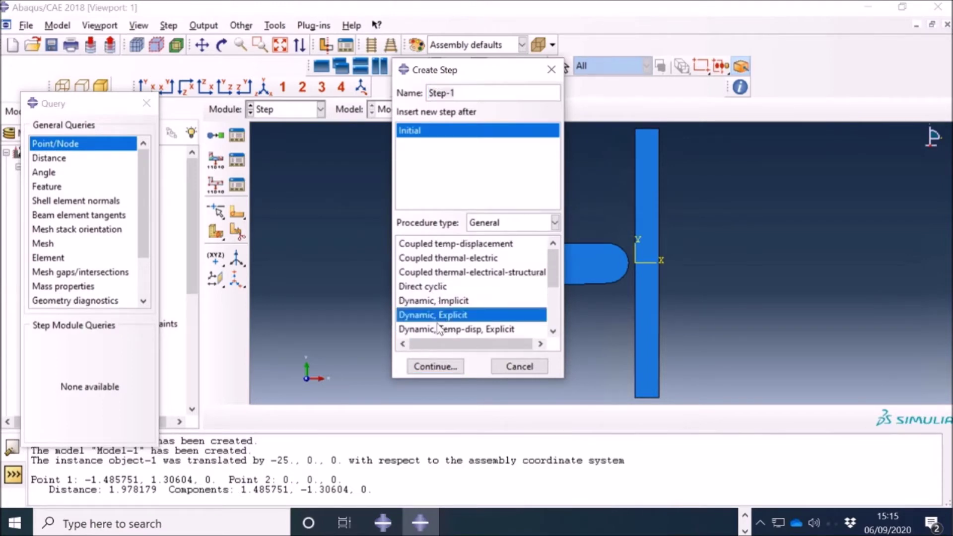
{"action": "left_click", "coordinate": [437, 367]}
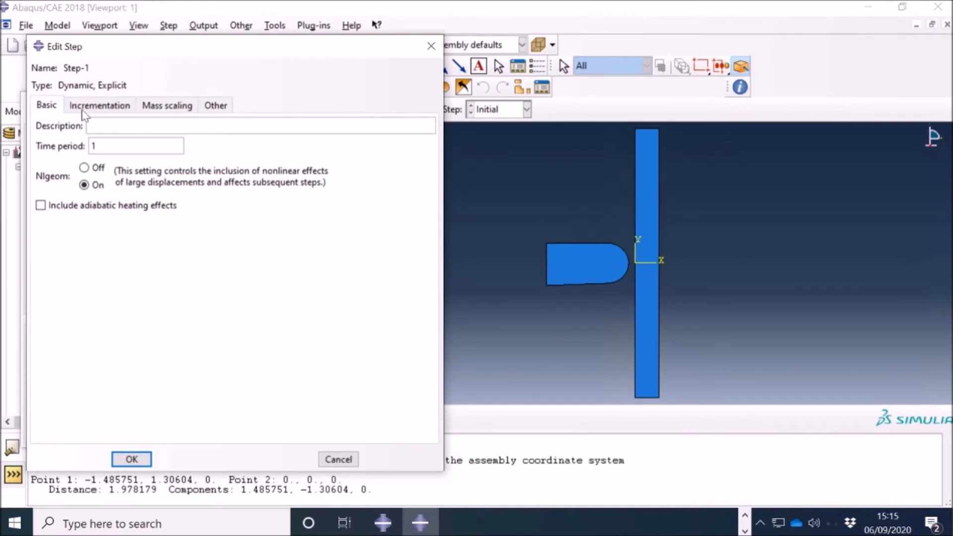
{"action": "left_click", "coordinate": [166, 105]}
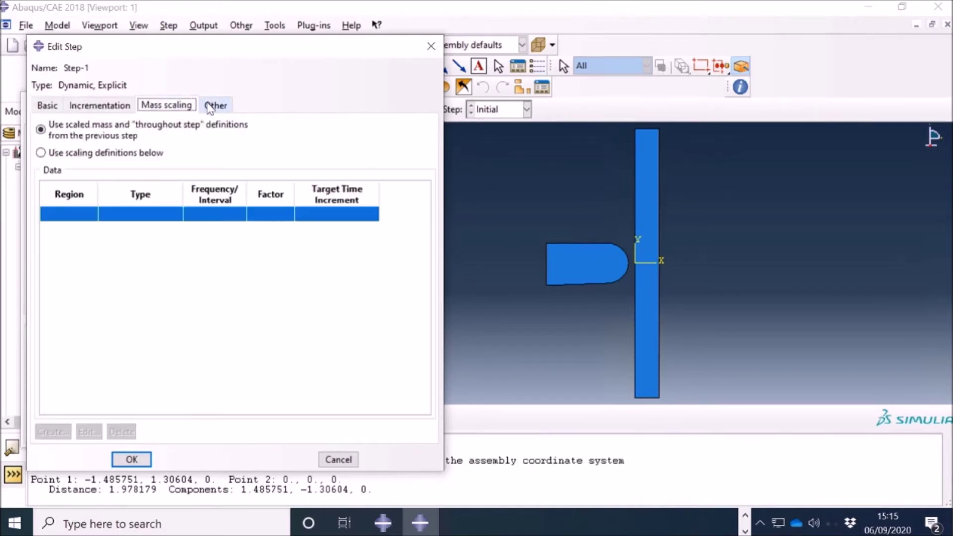
{"action": "left_click", "coordinate": [206, 106]}
{"action": "left_click", "coordinate": [131, 459]}
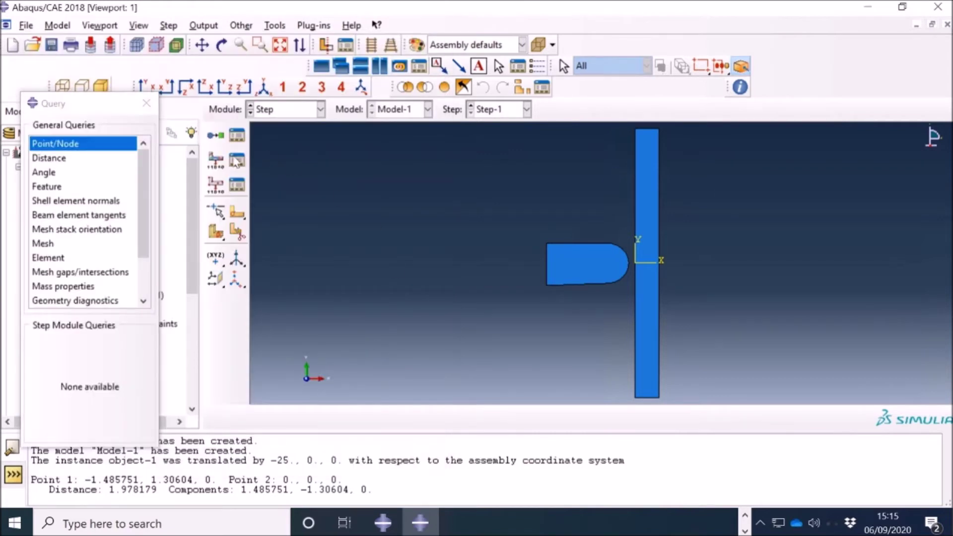
- In the Interaction module, start a surface-to-surface explicit contact in Step-1 with the wall edge facing the object as first surface m_Surf-1
{"action": "left_click", "coordinate": [277, 109]}
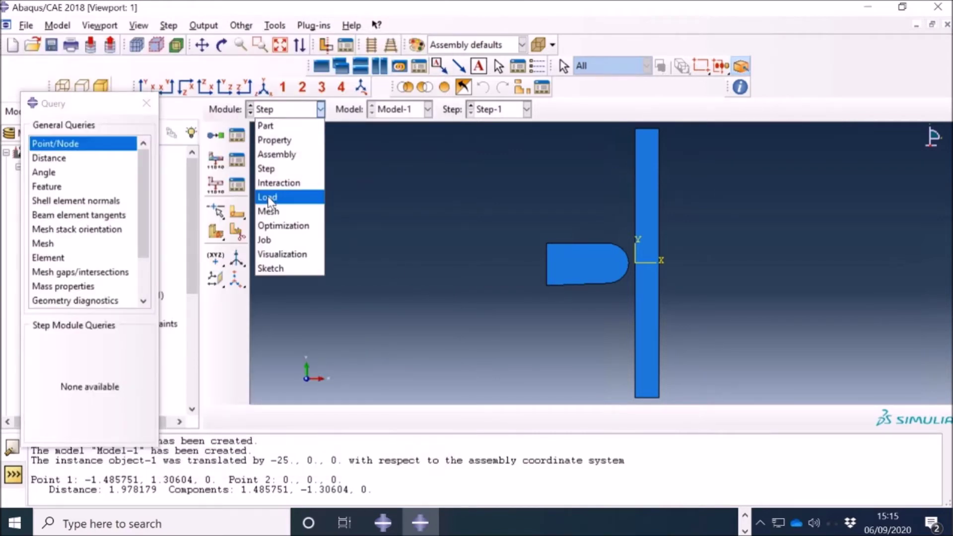
{"action": "left_click", "coordinate": [268, 183]}
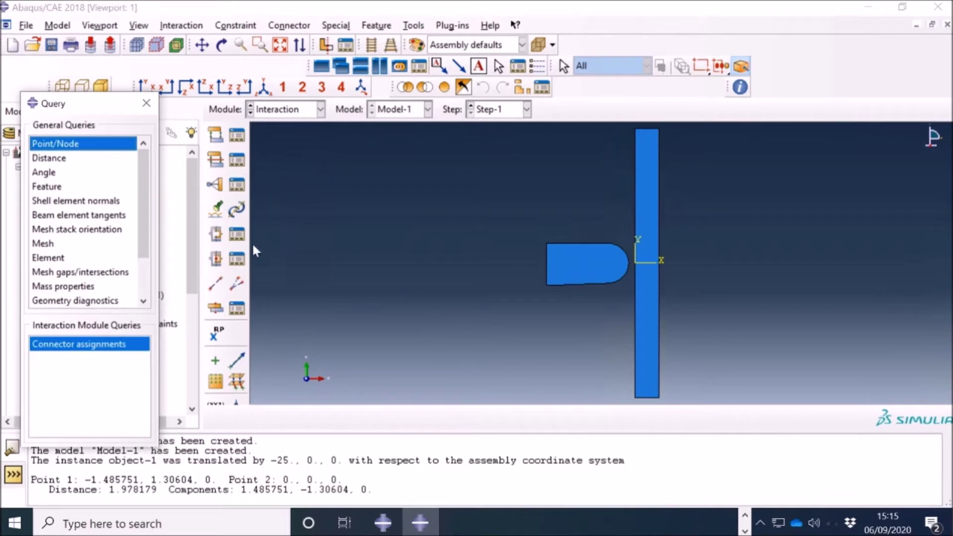
{"action": "left_click", "coordinate": [215, 135]}
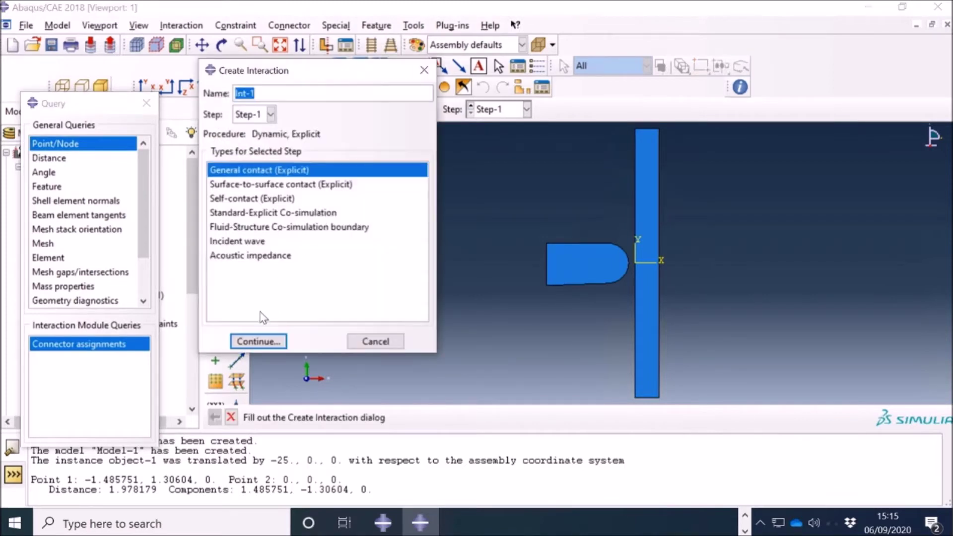
{"action": "left_click", "coordinate": [276, 191]}
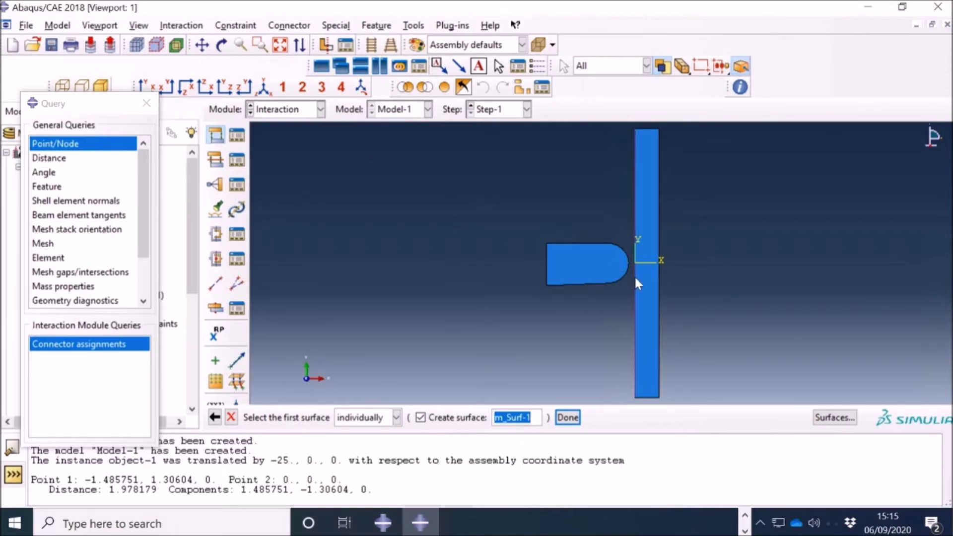
{"action": "left_click", "coordinate": [635, 278]}
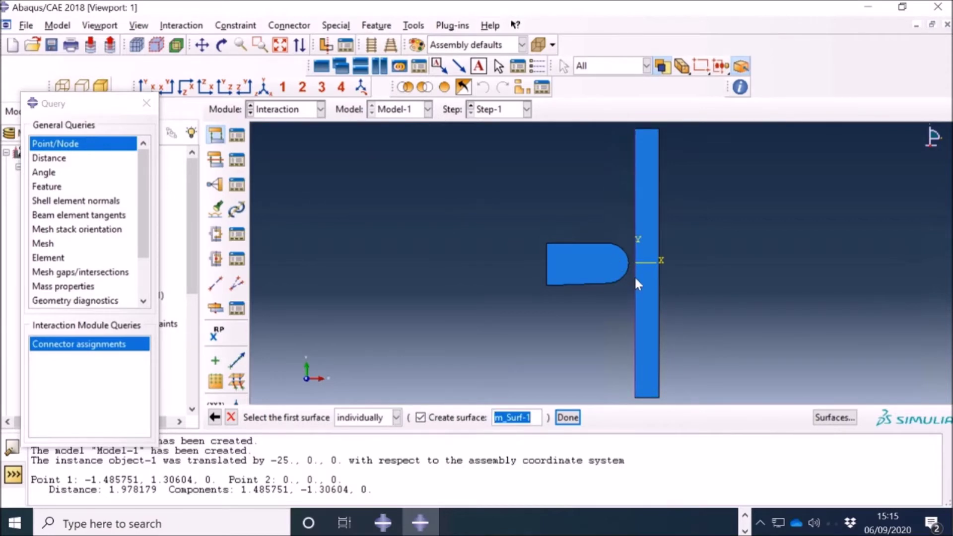
{"action": "left_click", "coordinate": [568, 417]}
{"action": "left_click", "coordinate": [429, 417]}
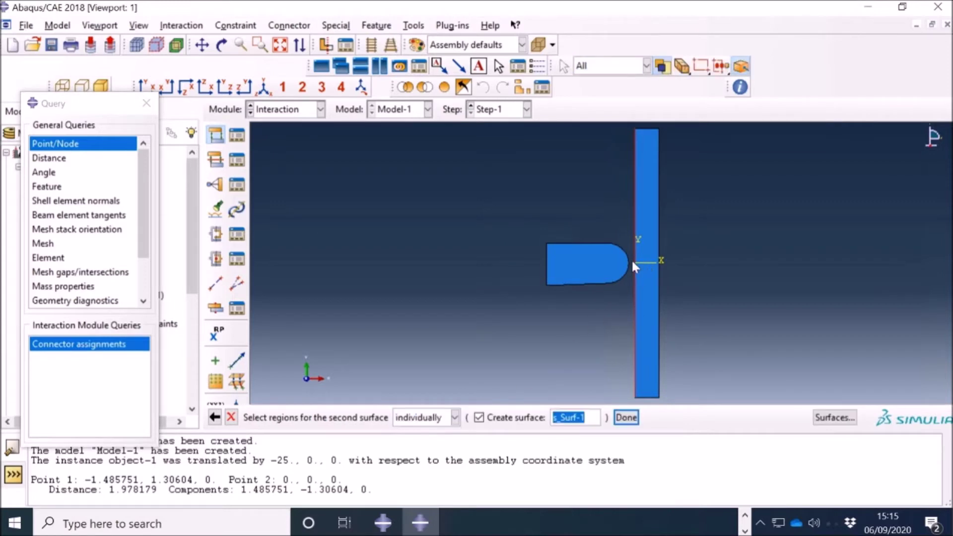
- Define the object's lower, rounded nose and upper edges together as the contact's second surface, s_Surf-1
{"action": "scroll", "coordinate": [637, 259], "scroll_direction": "up", "scroll_amount": 2}
{"action": "scroll", "coordinate": [628, 258], "scroll_direction": "up", "scroll_amount": 1}
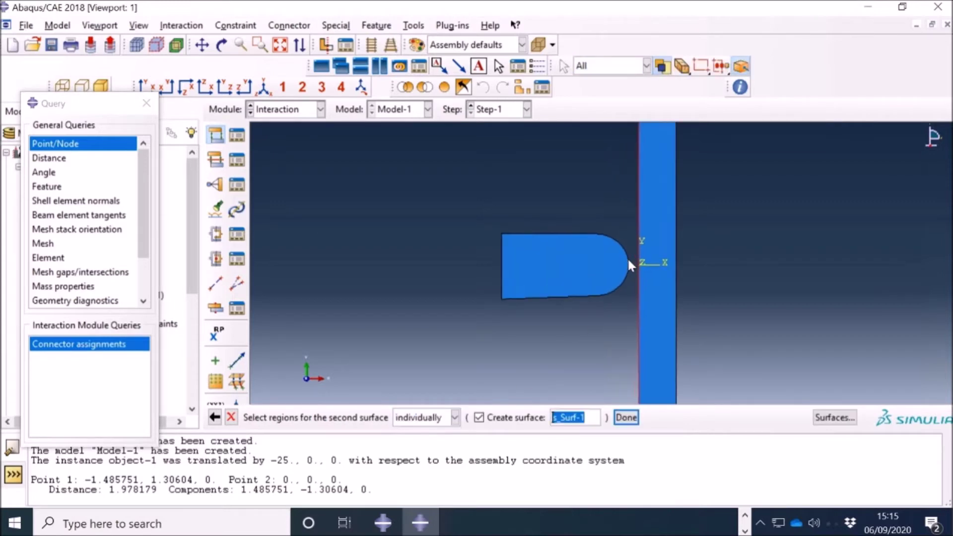
{"action": "left_click", "coordinate": [586, 298]}
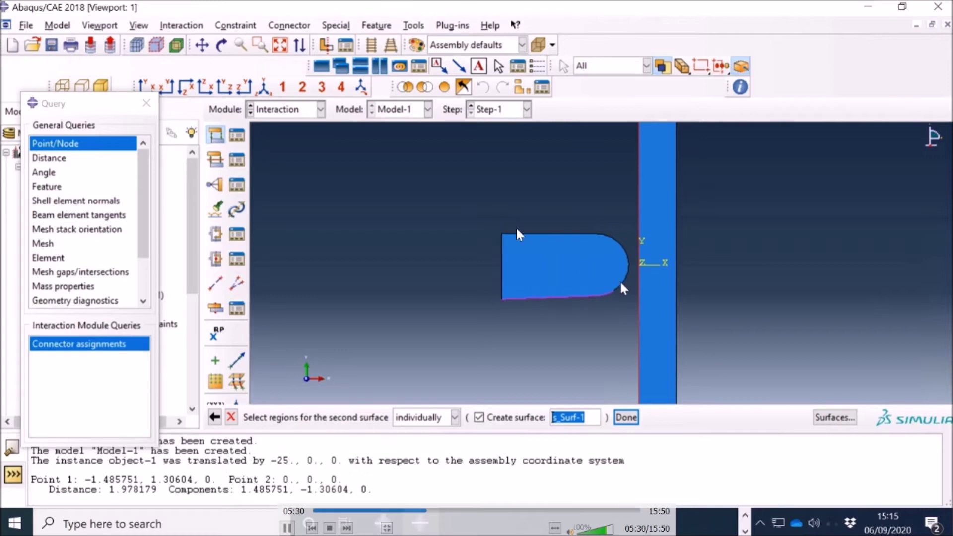
{"action": "left_click", "coordinate": [622, 285], "text": "shift"}
{"action": "left_click", "coordinate": [558, 233], "text": "shift"}
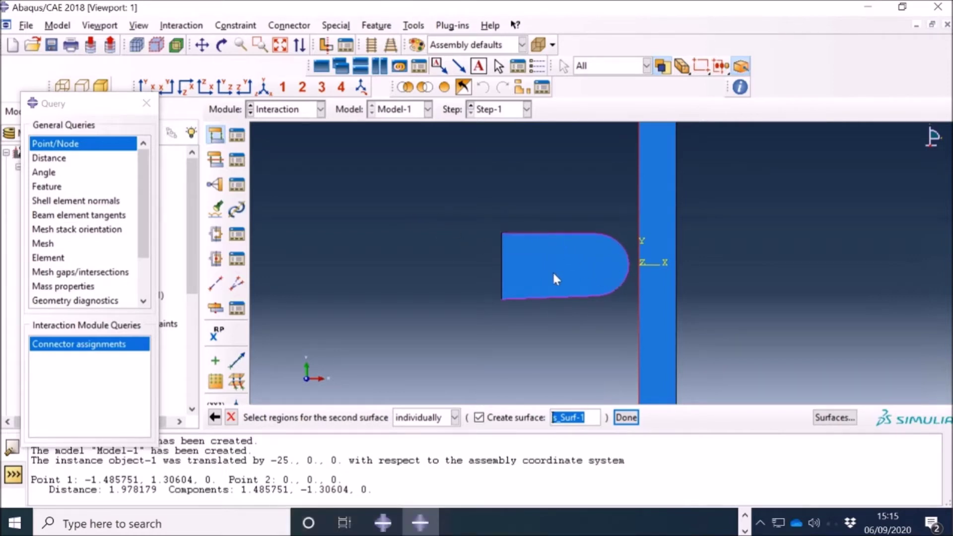
{"action": "left_click", "coordinate": [627, 418]}
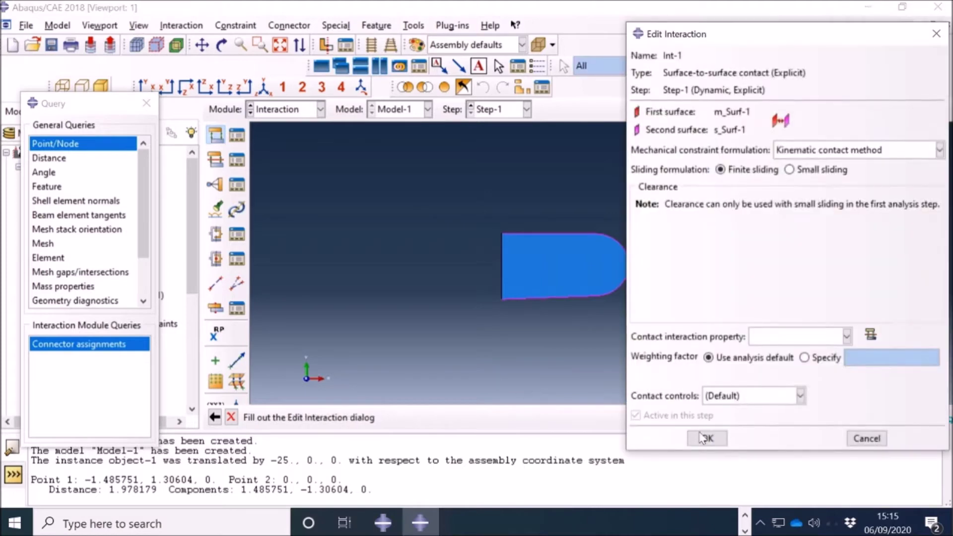
- Create contact property IntProp-1 with frictionless tangential and "Hard" normal behavior, and complete the interaction with it, using kinematic contact and finite sliding
{"action": "left_click", "coordinate": [778, 337]}
{"action": "left_click", "coordinate": [872, 341]}
{"action": "left_click", "coordinate": [870, 336]}
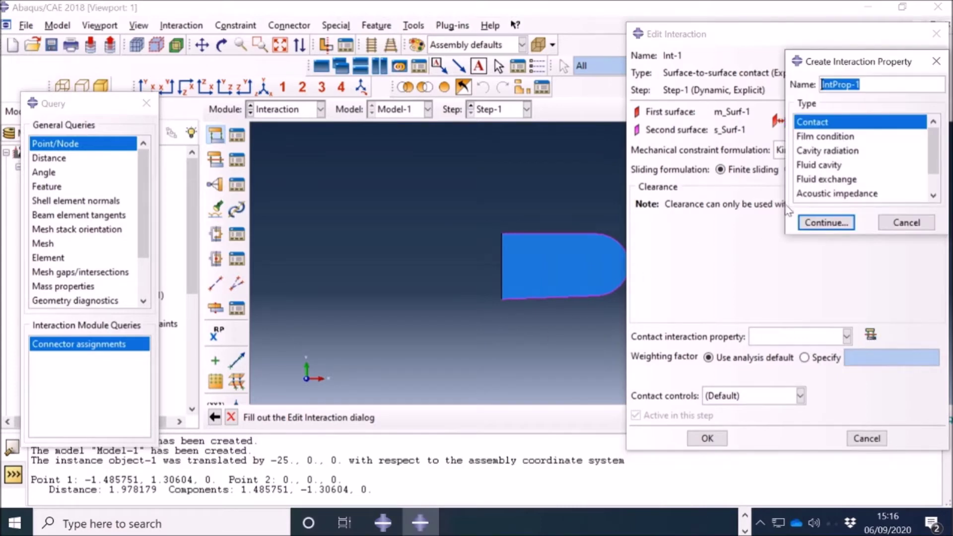
{"action": "left_click", "coordinate": [824, 223]}
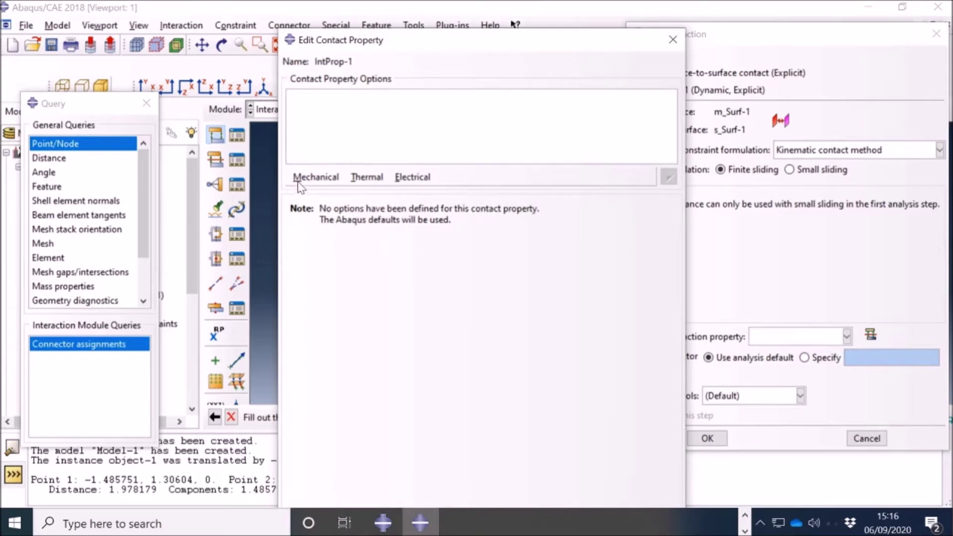
{"action": "left_click", "coordinate": [299, 179]}
{"action": "left_click", "coordinate": [312, 192]}
{"action": "left_click", "coordinate": [312, 179]}
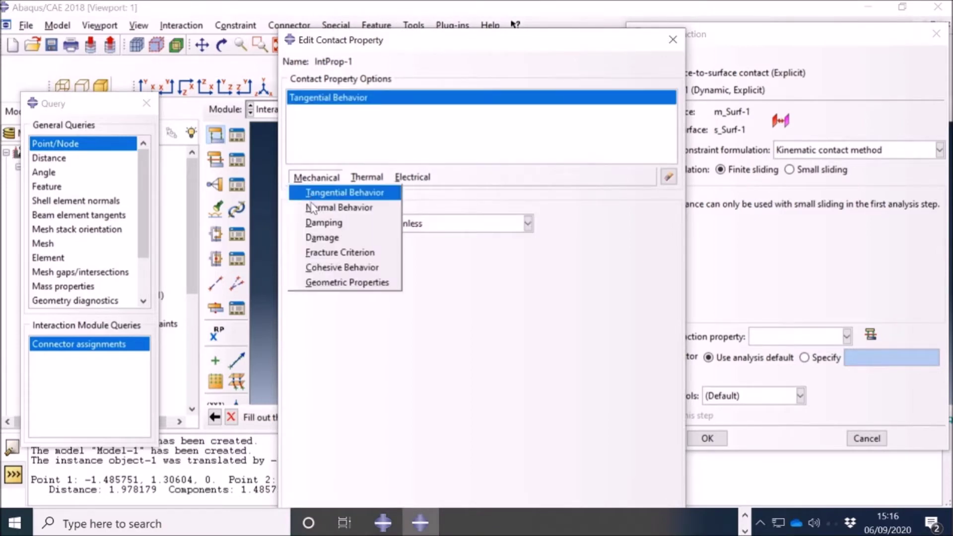
{"action": "left_click", "coordinate": [314, 207]}
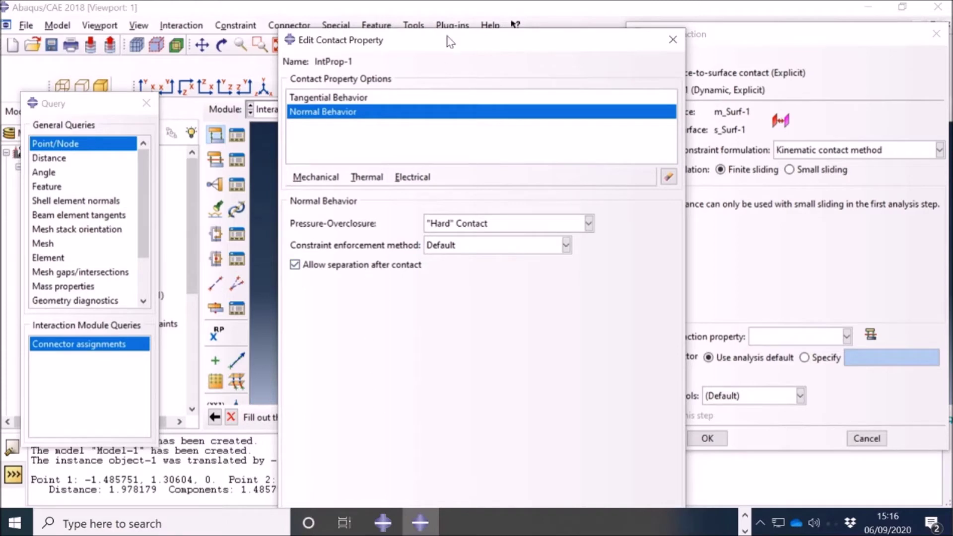
{"action": "left_click_drag", "start_coordinate": [443, 43], "coordinate": [382, 34]}
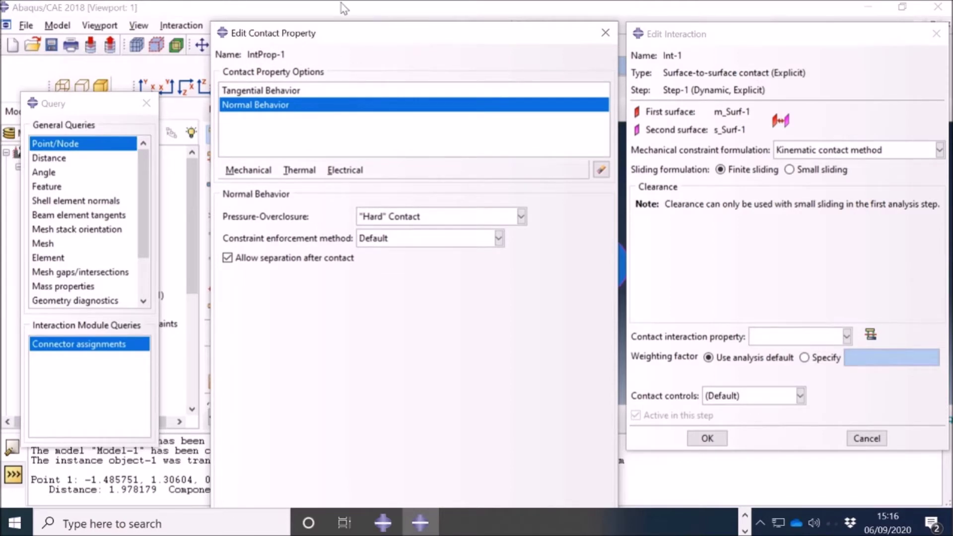
{"action": "left_click_drag", "start_coordinate": [589, 33], "coordinate": [586, 10]}
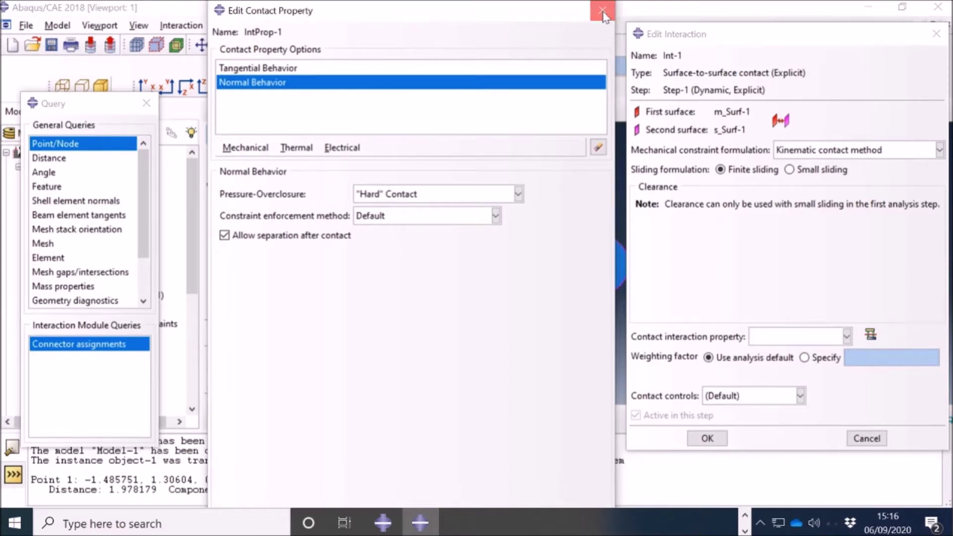
{"action": "left_click", "coordinate": [603, 10]}
{"action": "left_click", "coordinate": [326, 302]}
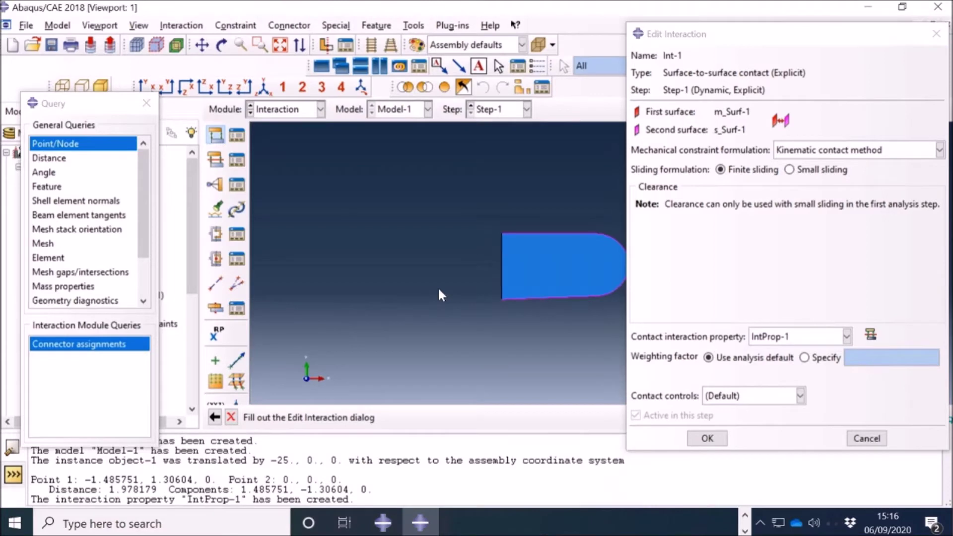
{"action": "left_click", "coordinate": [709, 439]}
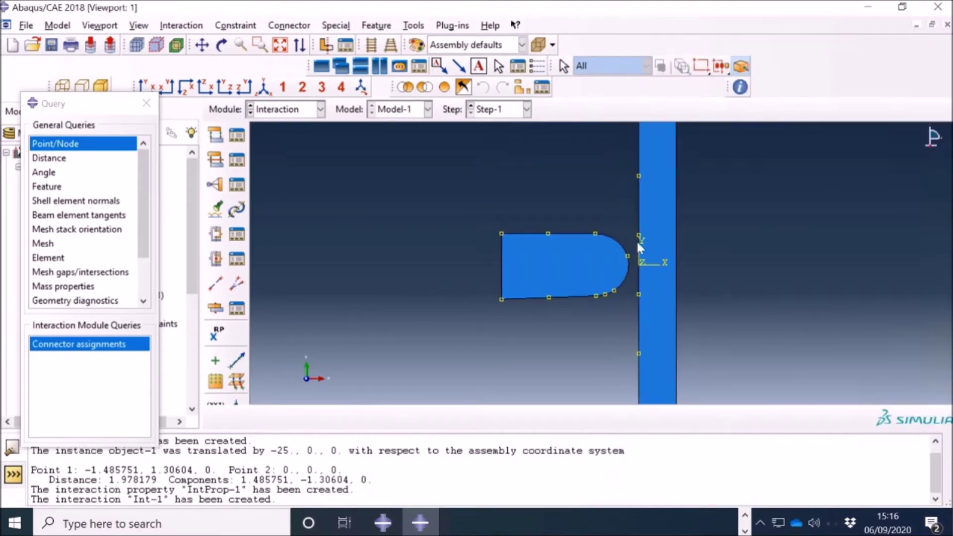
- In the Load module, create displacement/rotation boundary condition BC-1 in Step-1 on the wall's bottom edge, constraining U1 and U2
{"action": "left_click", "coordinate": [278, 110]}
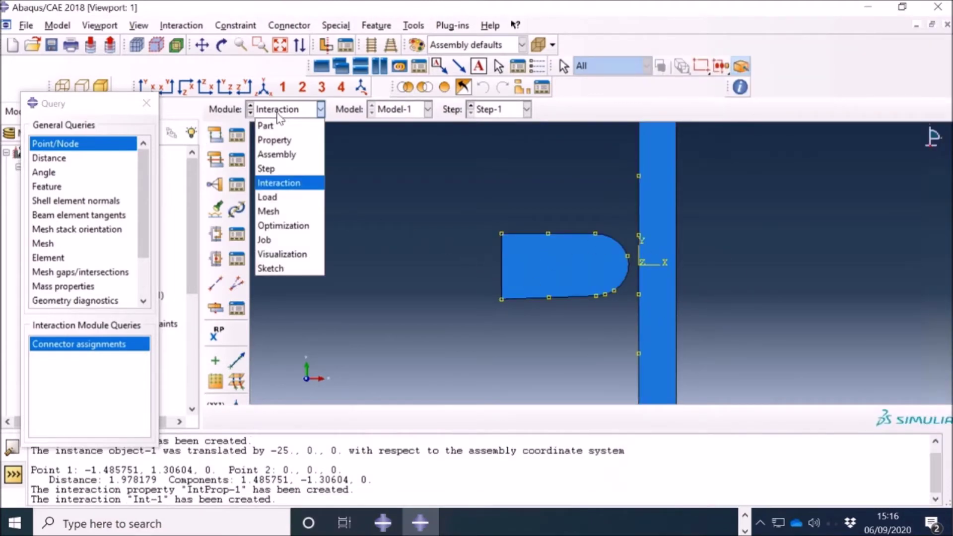
{"action": "left_click", "coordinate": [280, 199]}
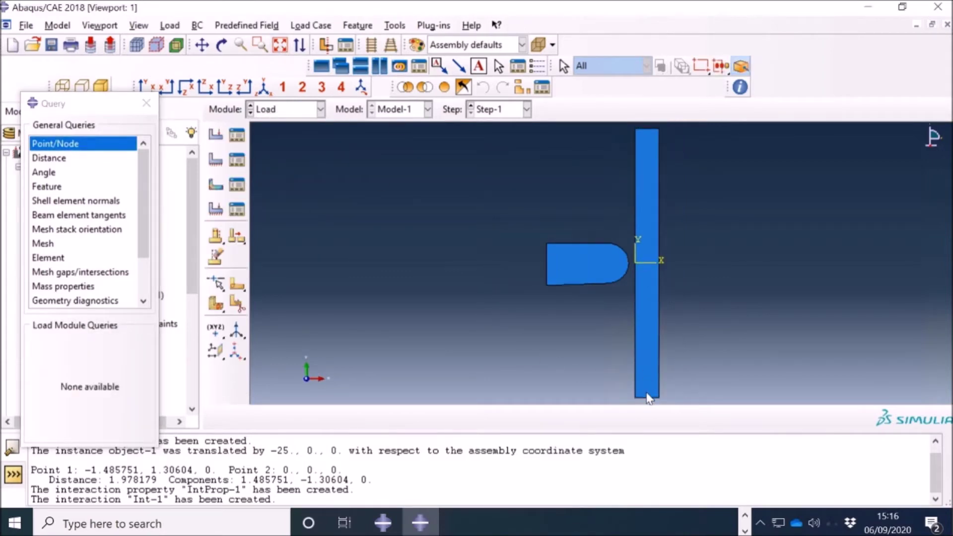
{"action": "left_click", "coordinate": [215, 159]}
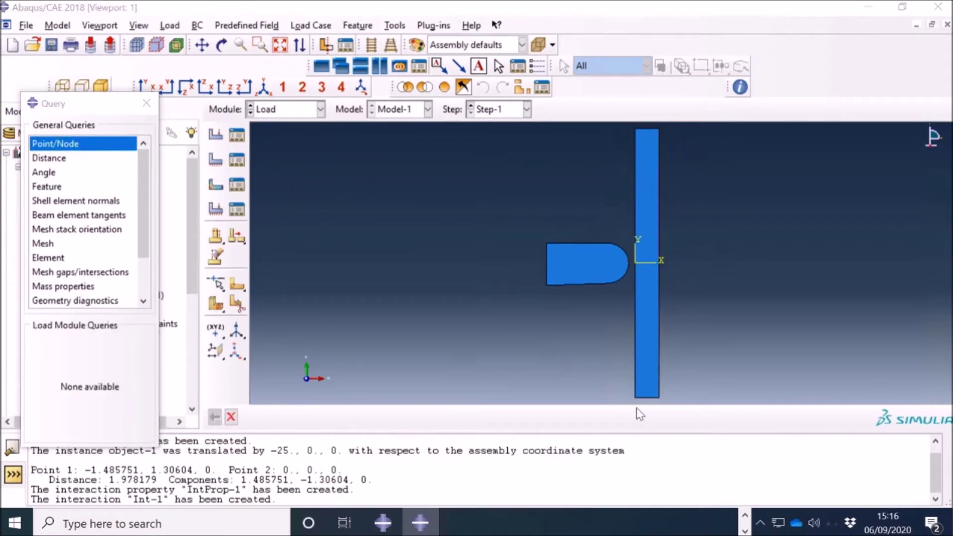
{"action": "left_click", "coordinate": [297, 239]}
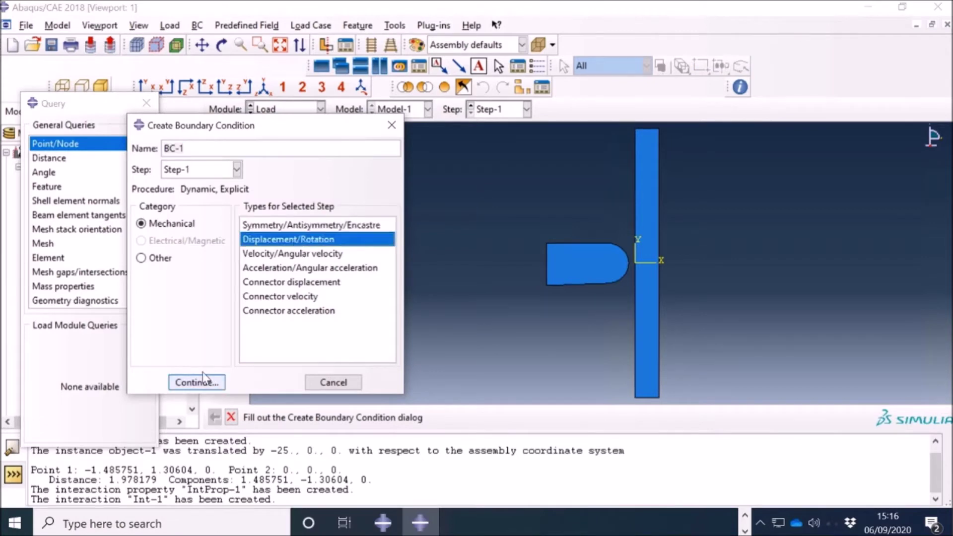
{"action": "left_click", "coordinate": [196, 382]}
{"action": "left_click", "coordinate": [642, 396]}
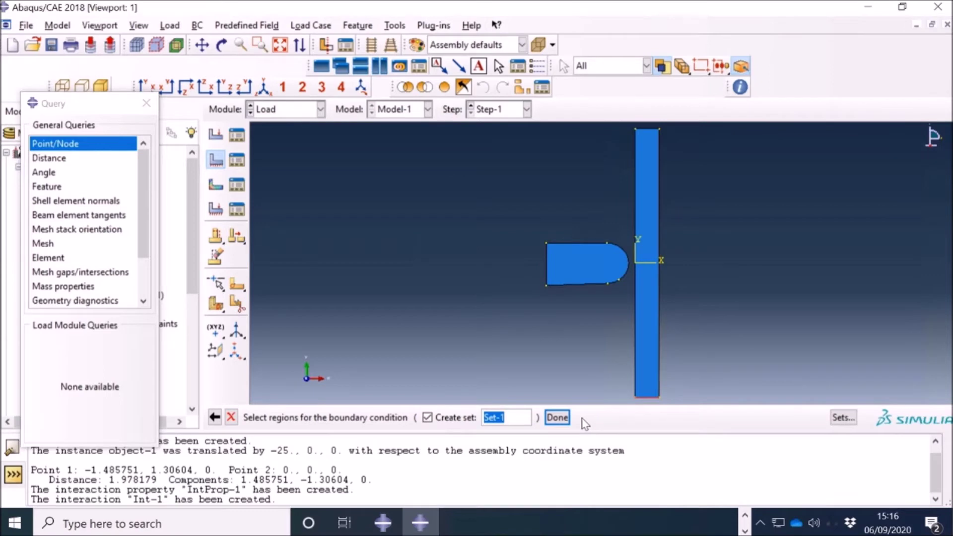
{"action": "left_click", "coordinate": [557, 417]}
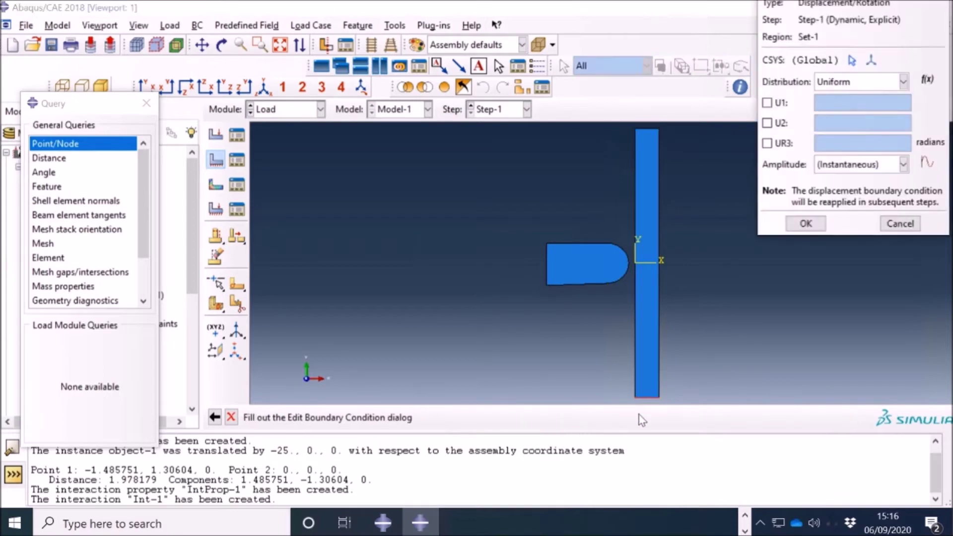
{"action": "left_click", "coordinate": [767, 103]}
{"action": "left_click", "coordinate": [767, 122]}
{"action": "left_click", "coordinate": [806, 223]}
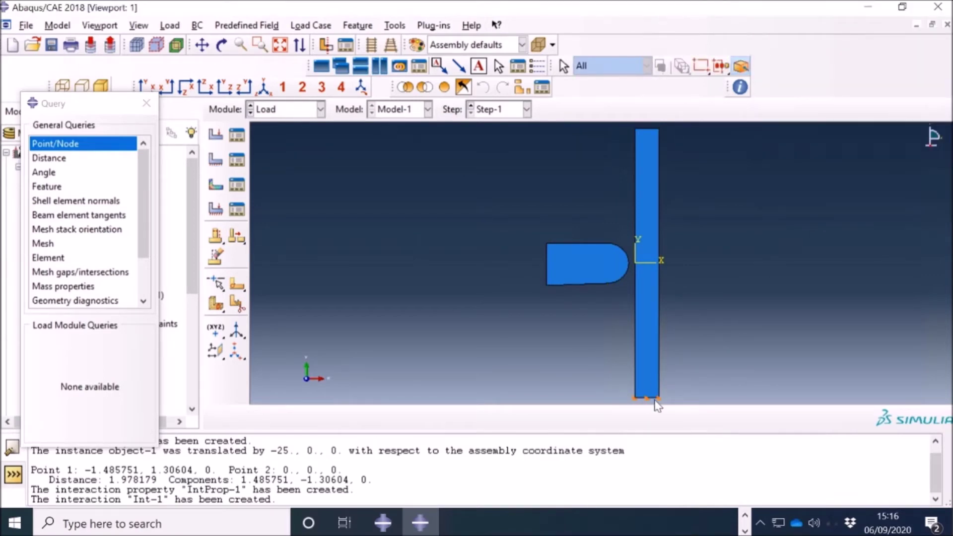
- Start pressure load Load-1 in Step-1 on the object's flat back edge, with uniform distribution and magnitude 10
{"action": "left_click", "coordinate": [216, 136]}
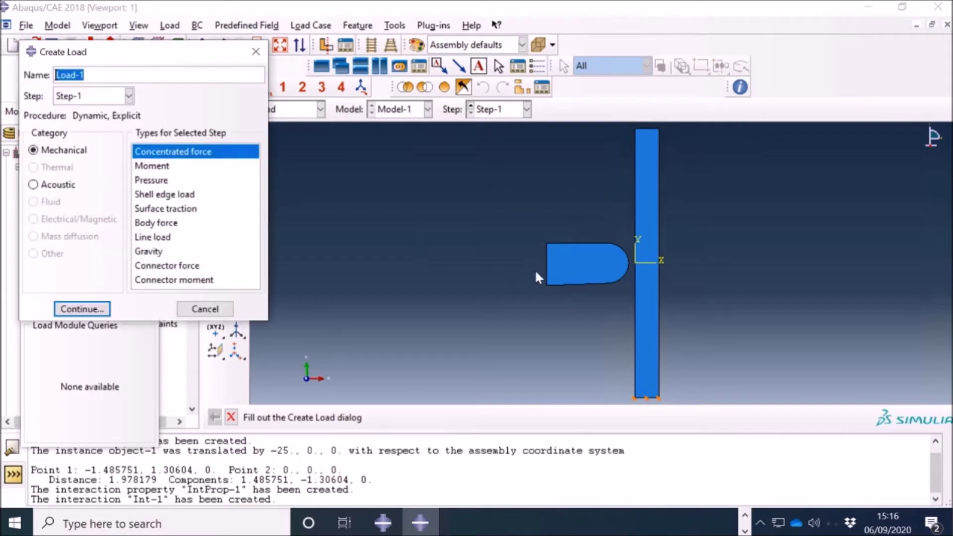
{"action": "left_click", "coordinate": [154, 181]}
{"action": "left_click", "coordinate": [98, 309]}
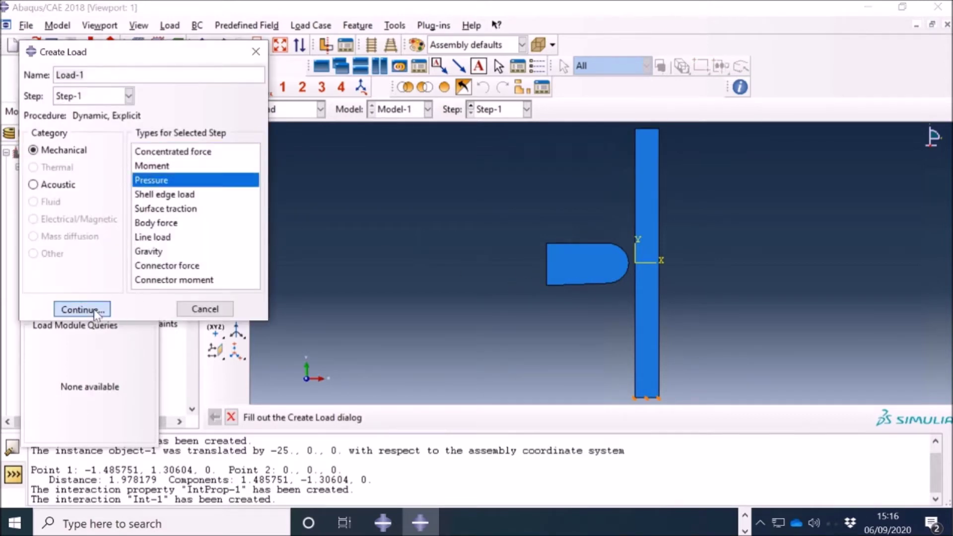
{"action": "left_click", "coordinate": [546, 264]}
{"action": "left_click", "coordinate": [587, 417]}
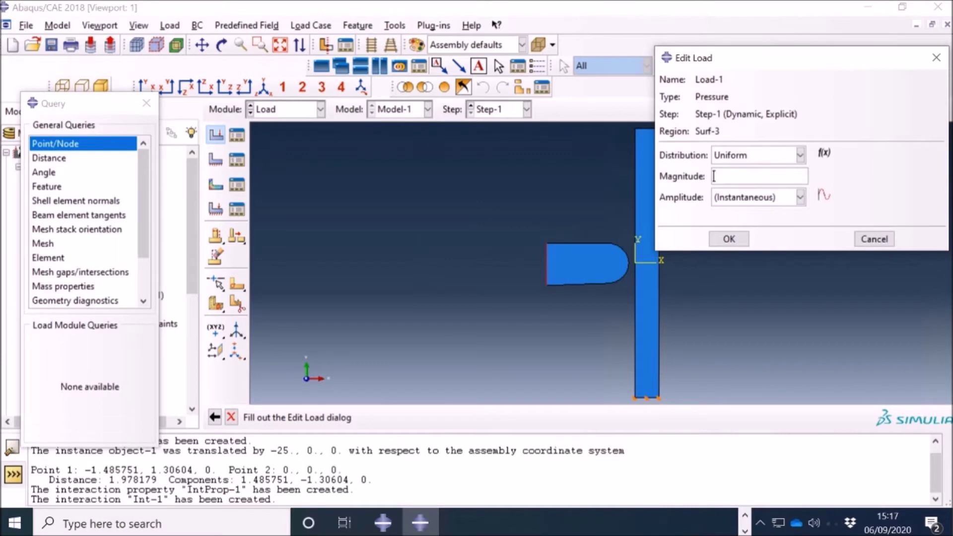
{"action": "type", "text": "10"}
{"action": "left_click", "coordinate": [365, 443]}
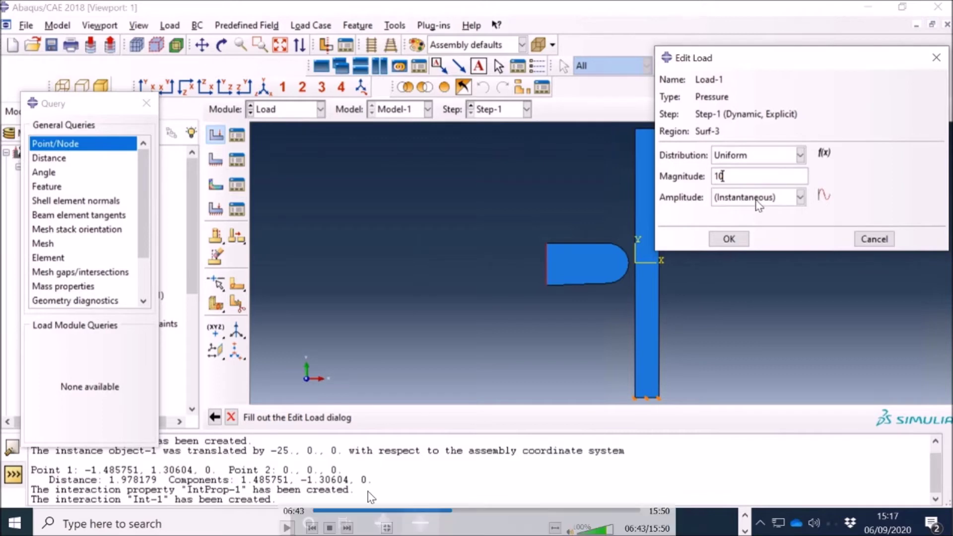
{"action": "left_click", "coordinate": [287, 528]}
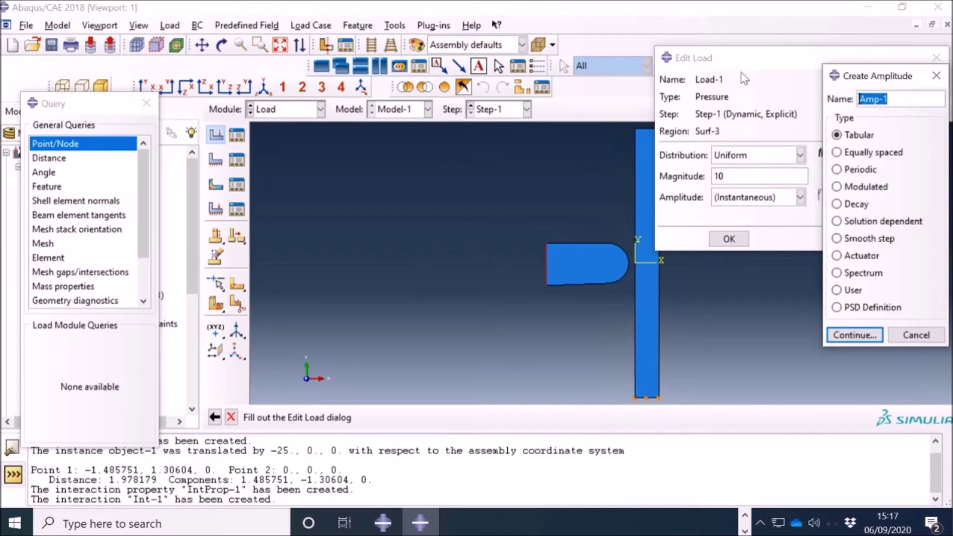
{"action": "left_click", "coordinate": [287, 528]}
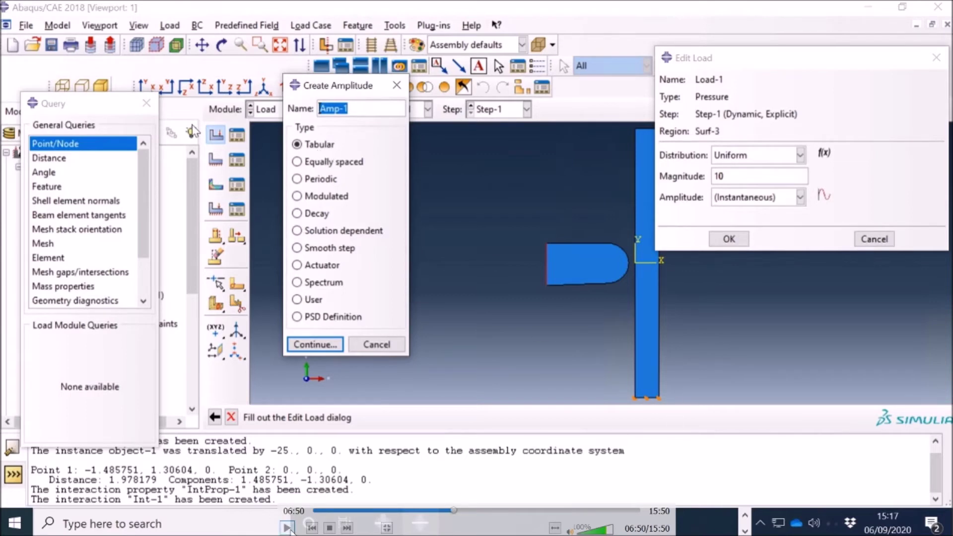
{"action": "left_click", "coordinate": [288, 528]}
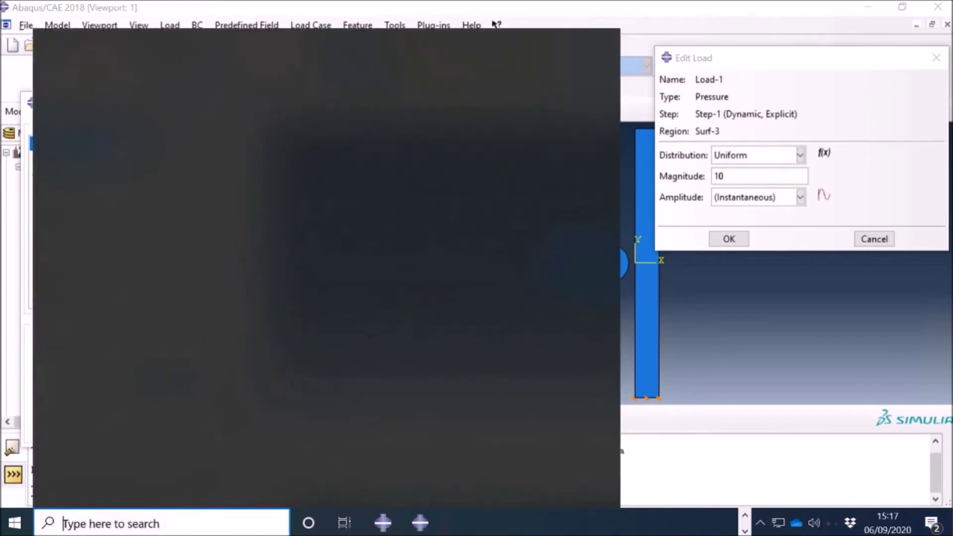
- Switch to Excel with a new blank workbook and enlarge its window to full screen
{"action": "type", "text": "s"}
{"action": "key", "text": "BackSpace"}
{"action": "type", "text": "excel"}
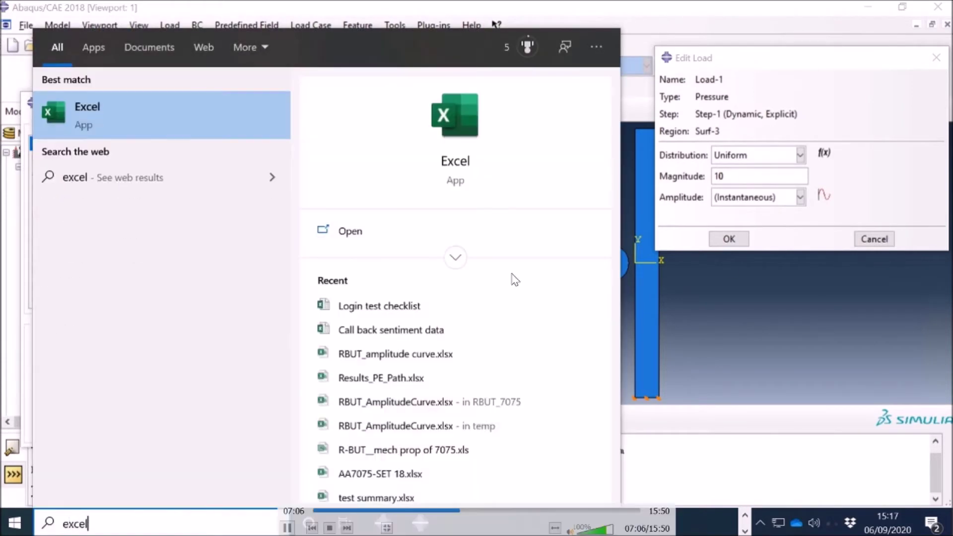
{"action": "key", "text": "Return"}
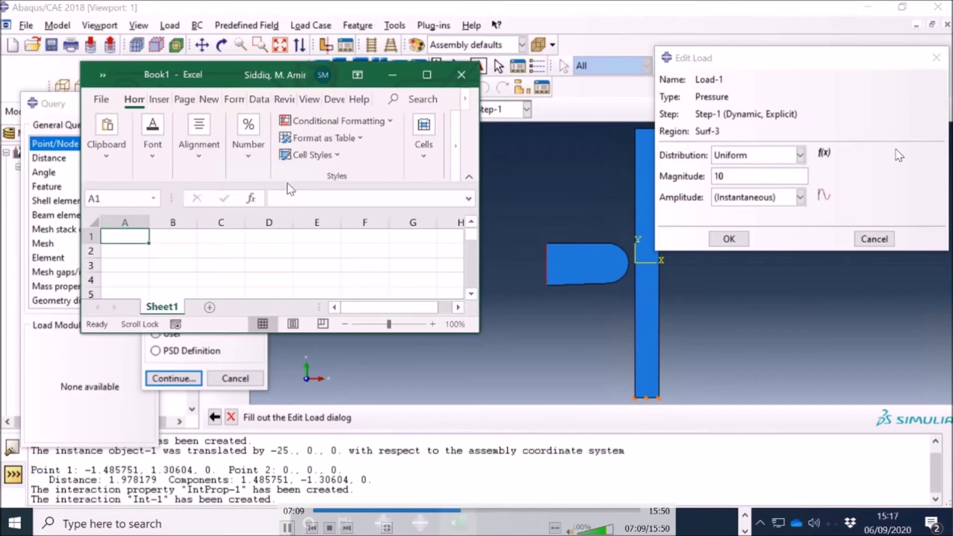
{"action": "left_click", "coordinate": [426, 75]}
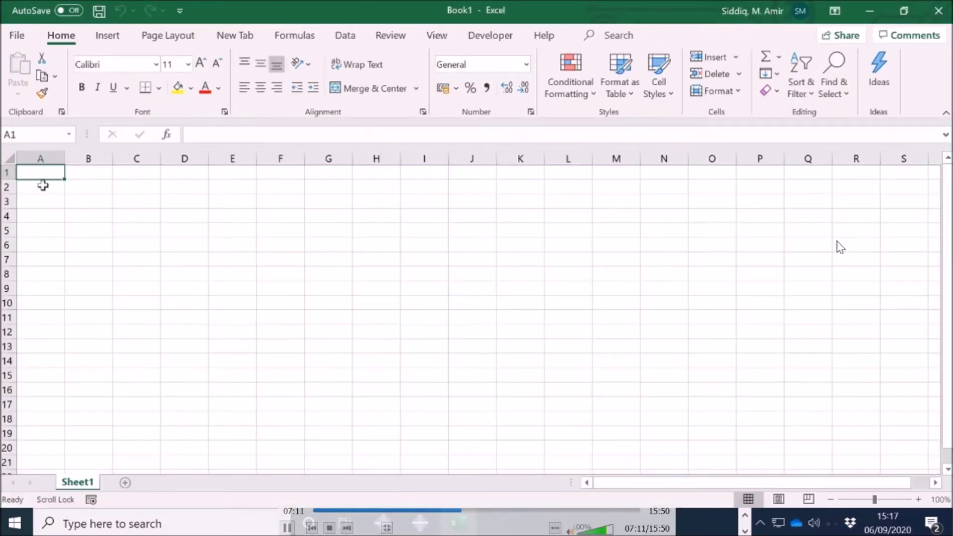
- Build a number series in column A with 0 in A1 and =A1+0.1 in A2, filled down to A19
{"action": "type", "text": "0"}
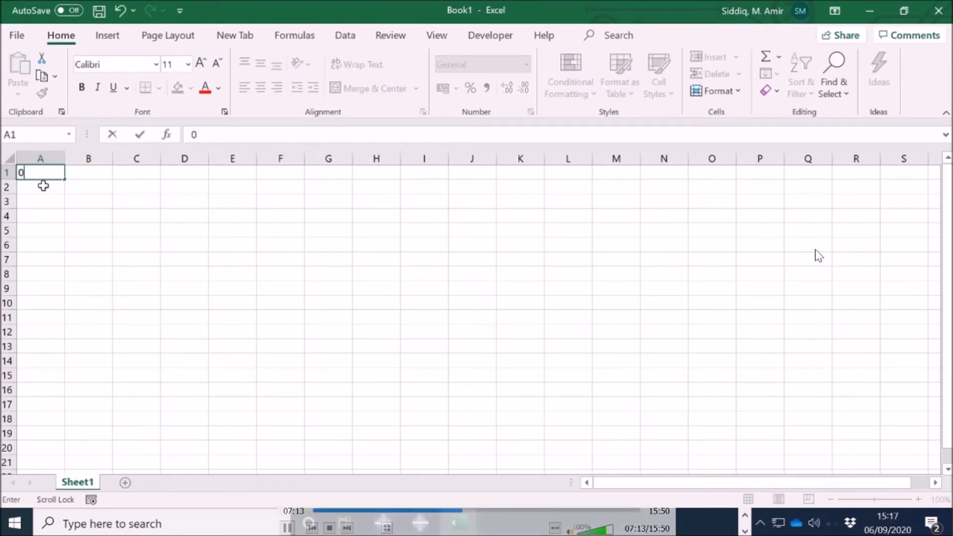
{"action": "key", "text": "Return"}
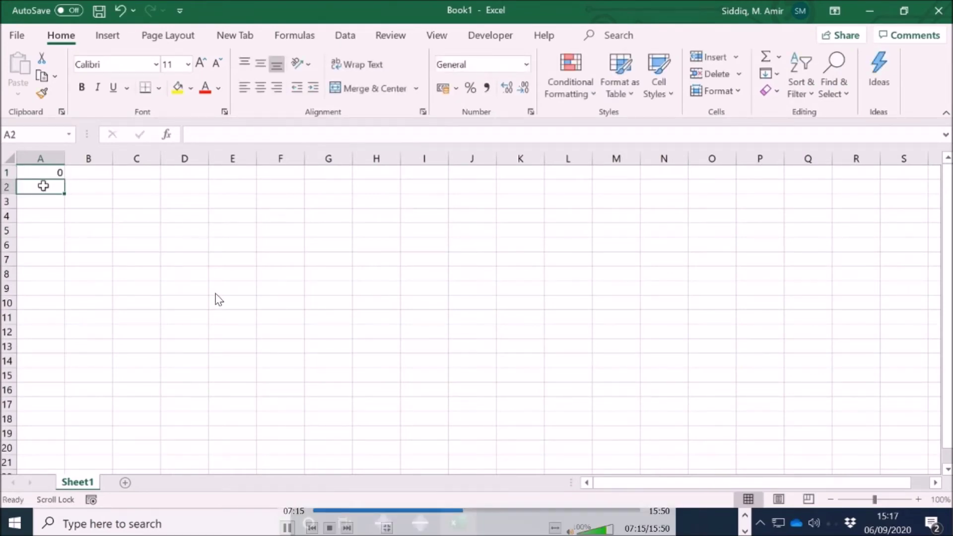
{"action": "type", "text": "0.1"}
{"action": "key", "text": "BackSpace"}
{"action": "key", "text": "BackSpace"}
{"action": "type", "text": "="}
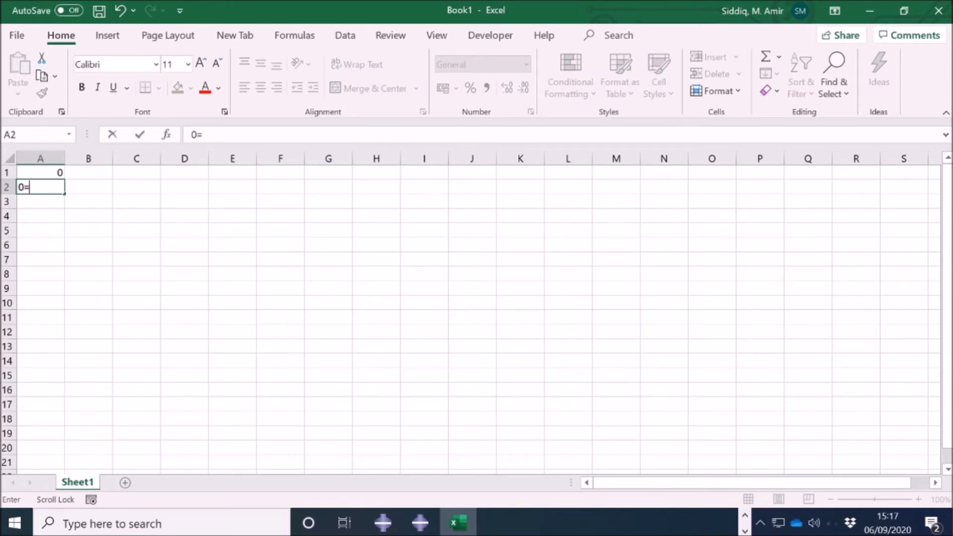
{"action": "key", "text": "BackSpace"}
{"action": "key", "text": "BackSpace"}
{"action": "type", "text": "="}
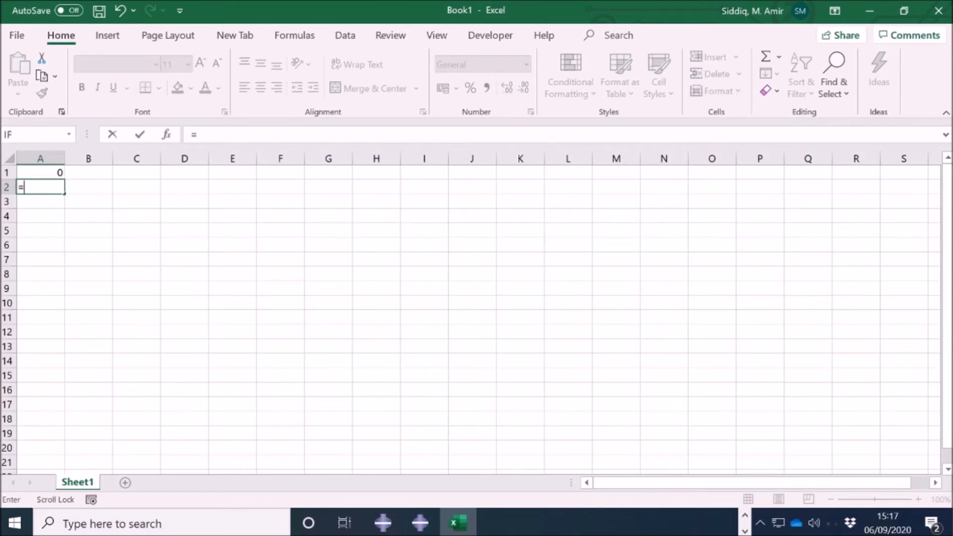
{"action": "left_click", "coordinate": [58, 171]}
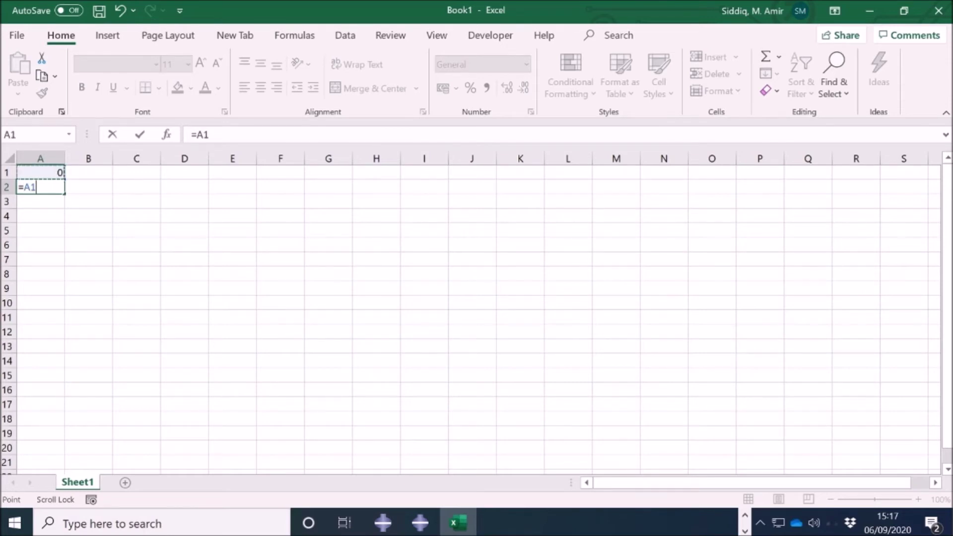
{"action": "type", "text": "+0.1"}
{"action": "key", "text": "Return"}
{"action": "left_click", "coordinate": [55, 187]}
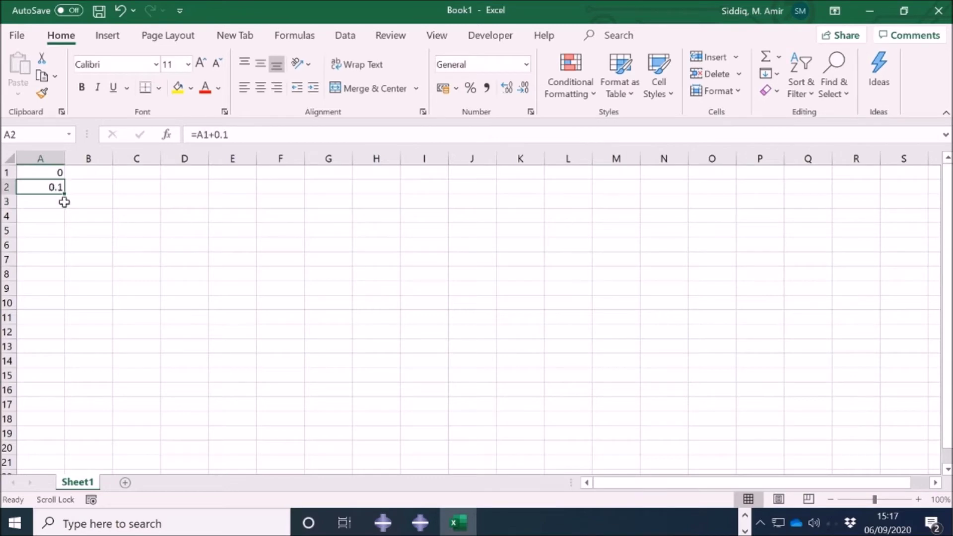
{"action": "left_click_drag", "start_coordinate": [65, 193], "coordinate": [40, 437]}
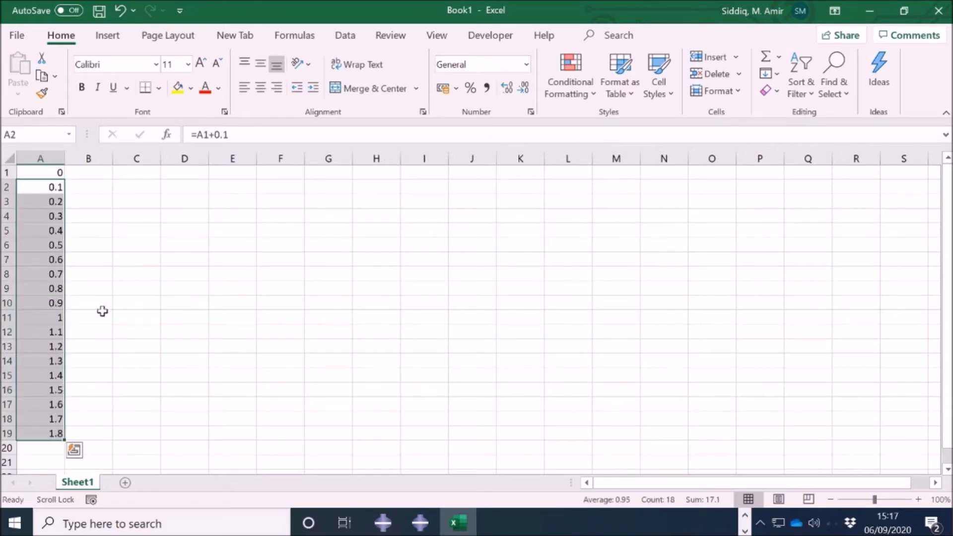
- Enter =SIN(A1) in B1 and fill the formula down to B19
{"action": "left_click", "coordinate": [89, 174]}
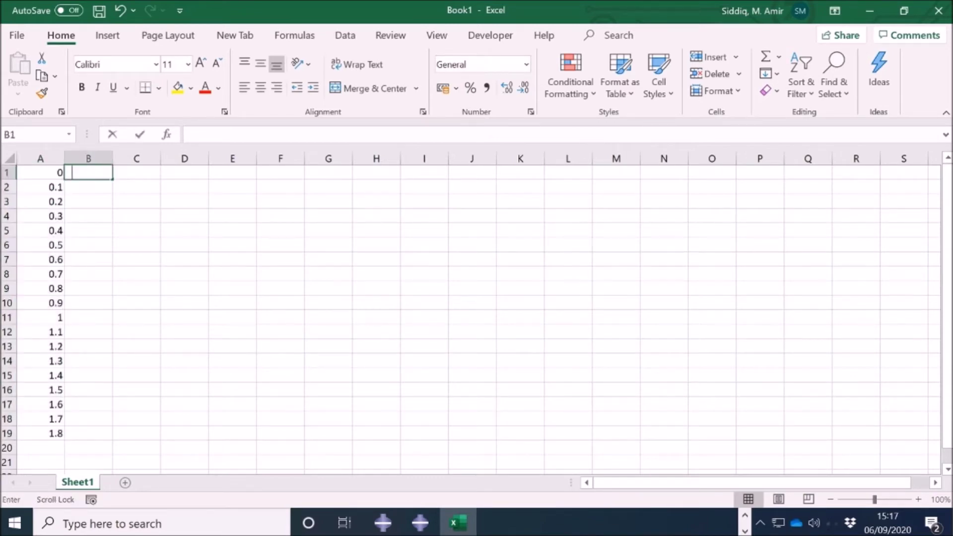
{"action": "type", "text": "=sin"}
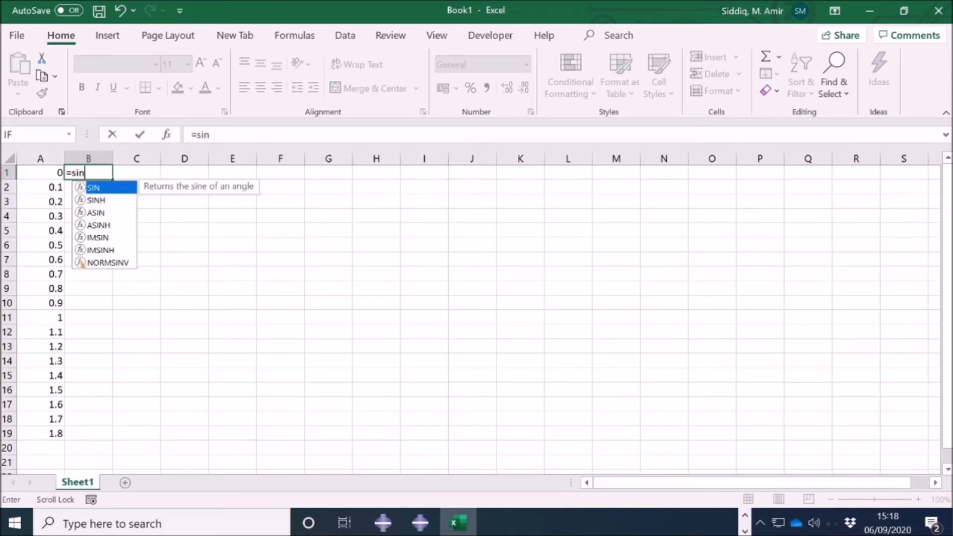
{"action": "type", "text": "("}
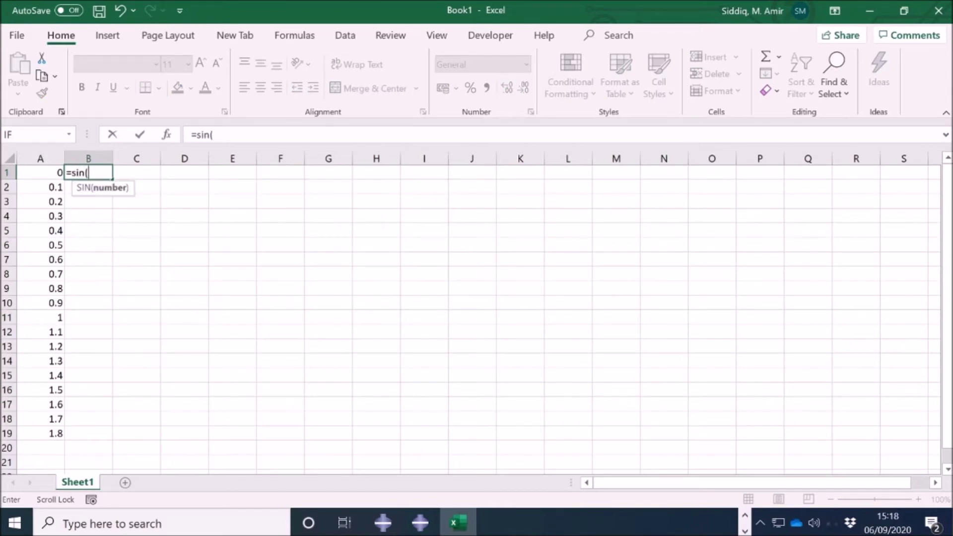
{"action": "left_click", "coordinate": [53, 174]}
{"action": "type", "text": ")"}
{"action": "key", "text": "Return"}
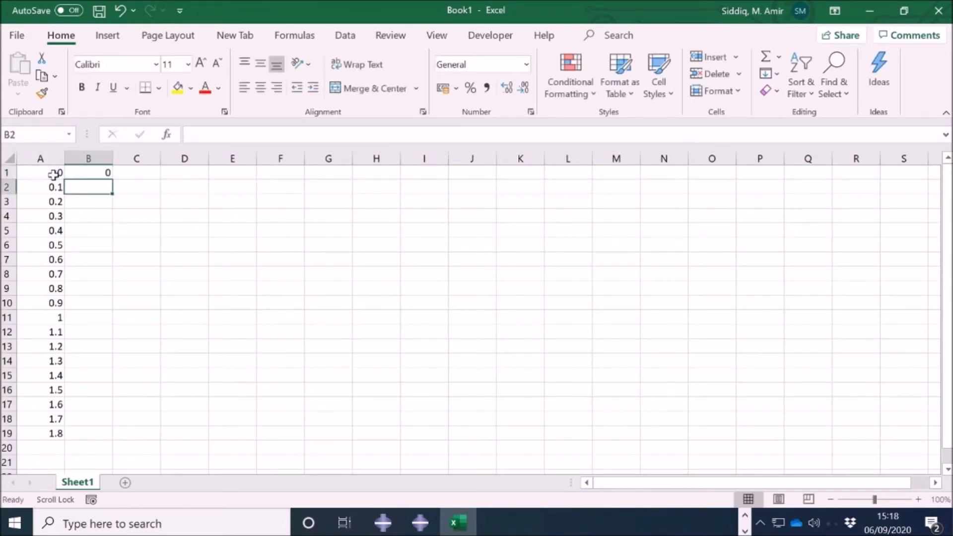
{"action": "left_click", "coordinate": [78, 172]}
{"action": "left_click_drag", "start_coordinate": [111, 180], "coordinate": [101, 440]}
- Extend the series in column A and the sine formulas in column B down to row 133
{"action": "scroll", "coordinate": [99, 293], "scroll_direction": "down", "scroll_amount": 4}
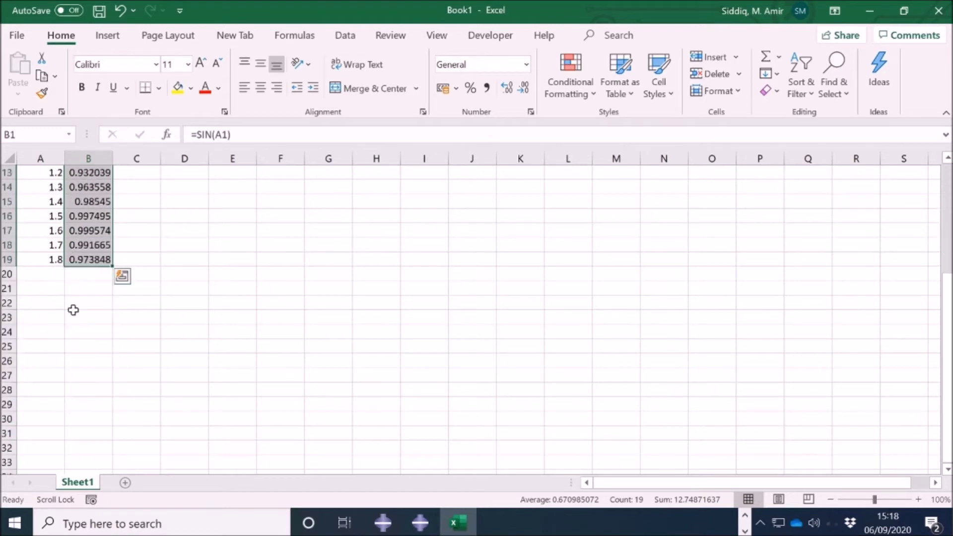
{"action": "left_click_drag", "start_coordinate": [38, 260], "coordinate": [112, 439]}
{"action": "scroll", "coordinate": [92, 310], "scroll_direction": "down", "scroll_amount": 2}
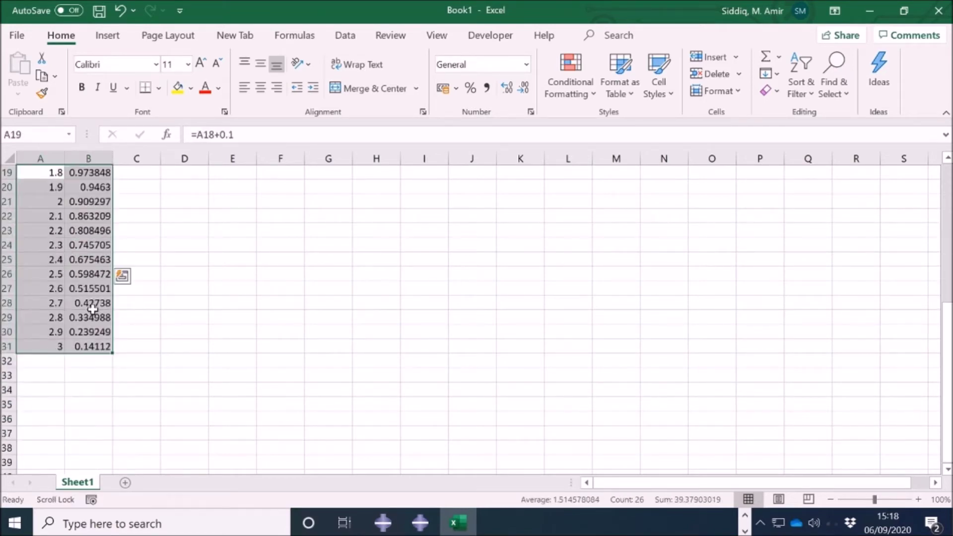
{"action": "scroll", "coordinate": [92, 310], "scroll_direction": "down", "scroll_amount": 2}
{"action": "left_click_drag", "start_coordinate": [48, 259], "coordinate": [115, 506]}
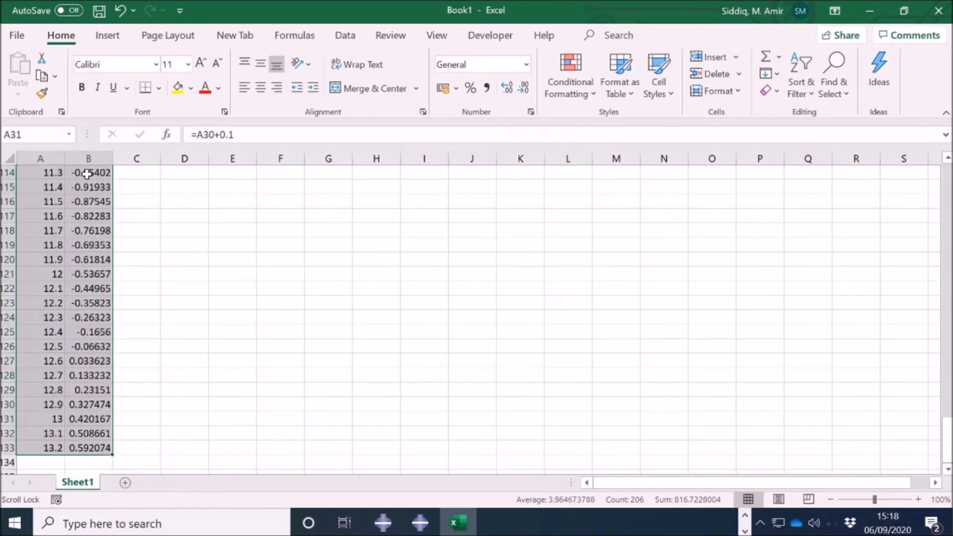
- Insert a scatter chart with straight lines and markers from the data in A1:B133
{"action": "scroll", "coordinate": [67, 328], "scroll_direction": "up", "scroll_amount": 20}
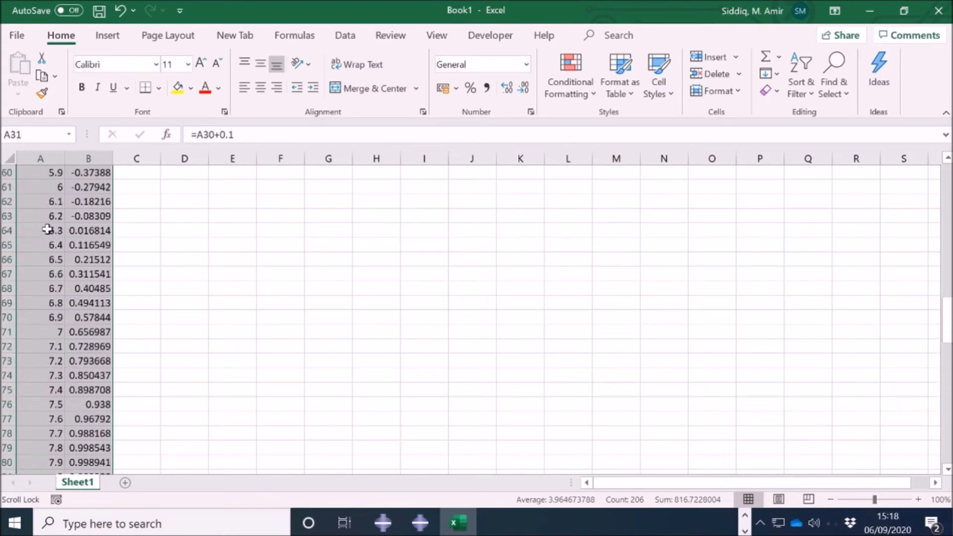
{"action": "scroll", "coordinate": [53, 229], "scroll_direction": "up", "scroll_amount": 12}
{"action": "left_click_drag", "start_coordinate": [55, 177], "coordinate": [79, 176]}
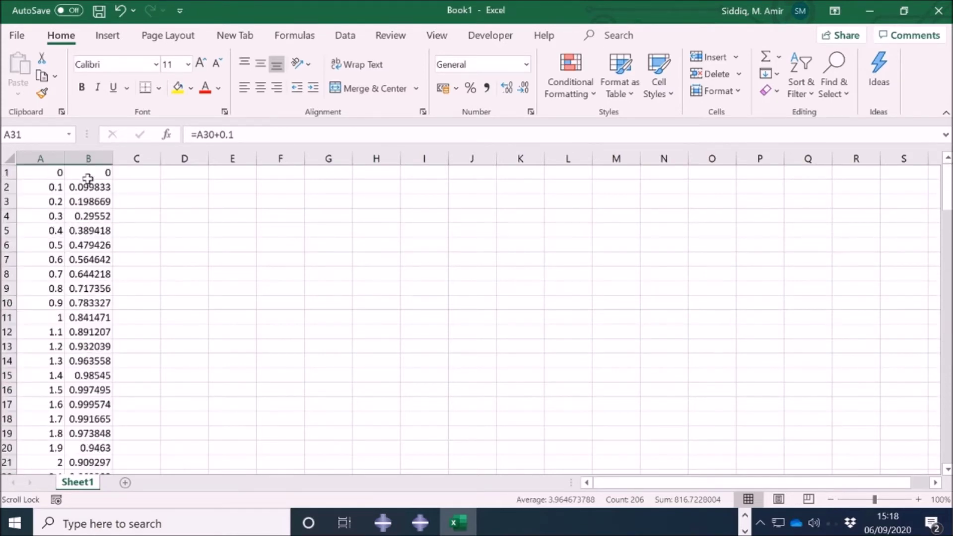
{"action": "left_click_drag", "start_coordinate": [91, 387], "coordinate": [86, 449]}
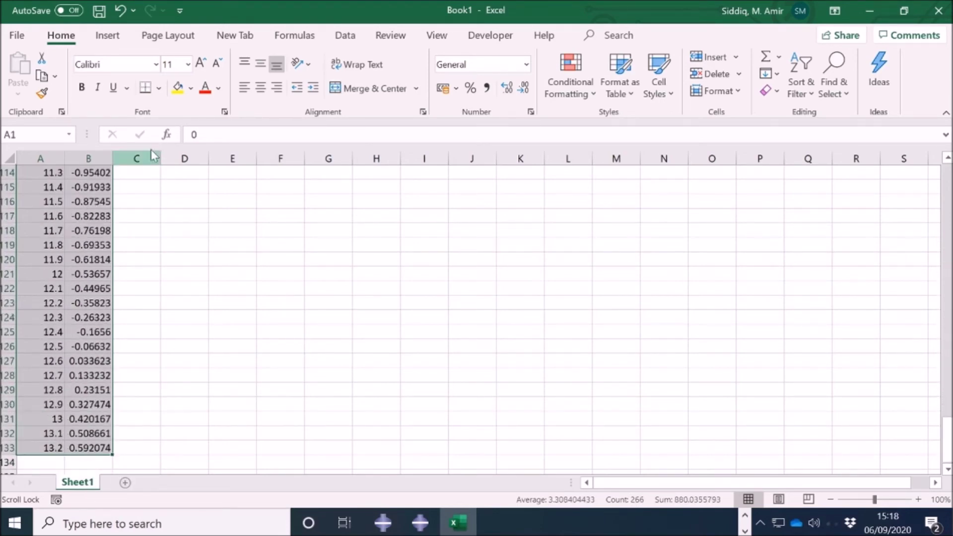
{"action": "left_click", "coordinate": [124, 39]}
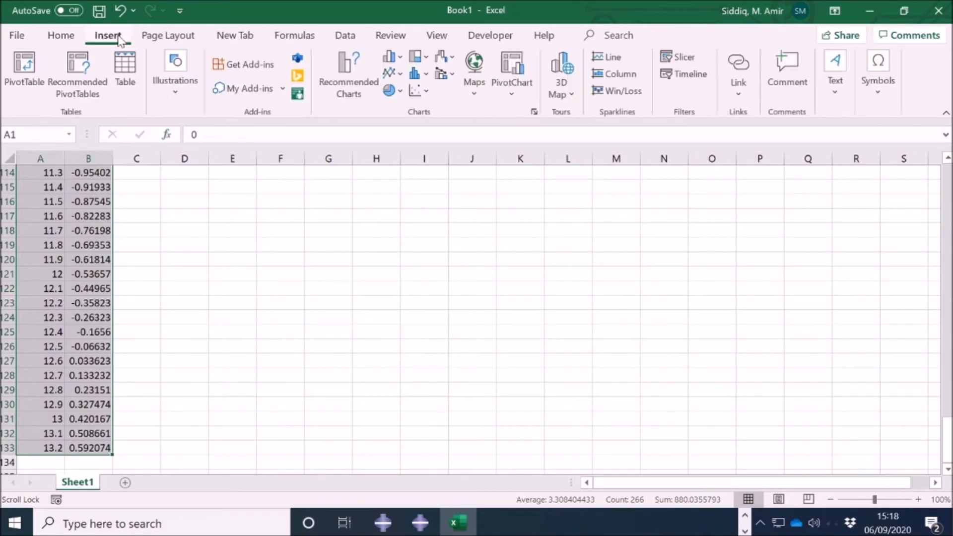
{"action": "left_click", "coordinate": [421, 93]}
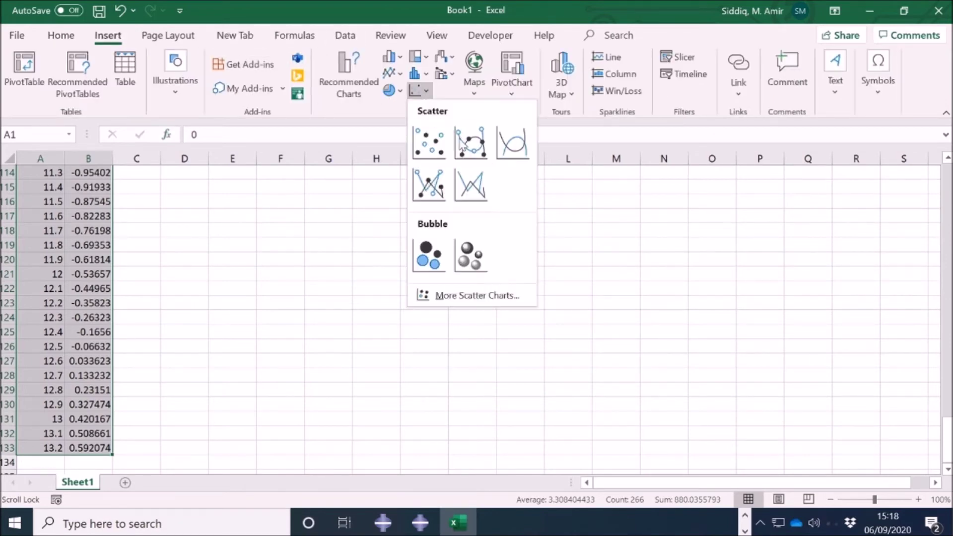
{"action": "left_click", "coordinate": [429, 191]}
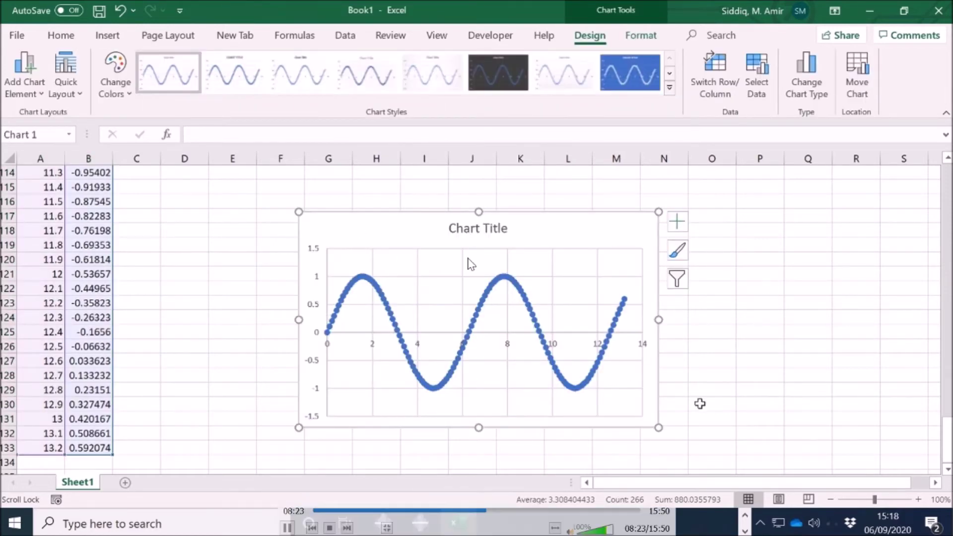
{"action": "key", "text": "space"}
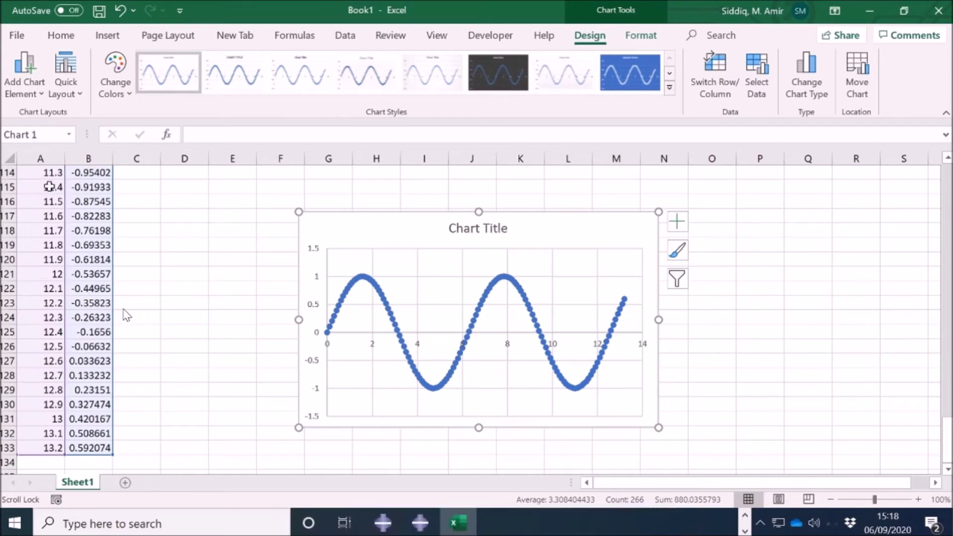
- Copy the time and sine values in A1:B133
{"action": "scroll", "coordinate": [134, 221], "scroll_direction": "up", "scroll_amount": 3}
{"action": "scroll", "coordinate": [149, 223], "scroll_direction": "down", "scroll_amount": 2}
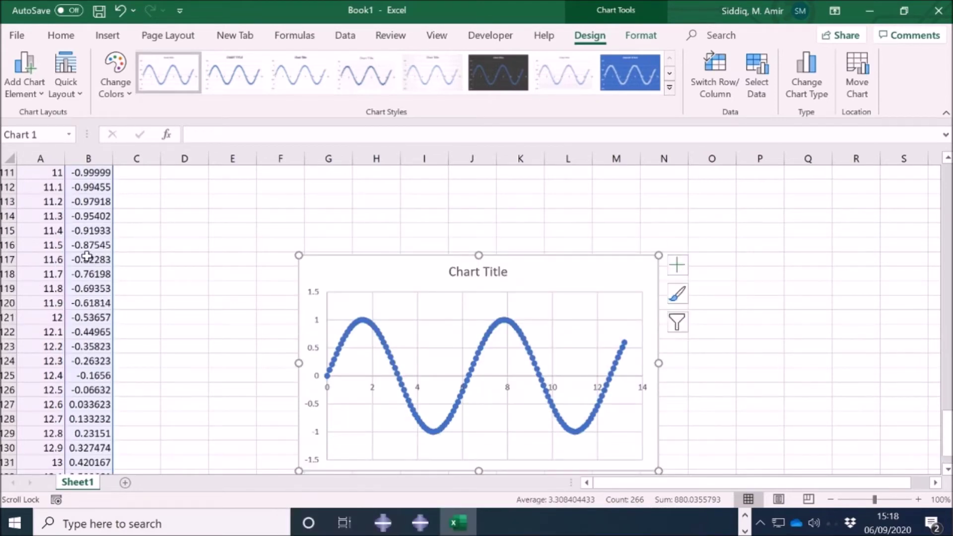
{"action": "left_click", "coordinate": [56, 244]}
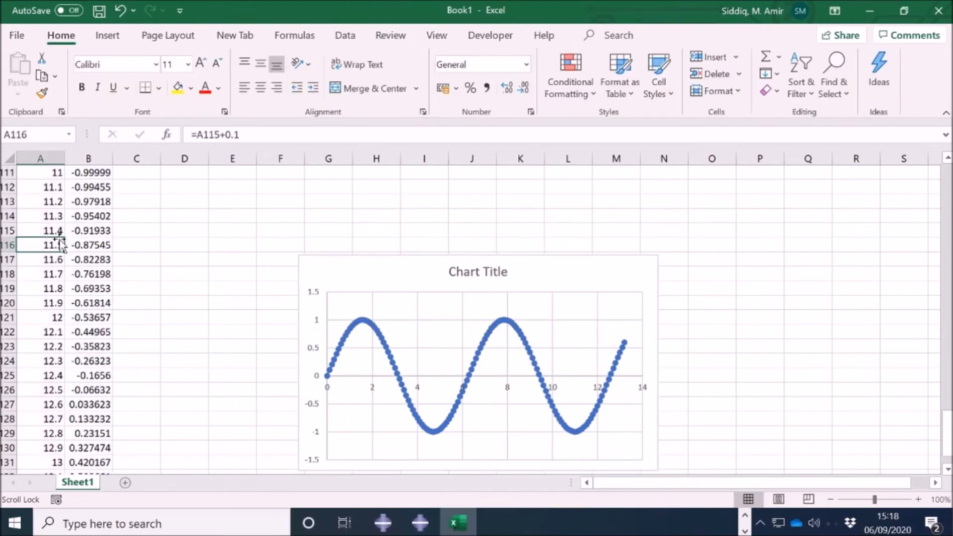
{"action": "scroll", "coordinate": [56, 191], "scroll_direction": "up", "scroll_amount": 20}
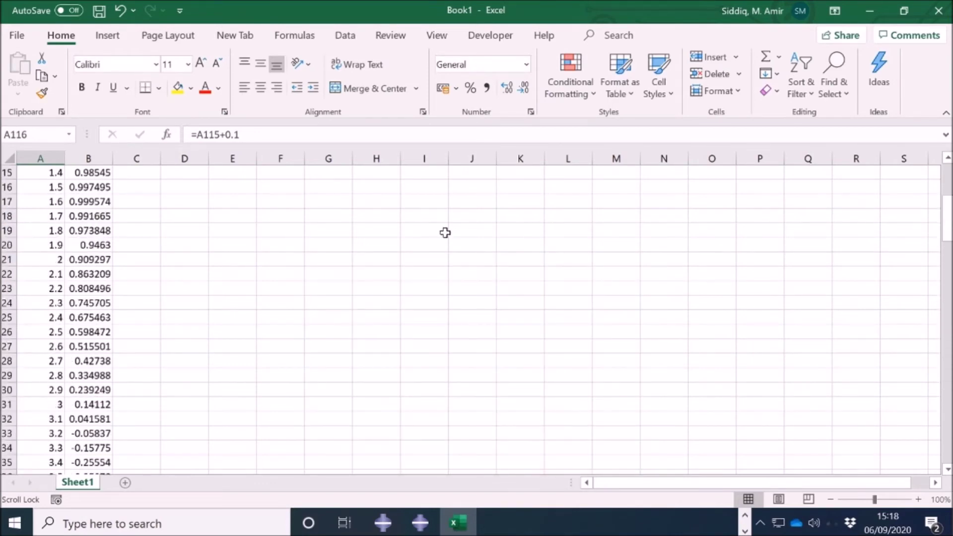
{"action": "left_click_drag", "start_coordinate": [947, 251], "coordinate": [947, 439]}
{"action": "scroll", "coordinate": [140, 353], "scroll_direction": "down", "scroll_amount": 2}
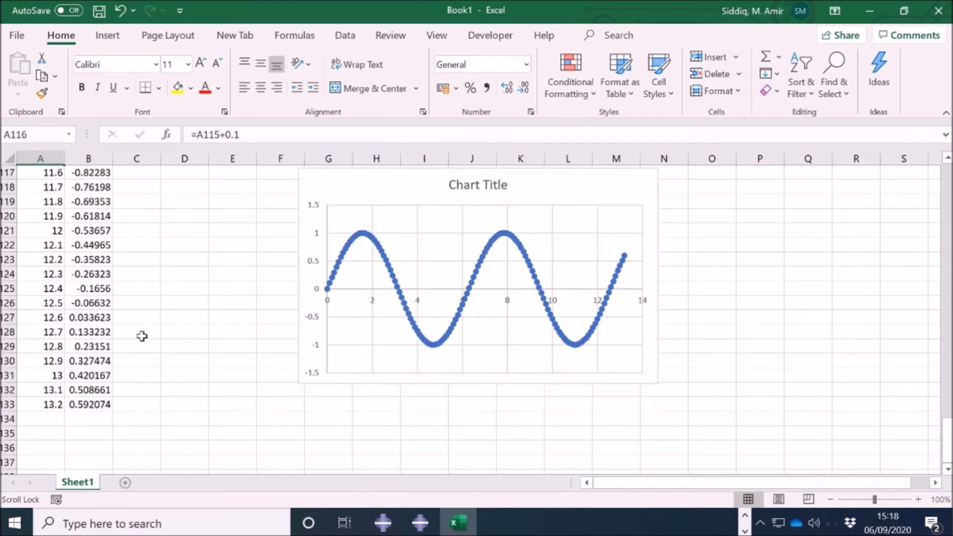
{"action": "left_click_drag", "start_coordinate": [51, 363], "coordinate": [68, 2]}
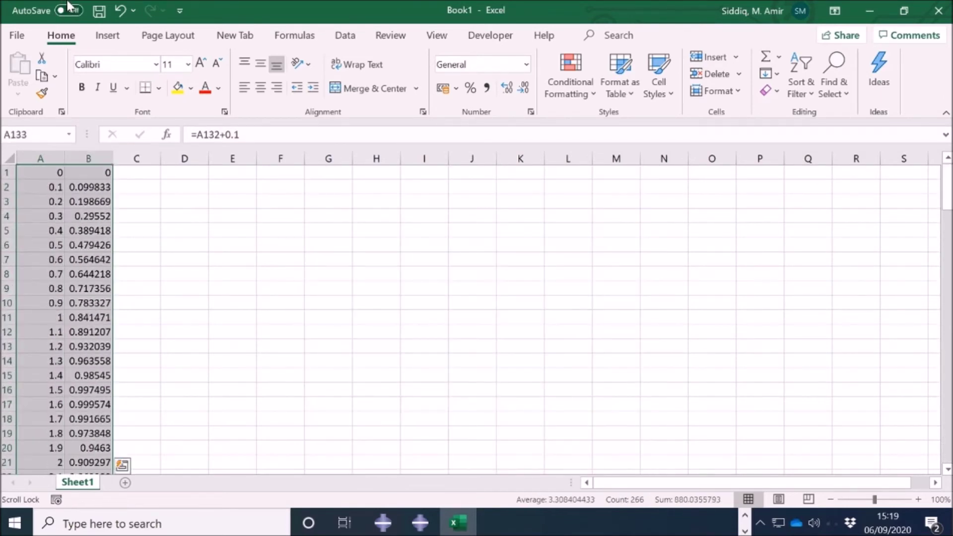
{"action": "key", "text": "ctrl+c"}
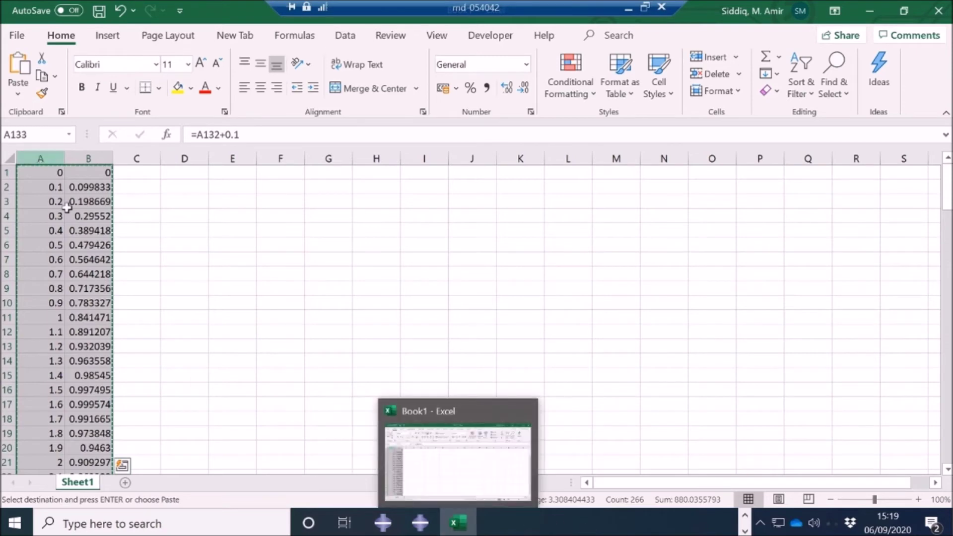
- Switch to Abaqus/CAE, create the tabular amplitude Amp-1, and paste the copied time and sine values into its amplitude data
{"action": "left_click", "coordinate": [458, 461]}
{"action": "left_click", "coordinate": [422, 522]}
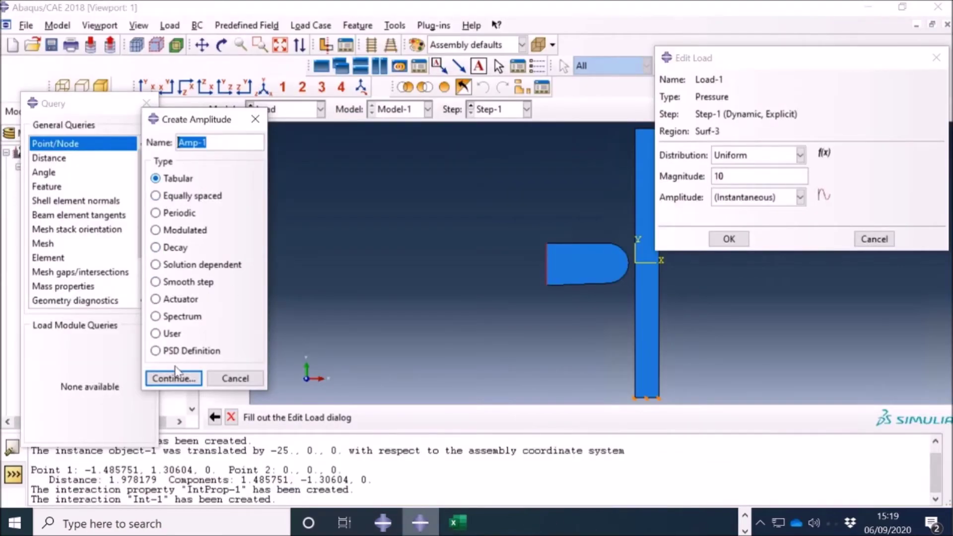
{"action": "left_click", "coordinate": [180, 379]}
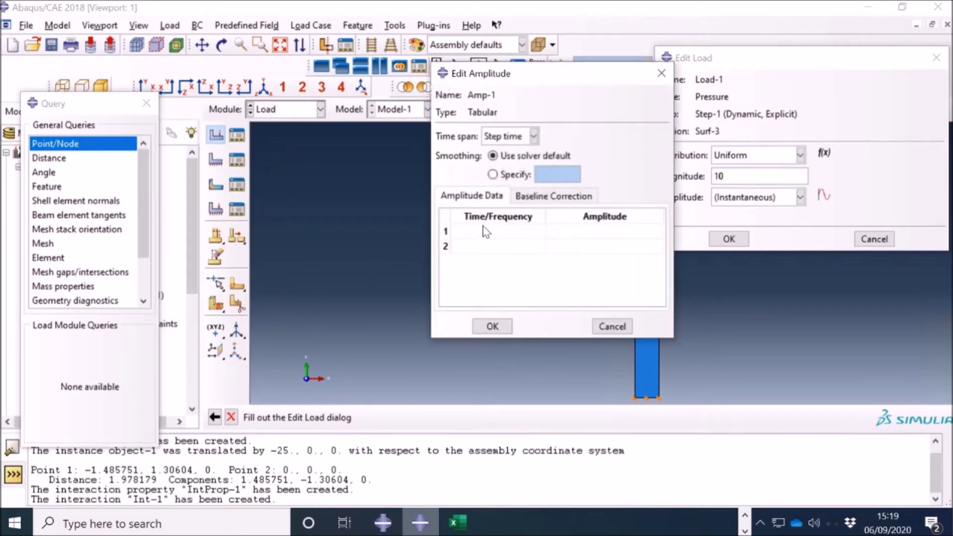
{"action": "left_click", "coordinate": [452, 231]}
{"action": "key", "text": "ctrl+v"}
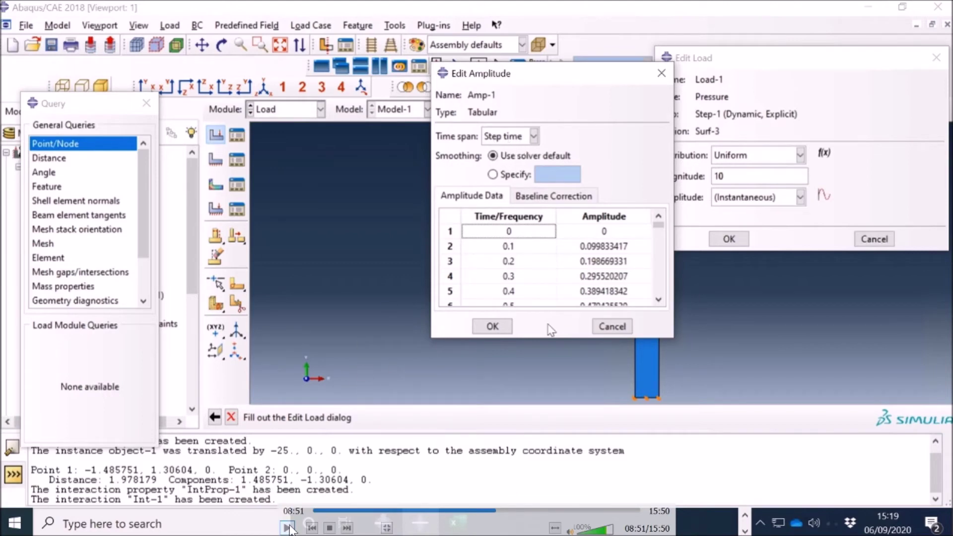
{"action": "left_click", "coordinate": [288, 528]}
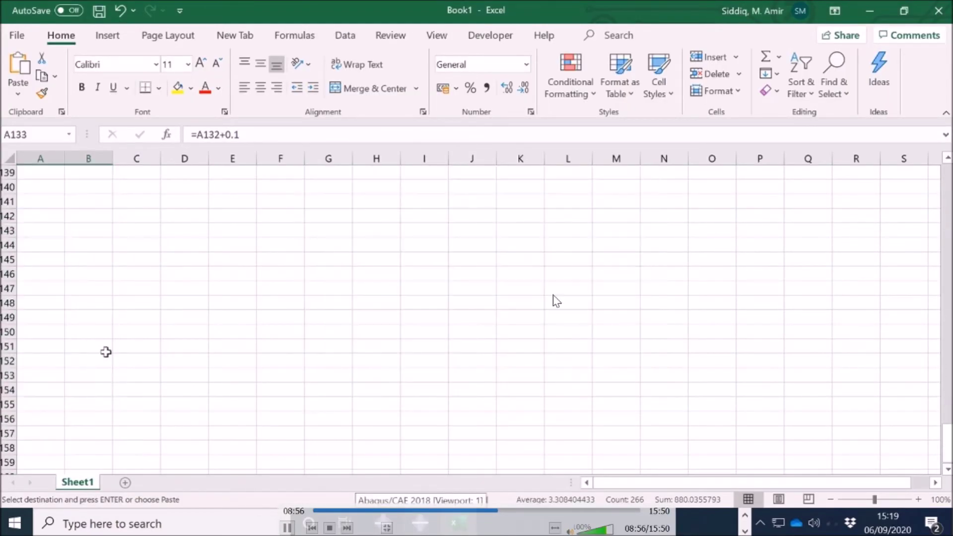
{"action": "left_click", "coordinate": [287, 527]}
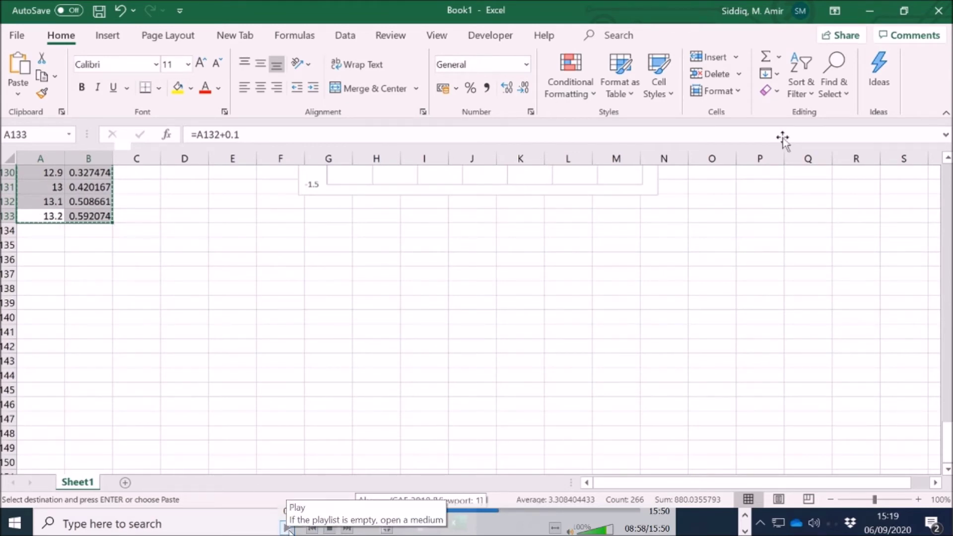
{"action": "left_click", "coordinate": [287, 528]}
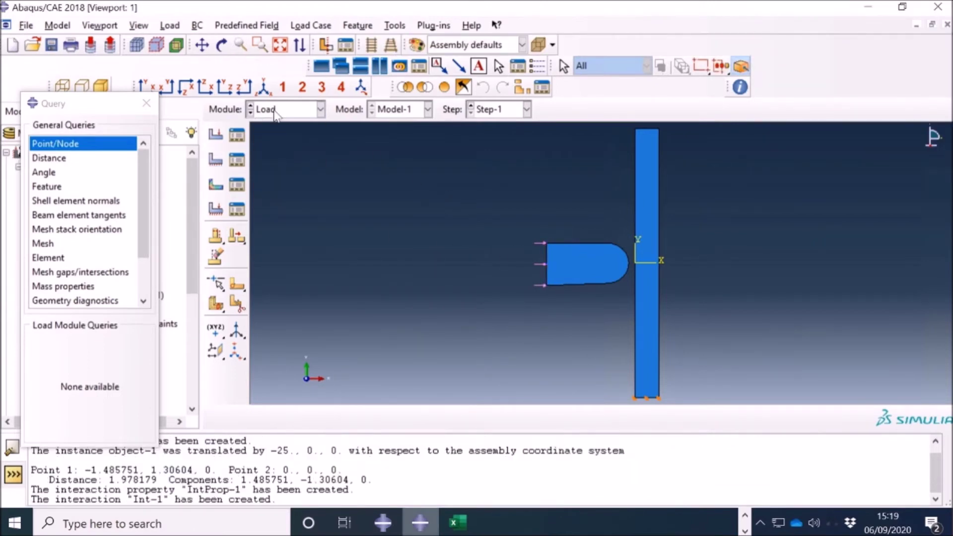
- In the Step module, set the time period of Step-1 to 13
{"action": "left_click", "coordinate": [276, 110]}
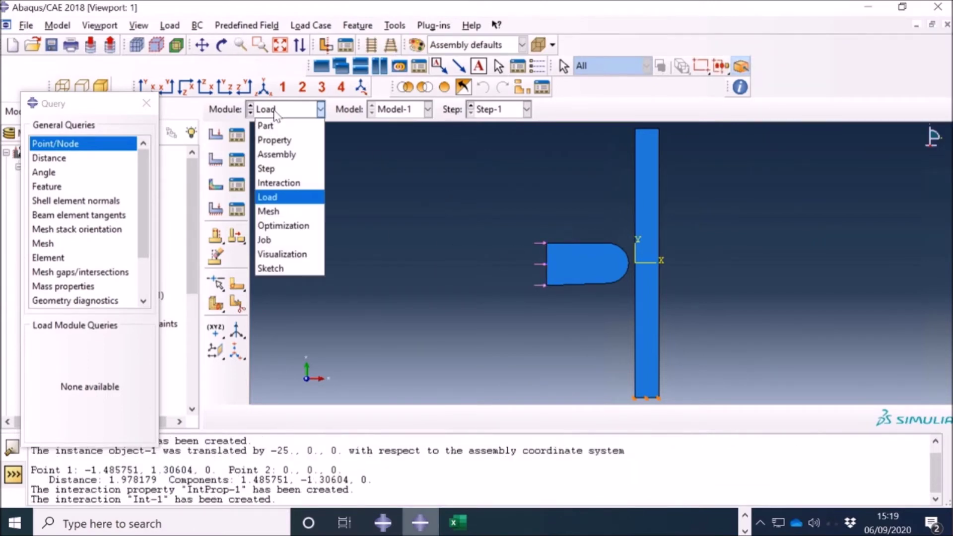
{"action": "left_click", "coordinate": [276, 169]}
{"action": "left_click", "coordinate": [234, 137]}
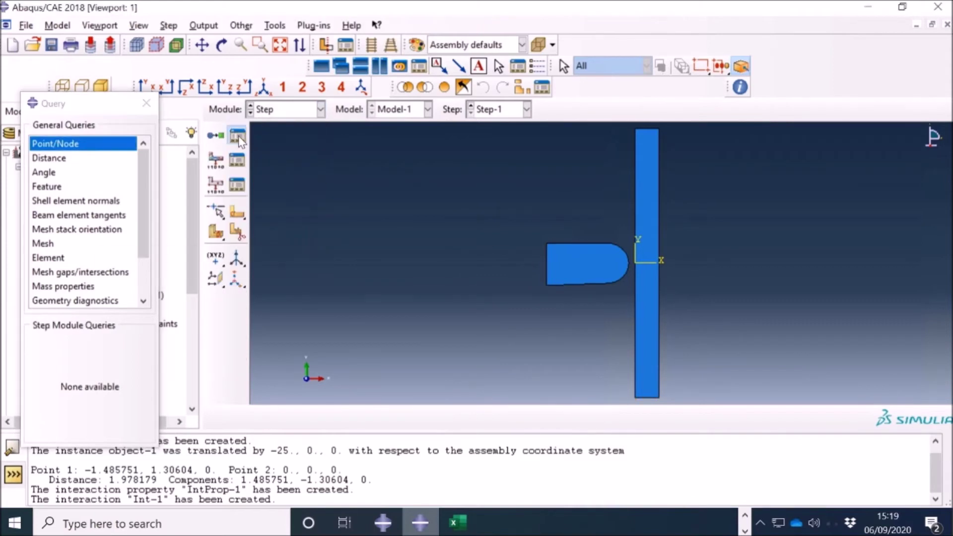
{"action": "left_click", "coordinate": [279, 319]}
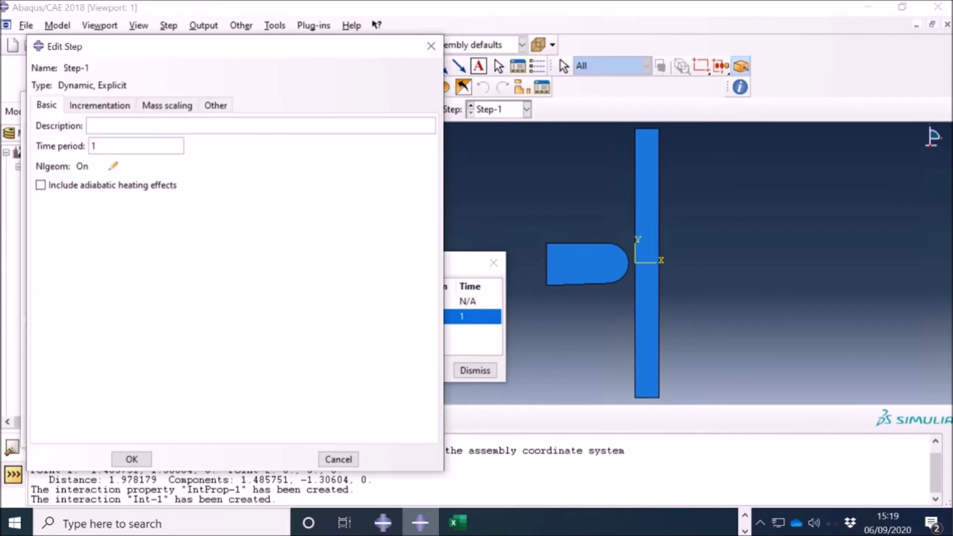
{"action": "left_click", "coordinate": [132, 459]}
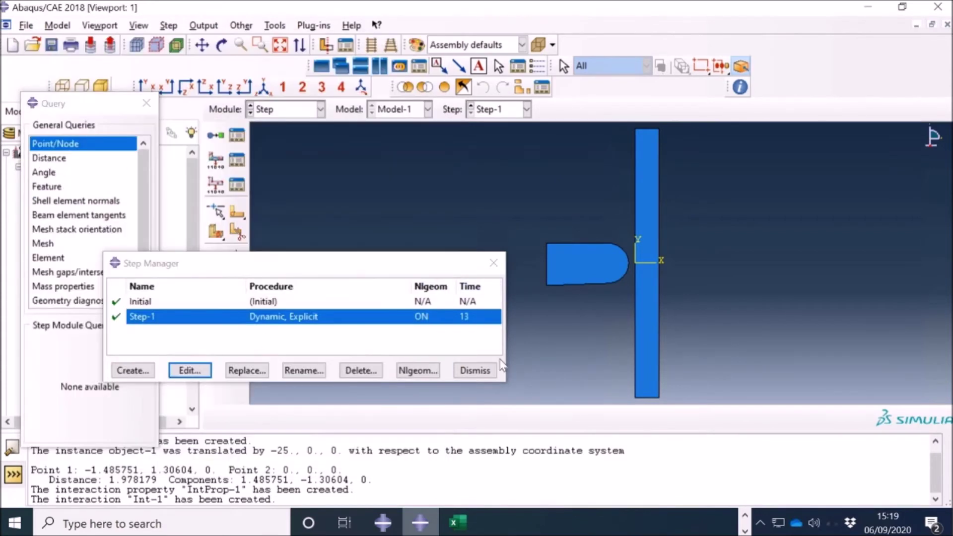
{"action": "left_click", "coordinate": [474, 370]}
- In the Mesh module, seed the wall part Part-1 with an approximate global size of 1 and mesh it
{"action": "left_click", "coordinate": [288, 115]}
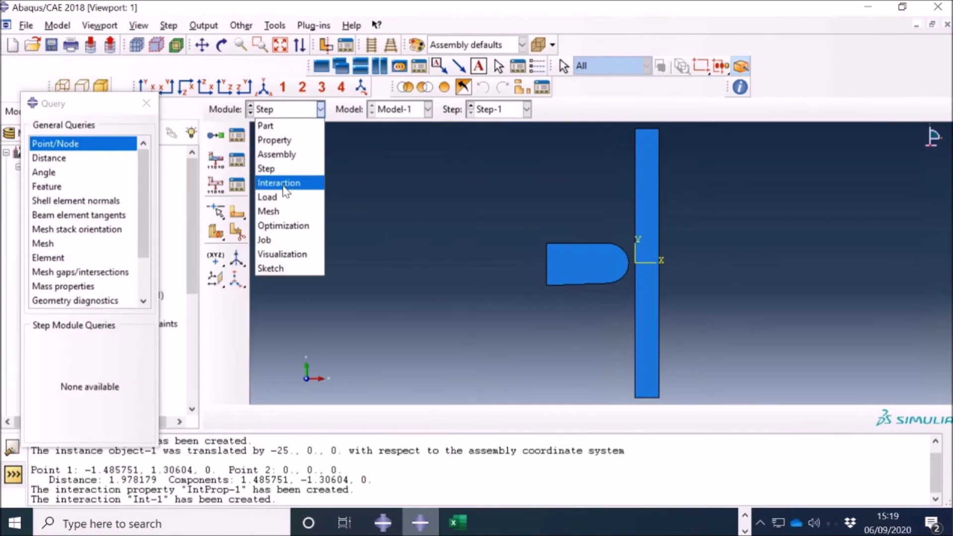
{"action": "left_click", "coordinate": [285, 212]}
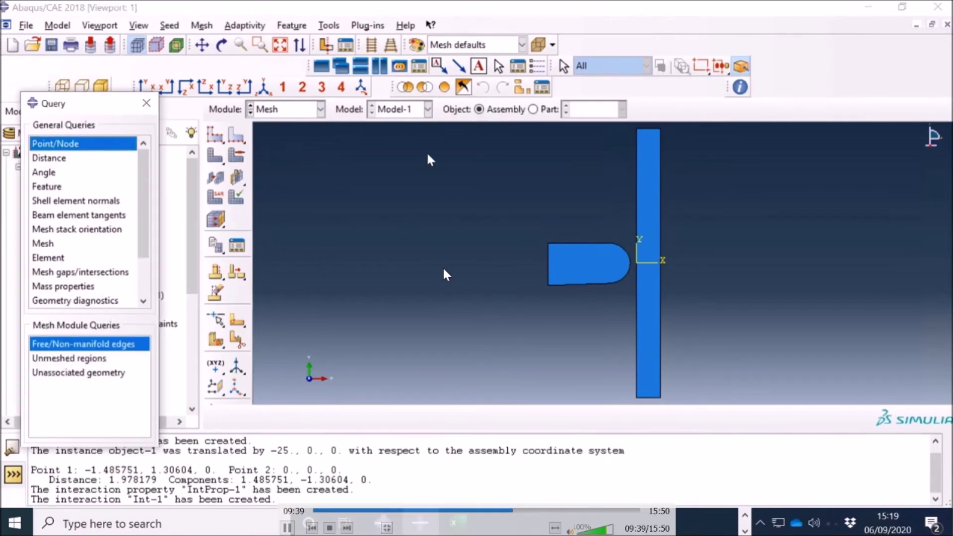
{"action": "left_click", "coordinate": [544, 112]}
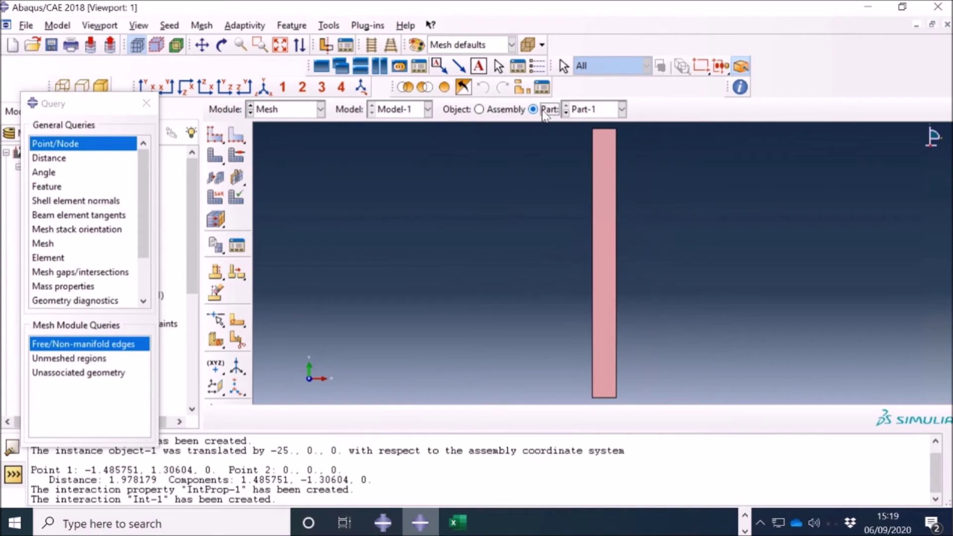
{"action": "left_click", "coordinate": [215, 134]}
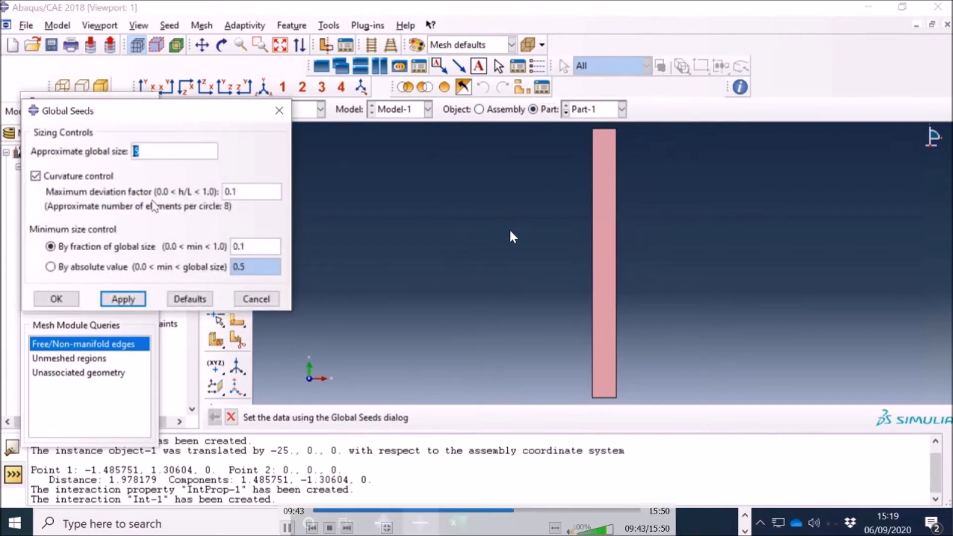
{"action": "type", "text": "1"}
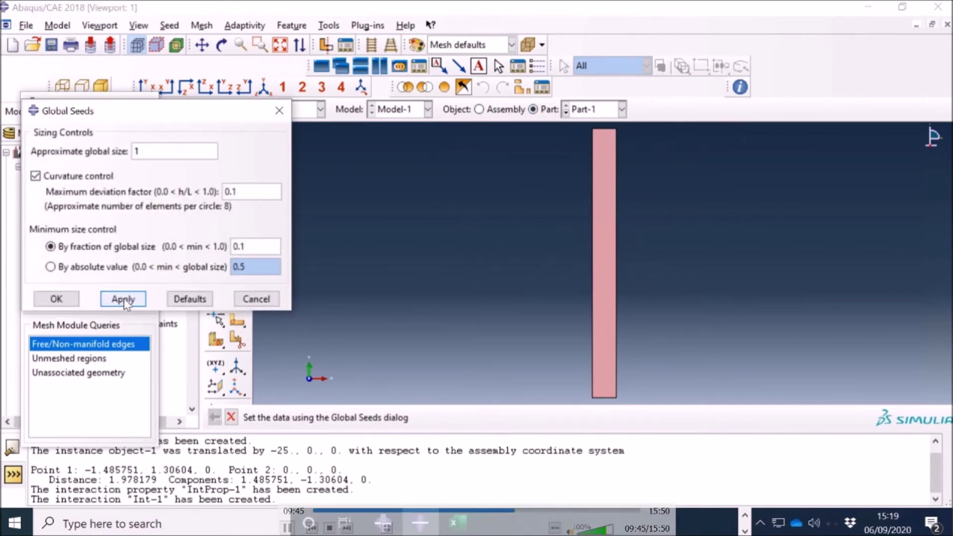
{"action": "left_click", "coordinate": [125, 306]}
{"action": "left_click", "coordinate": [56, 300]}
{"action": "left_click", "coordinate": [224, 151]}
{"action": "left_click", "coordinate": [342, 421]}
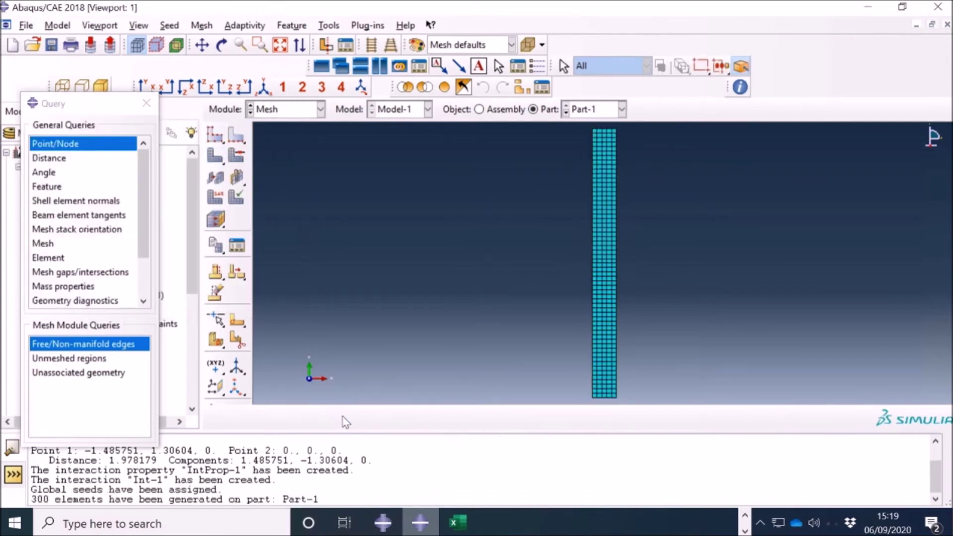
- Seed the round-nosed part "object" with an approximate global size of 1 and mesh it
{"action": "left_click", "coordinate": [584, 109]}
{"action": "left_click", "coordinate": [578, 139]}
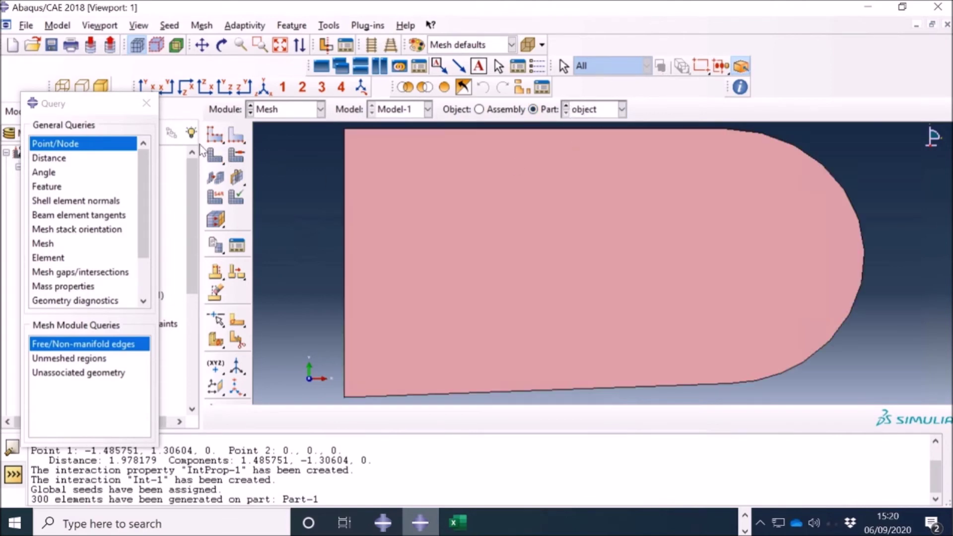
{"action": "left_click", "coordinate": [215, 134]}
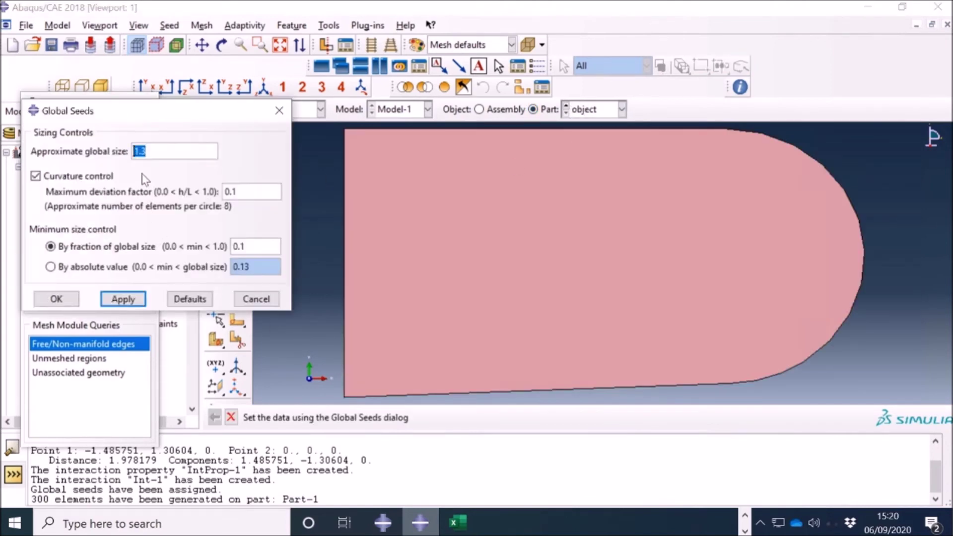
{"action": "type", "text": "1"}
{"action": "left_click", "coordinate": [58, 299]}
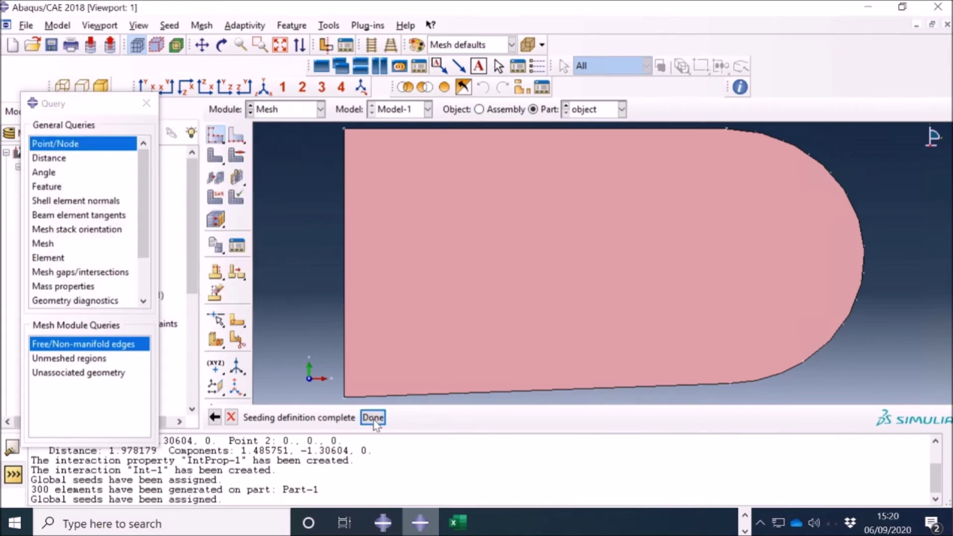
{"action": "left_click", "coordinate": [365, 417]}
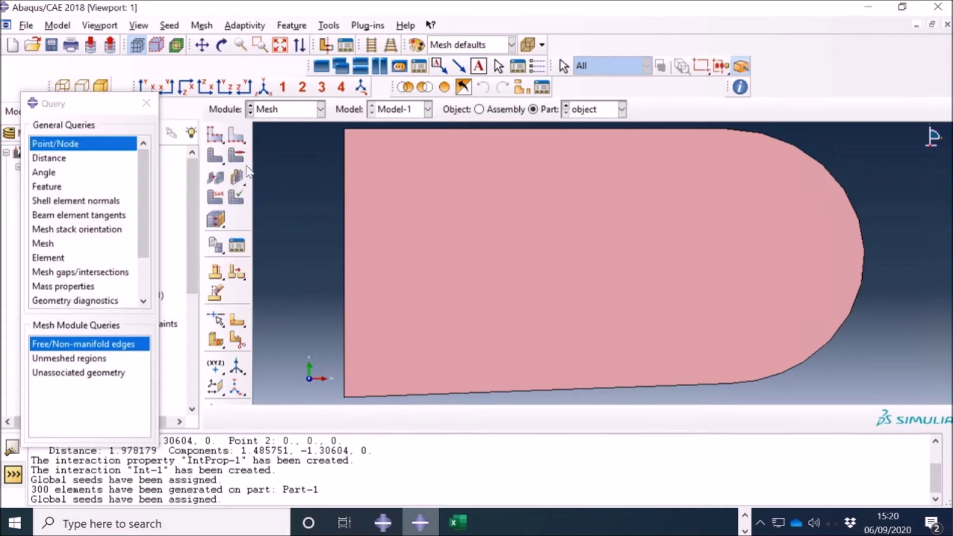
{"action": "left_click", "coordinate": [214, 158]}
{"action": "left_click", "coordinate": [343, 419]}
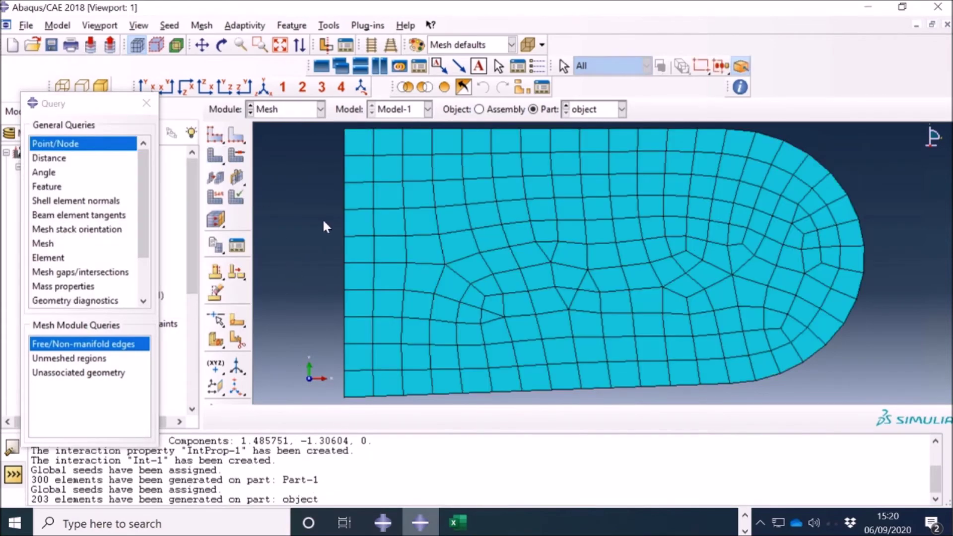
- Check the global seed settings of the part "object" and display the meshed assembly
{"action": "left_click", "coordinate": [208, 138]}
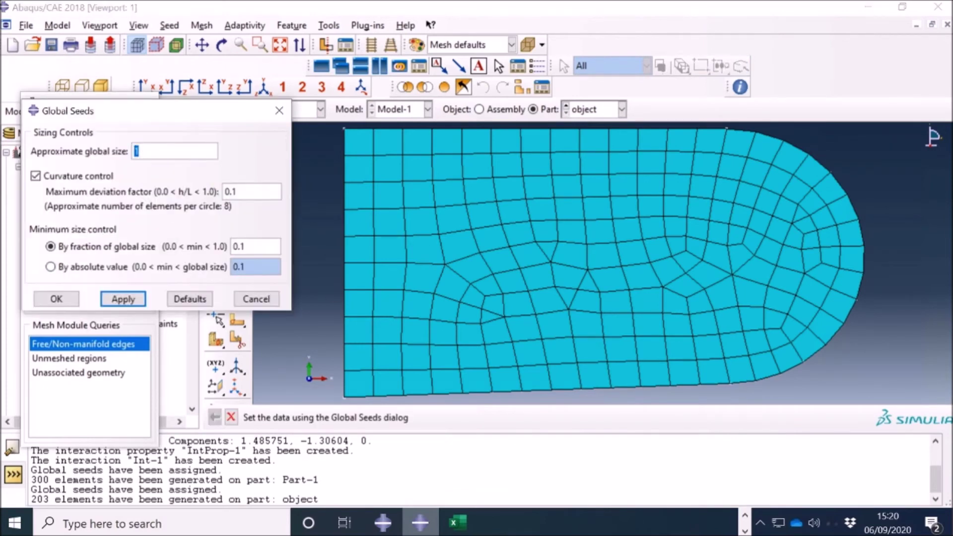
{"action": "left_click", "coordinate": [73, 298]}
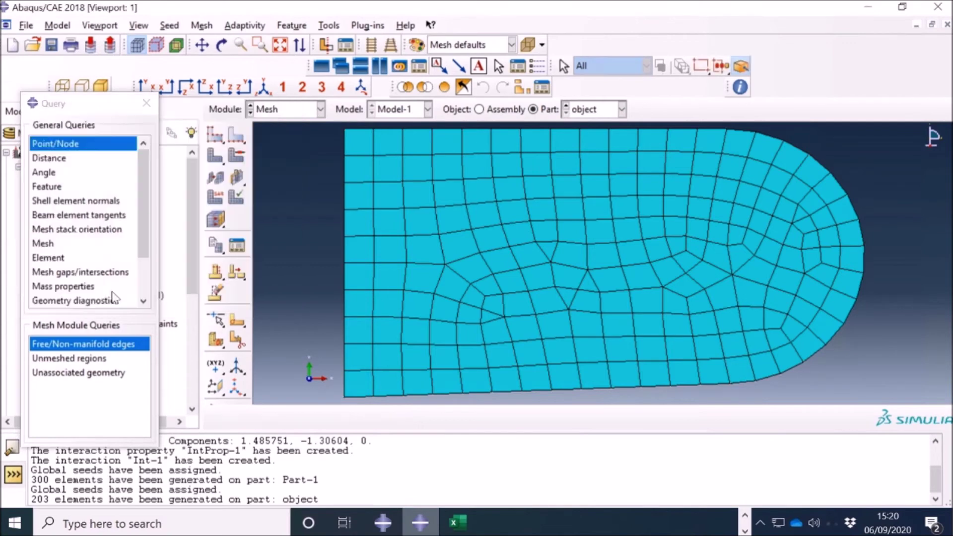
{"action": "left_click", "coordinate": [491, 109]}
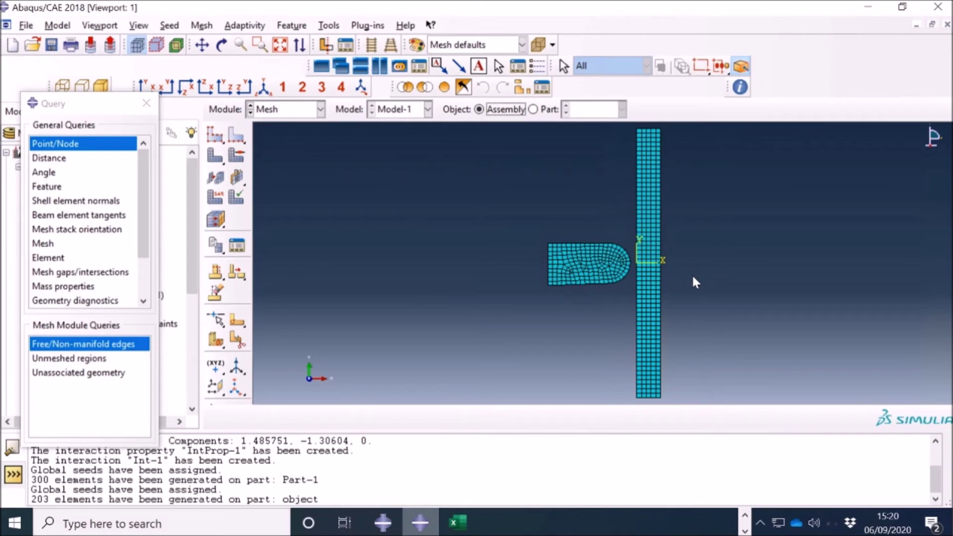
- In the Job module, create a full-analysis job named 2D_Impact_Repeated from Model-1
{"action": "left_click", "coordinate": [303, 113]}
{"action": "left_click", "coordinate": [286, 239]}
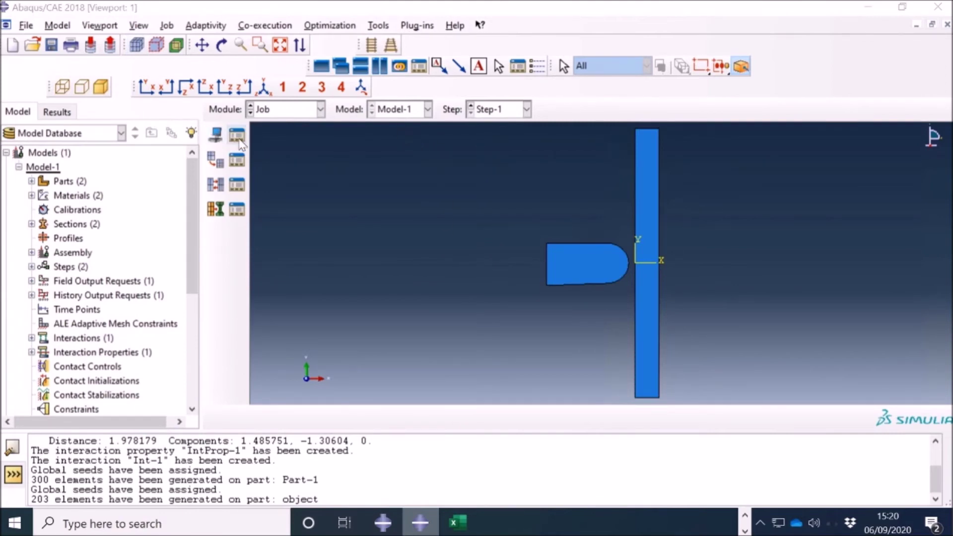
{"action": "left_click", "coordinate": [237, 135]}
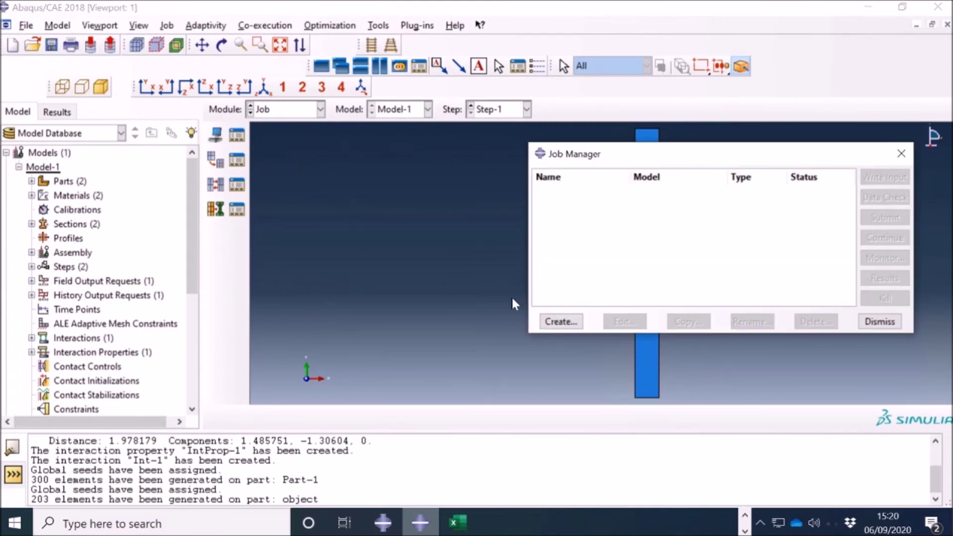
{"action": "left_click", "coordinate": [562, 322]}
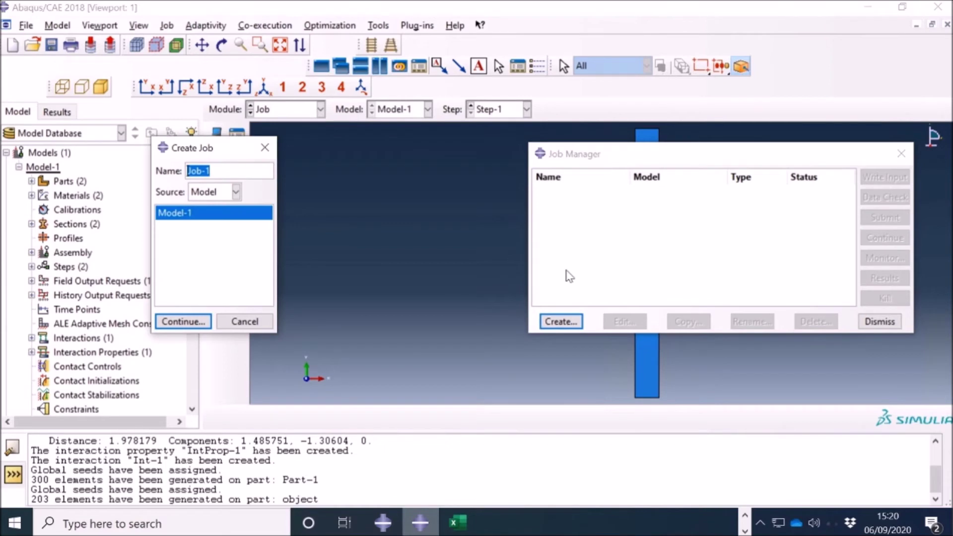
{"action": "type", "text": "2D_Impact_Repeated"}
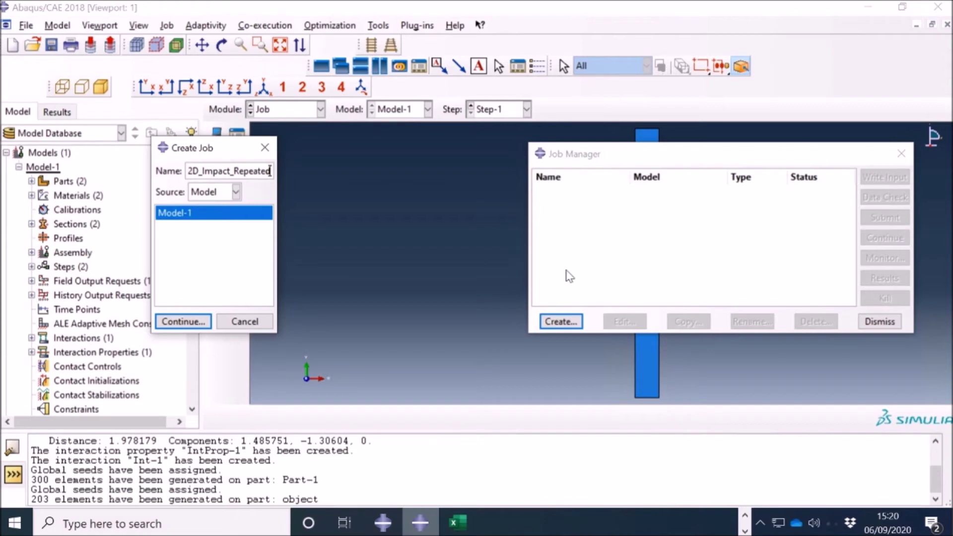
{"action": "key", "text": "Return"}
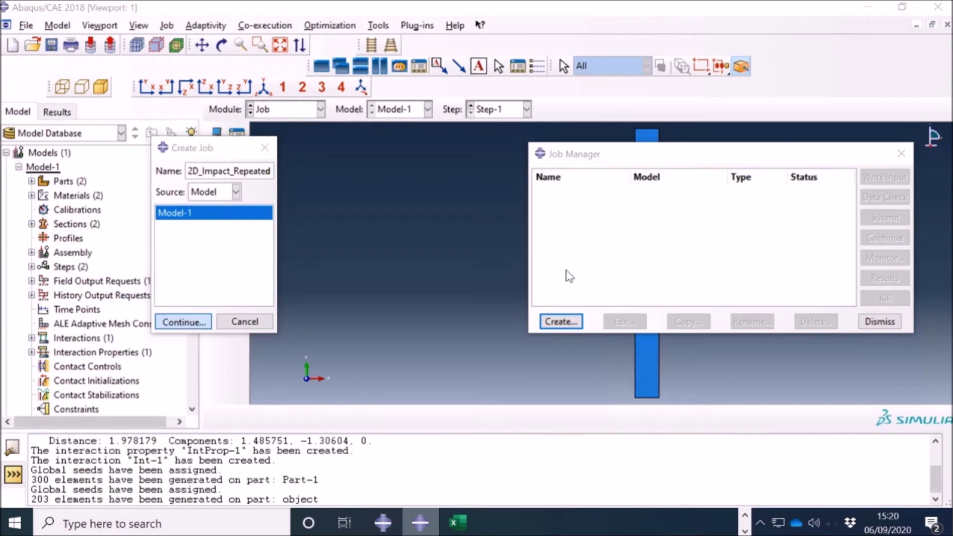
{"action": "left_click", "coordinate": [684, 288]}
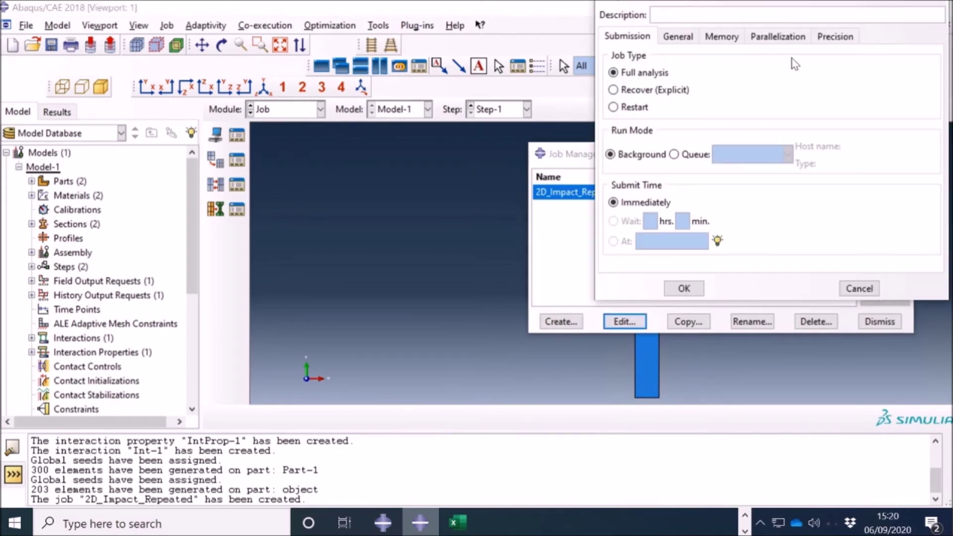
- Set the job's Abaqus/Explicit precision to Double - analysis + packager and its nodal output precision to Full
{"action": "left_click", "coordinate": [834, 36]}
{"action": "left_click", "coordinate": [789, 59]}
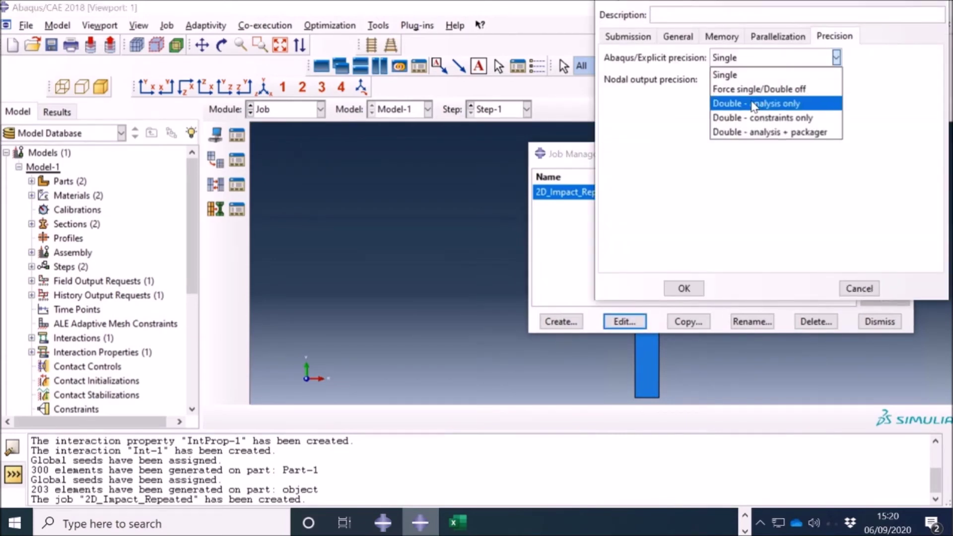
{"action": "left_click", "coordinate": [755, 132]}
{"action": "left_click", "coordinate": [731, 82]}
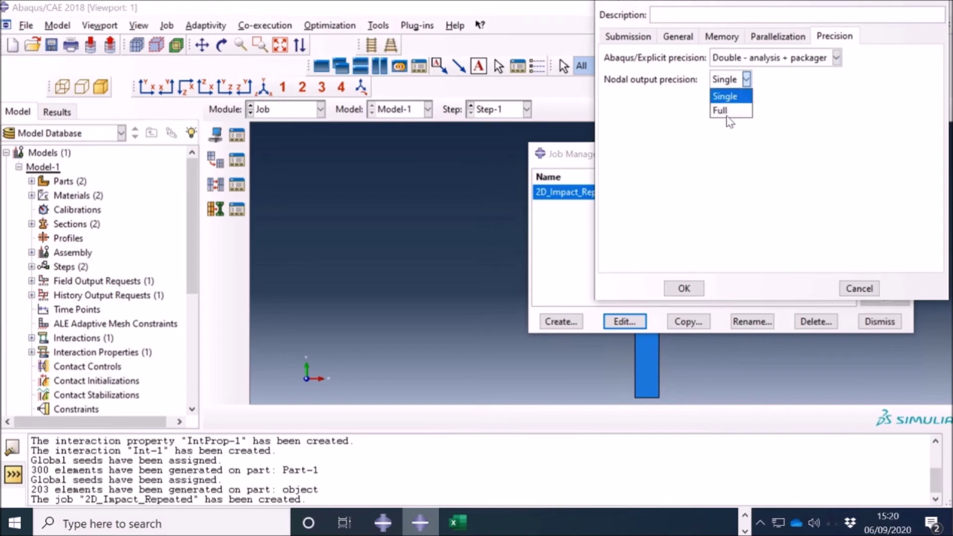
{"action": "left_click", "coordinate": [729, 114]}
{"action": "left_click", "coordinate": [683, 289]}
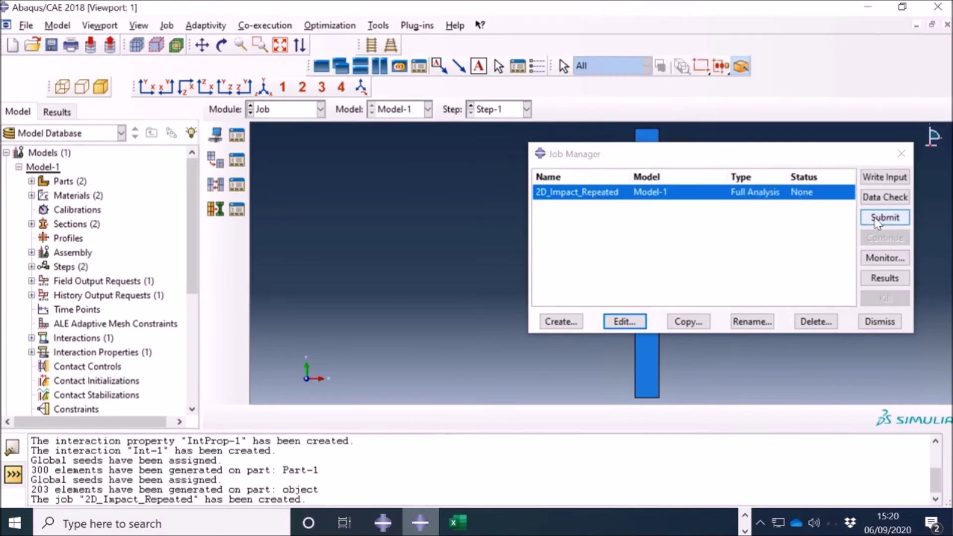
- Submit the job 2D_Impact_Repeated, check its monitor, and open its results in the Visualization module
{"action": "left_click", "coordinate": [875, 218]}
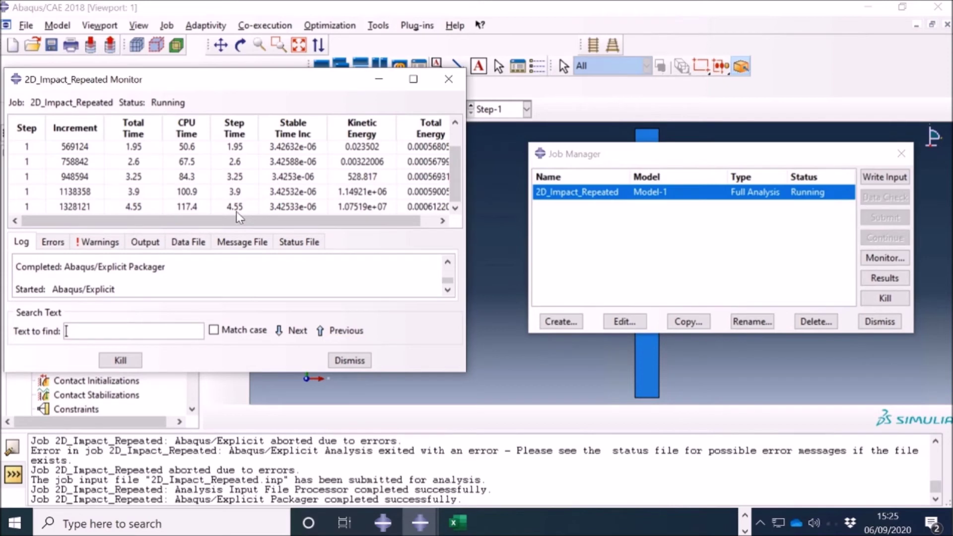
{"action": "left_click", "coordinate": [350, 360]}
{"action": "left_click", "coordinate": [879, 321]}
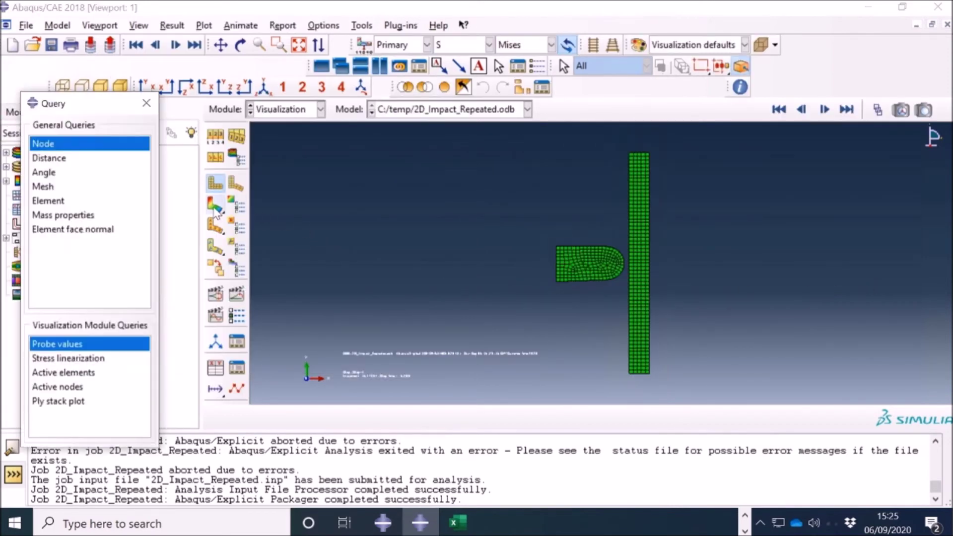
- Plot the Mises stress contours on the deformed shape and step forward and back through the result frames to examine the impact
{"action": "left_click", "coordinate": [216, 206]}
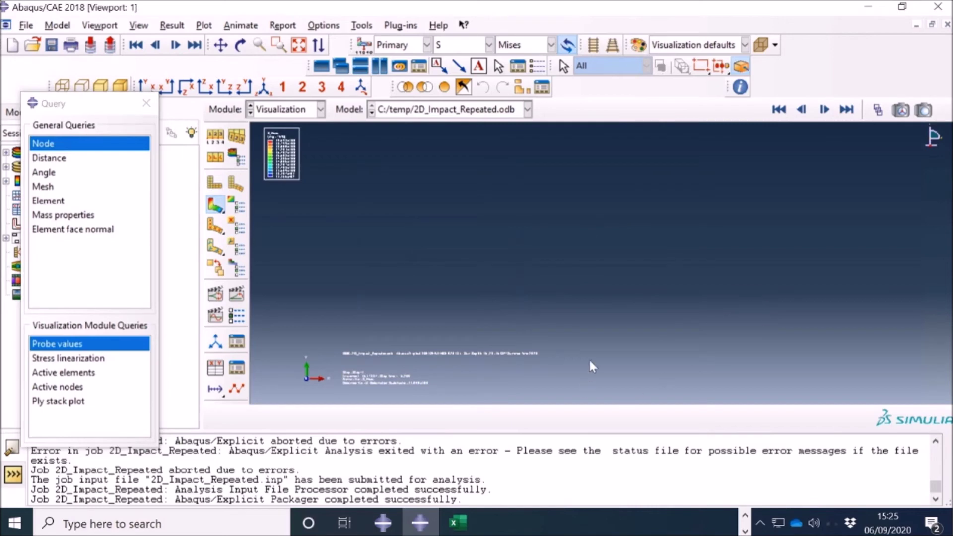
{"action": "left_click", "coordinate": [783, 113]}
{"action": "left_click", "coordinate": [825, 111]}
{"action": "left_click", "coordinate": [825, 111]}
{"action": "left_click", "coordinate": [825, 111]}
{"action": "left_click", "coordinate": [825, 111]}
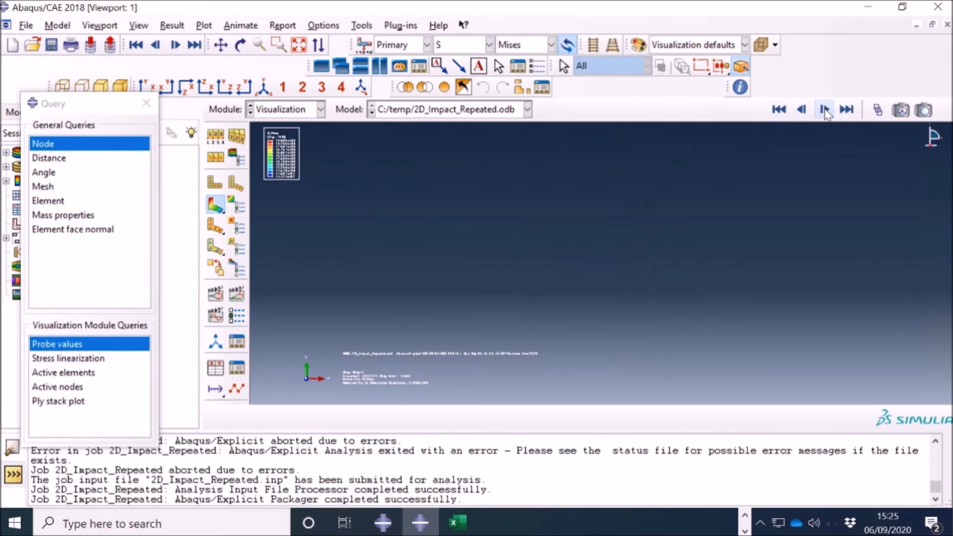
{"action": "left_click", "coordinate": [802, 111]}
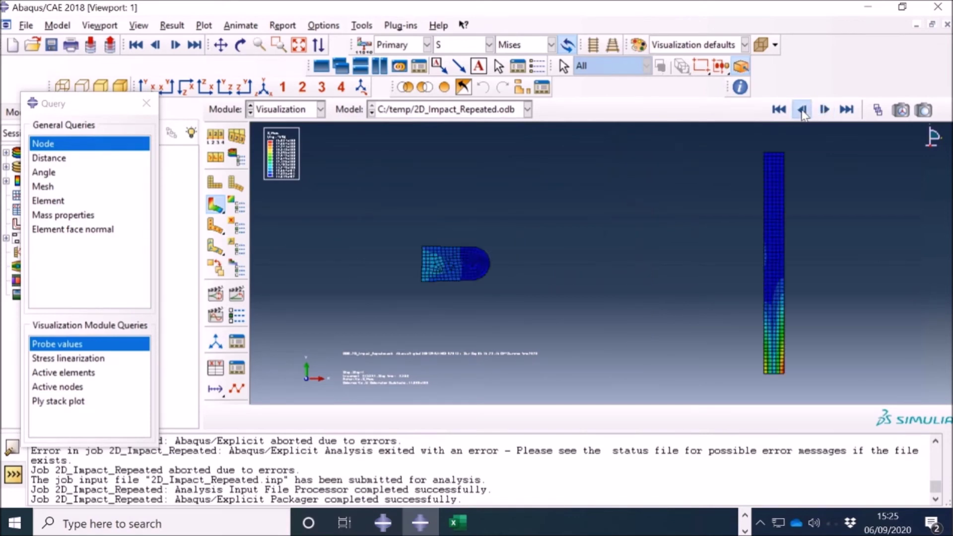
{"action": "left_click", "coordinate": [802, 111]}
{"action": "left_click", "coordinate": [801, 112]}
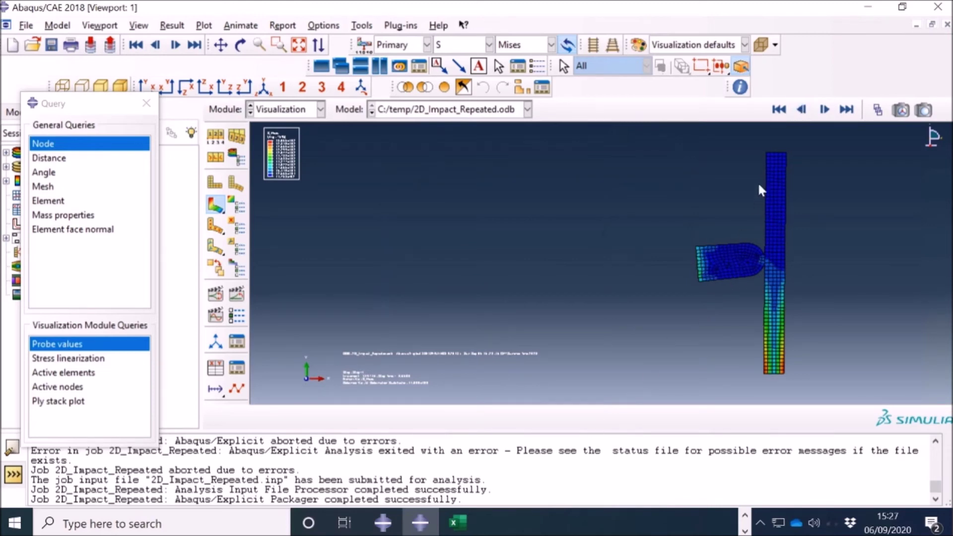
- Inspect the last available result frame, return to the first frame, and step forward through the object's motion again
{"action": "left_click", "coordinate": [845, 110]}
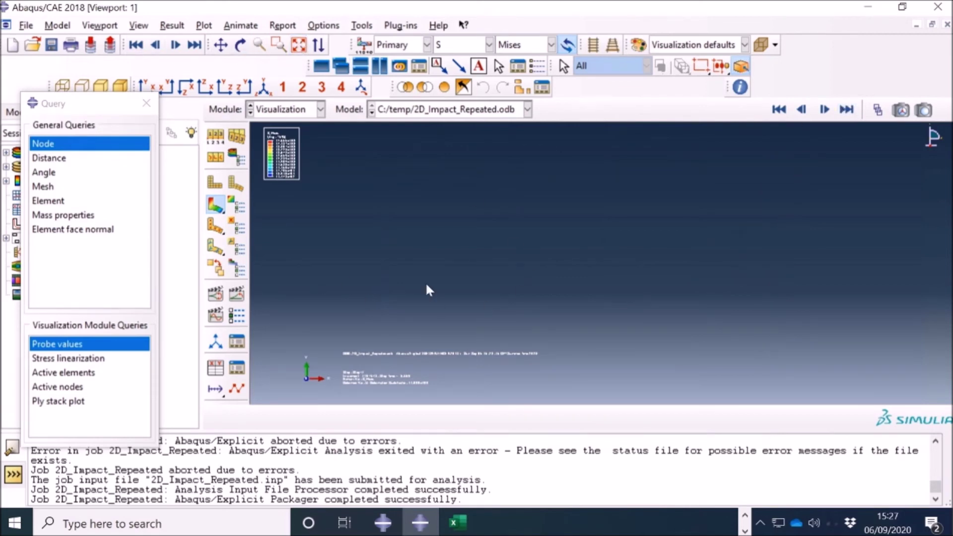
{"action": "left_click", "coordinate": [846, 111]}
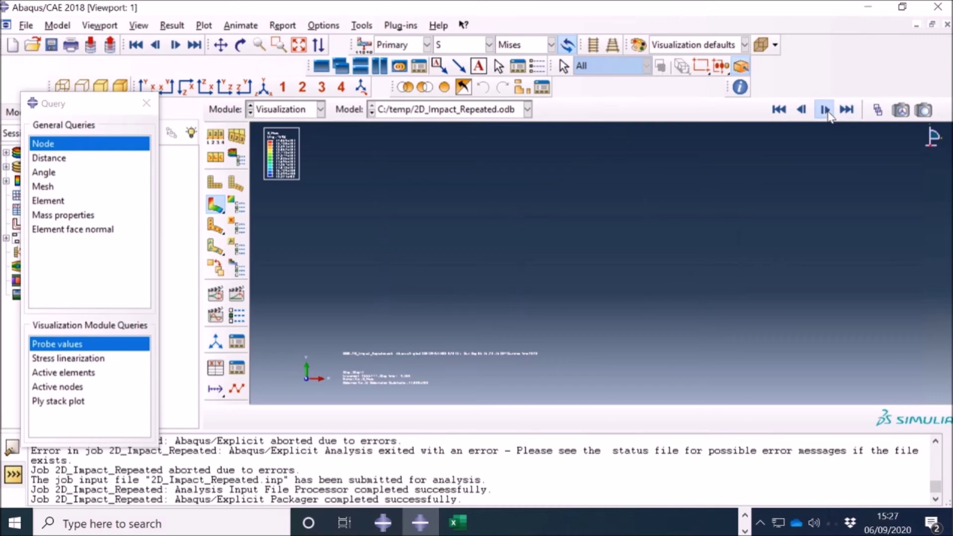
{"action": "left_click", "coordinate": [779, 111]}
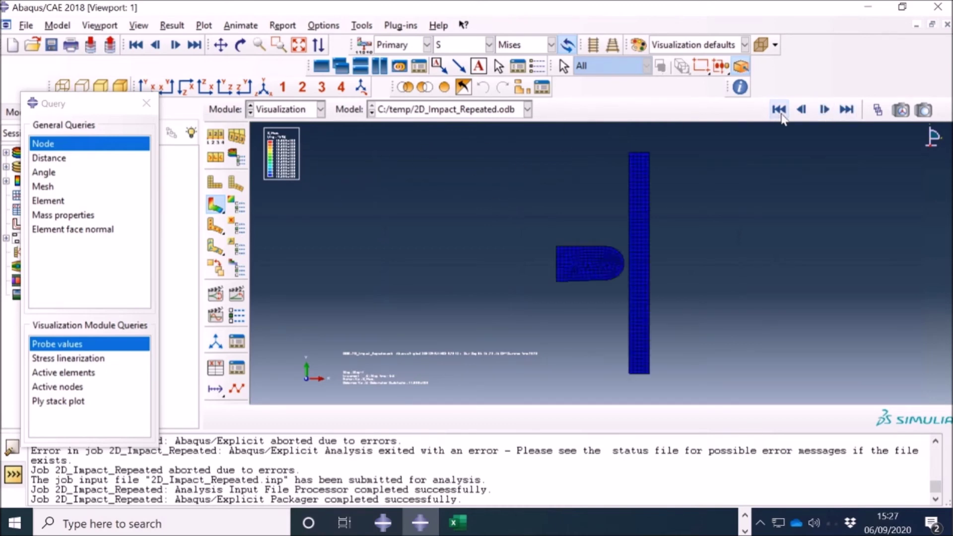
{"action": "left_click", "coordinate": [823, 111]}
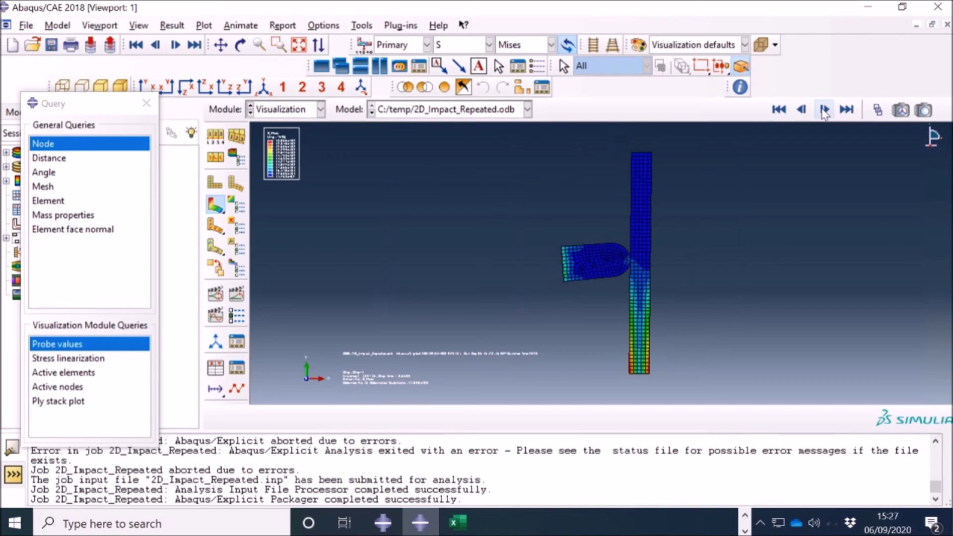
{"action": "left_click", "coordinate": [824, 111]}
{"action": "left_click", "coordinate": [824, 111]}
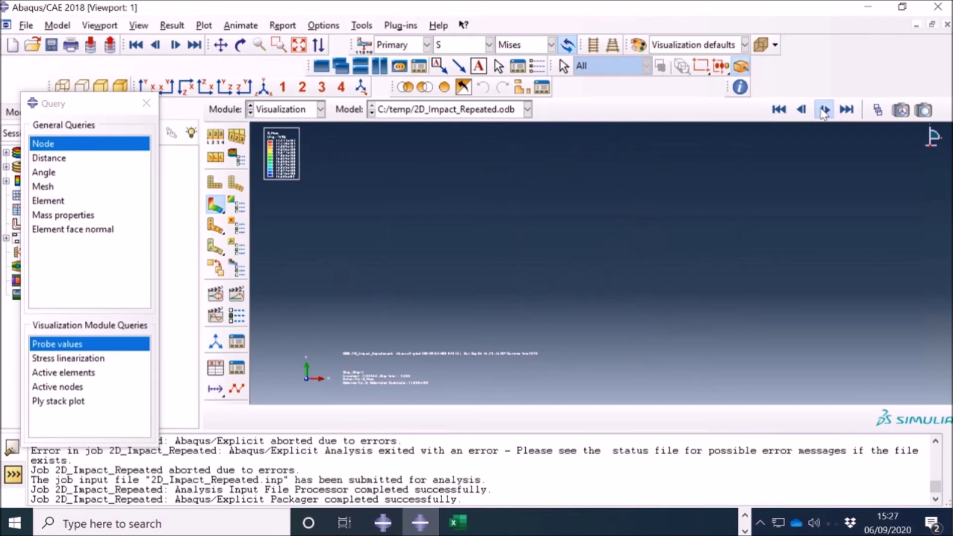
- Return to the Job module and kill the running job 2D_Impact_Repeated
{"action": "left_click", "coordinate": [319, 110]}
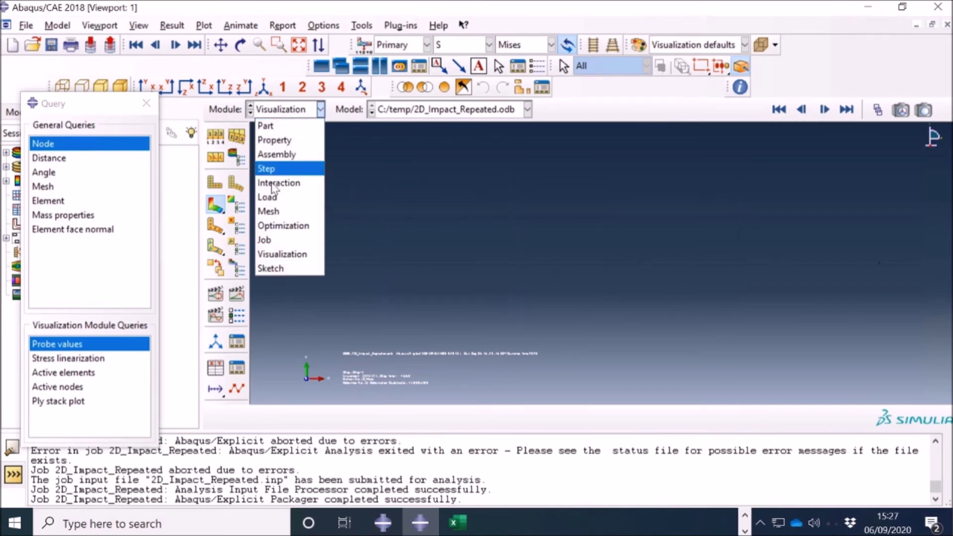
{"action": "left_click", "coordinate": [288, 243]}
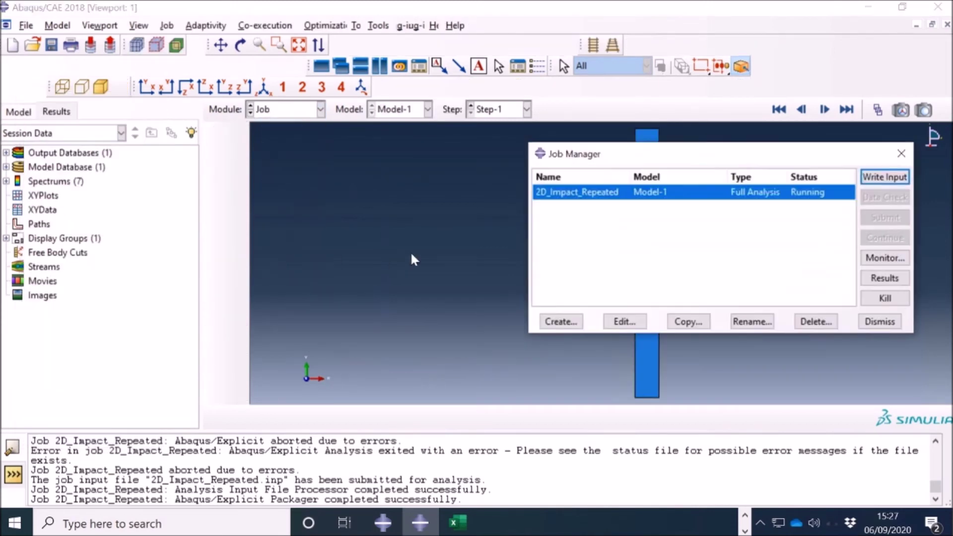
{"action": "left_click", "coordinate": [885, 299]}
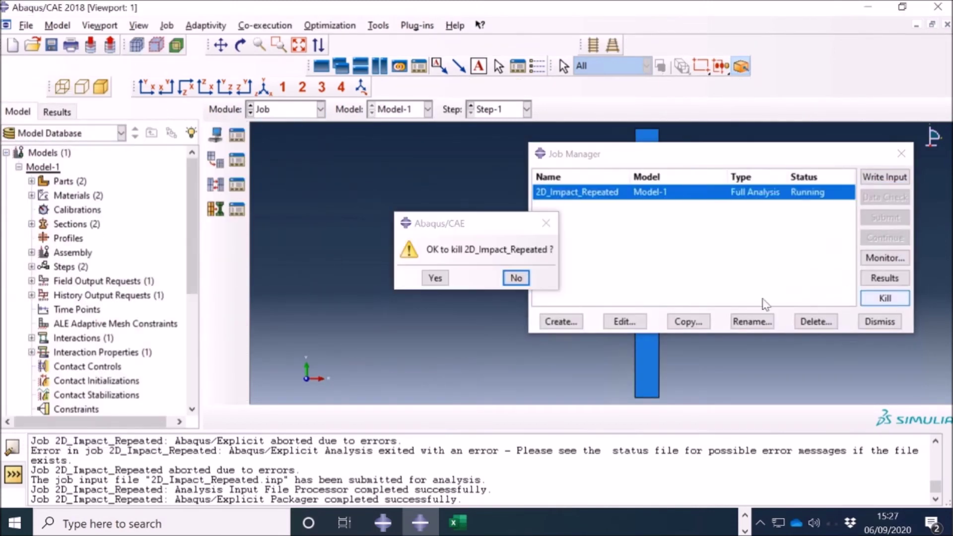
{"action": "left_click", "coordinate": [434, 277]}
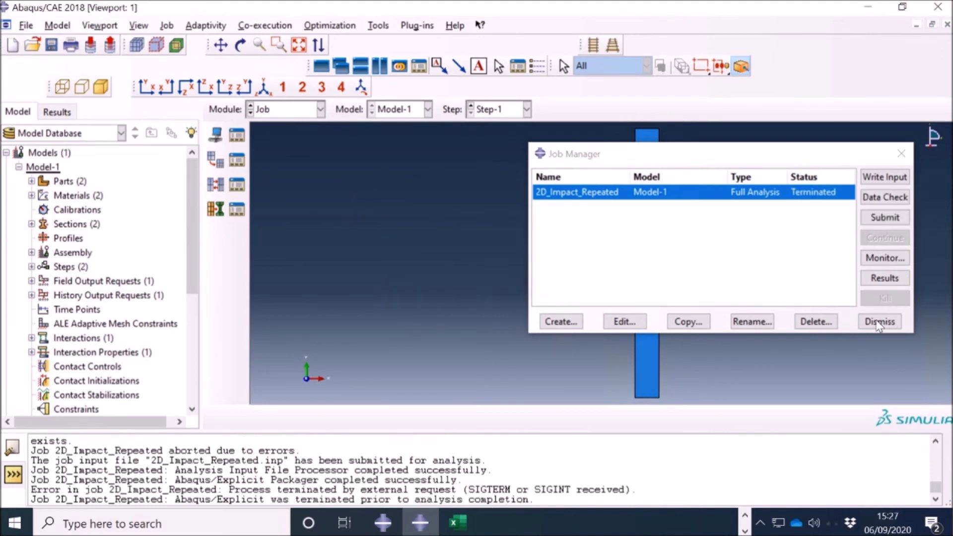
{"action": "left_click", "coordinate": [879, 321]}
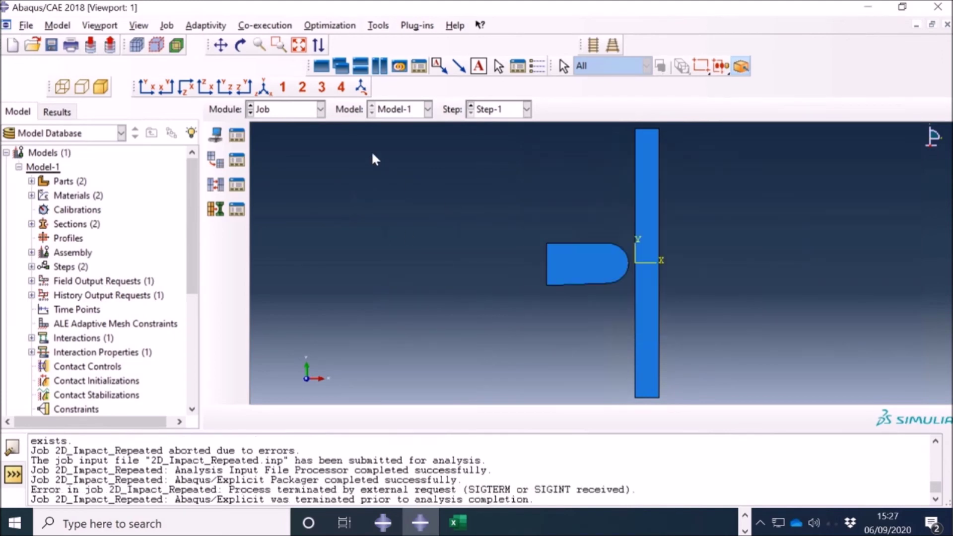
- In the Load module, delete the pressure load Load-1
{"action": "left_click", "coordinate": [273, 114]}
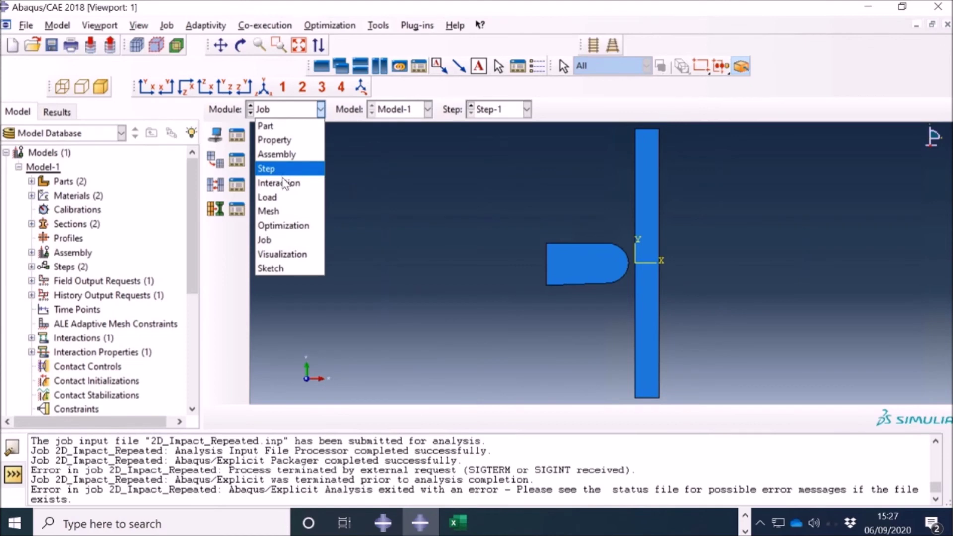
{"action": "left_click", "coordinate": [283, 198]}
{"action": "left_click", "coordinate": [237, 135]}
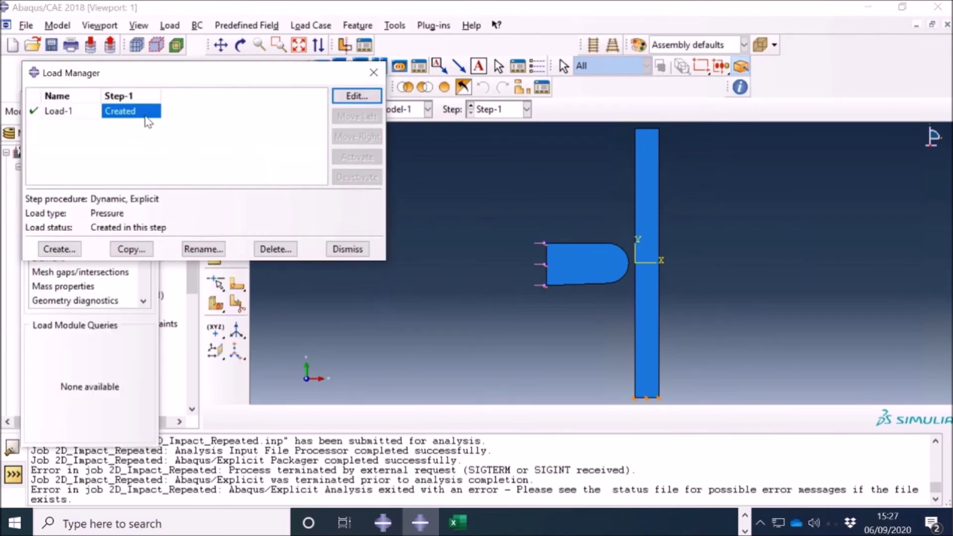
{"action": "left_click", "coordinate": [268, 248]}
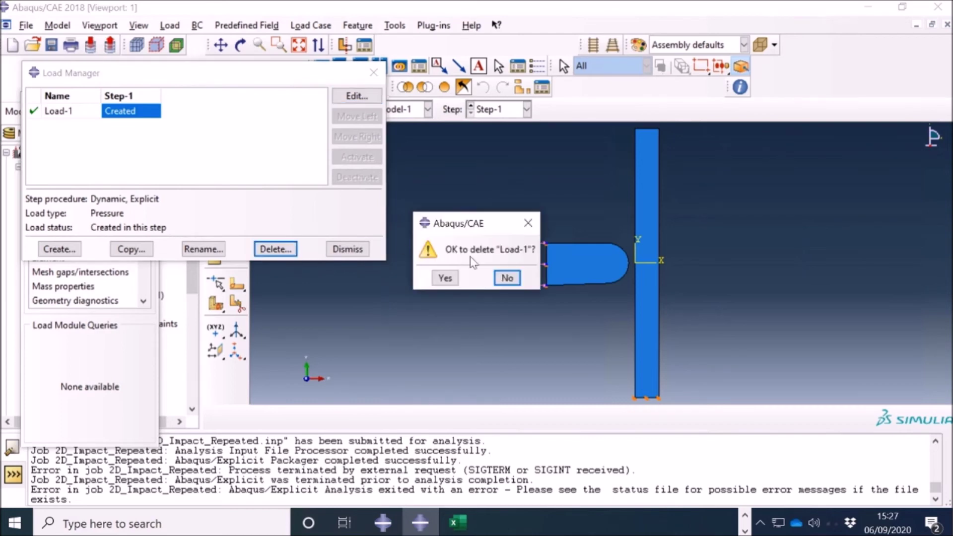
{"action": "left_click", "coordinate": [495, 280]}
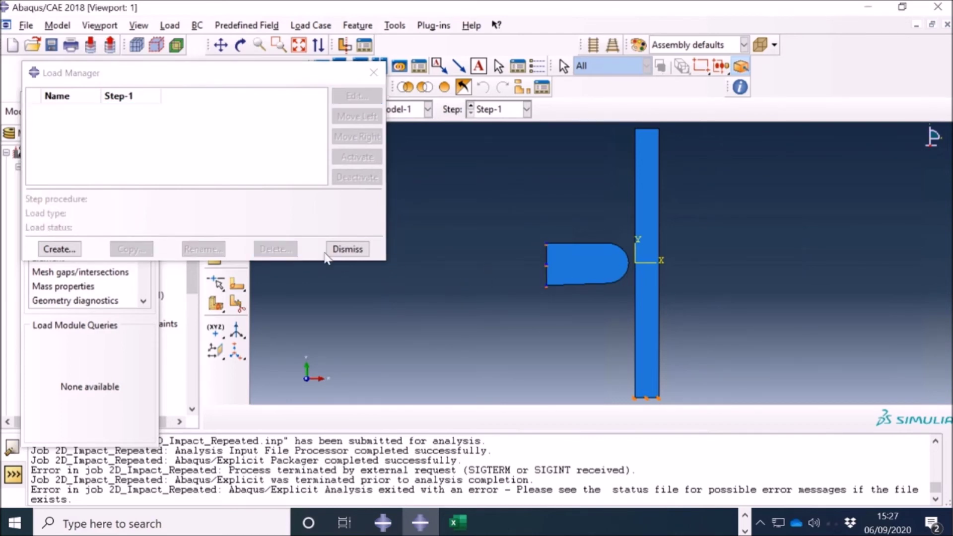
- Create a displacement boundary condition in Step-1 on the object's flat rear edge, with U1 = 1.3 and amplitude Amp-1
{"action": "left_click", "coordinate": [215, 256]}
{"action": "left_click", "coordinate": [211, 385]}
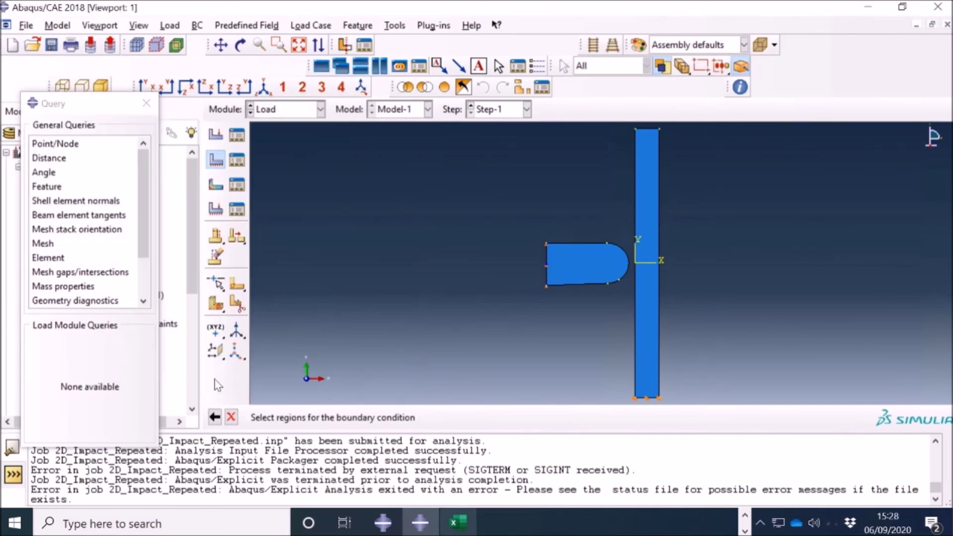
{"action": "left_click", "coordinate": [547, 256]}
{"action": "left_click", "coordinate": [557, 417]}
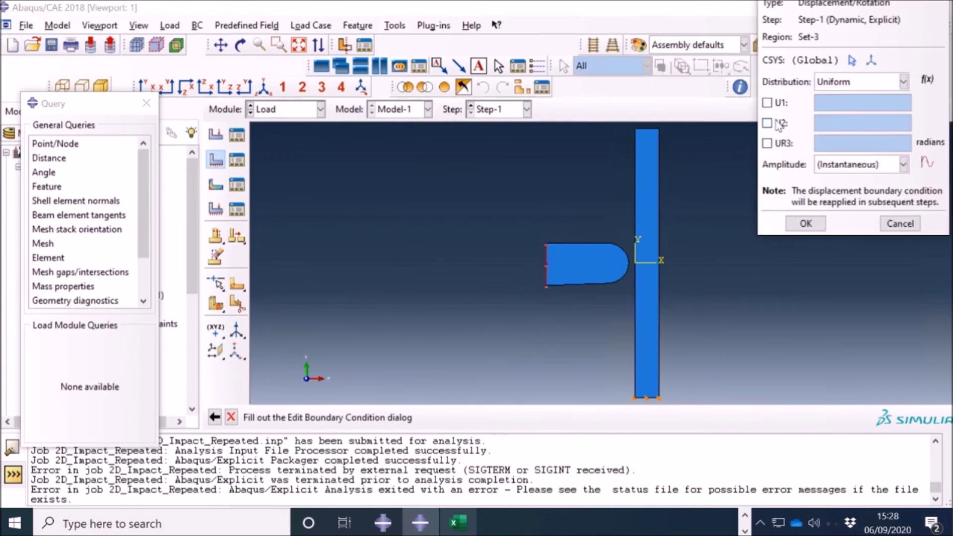
{"action": "left_click", "coordinate": [768, 103]}
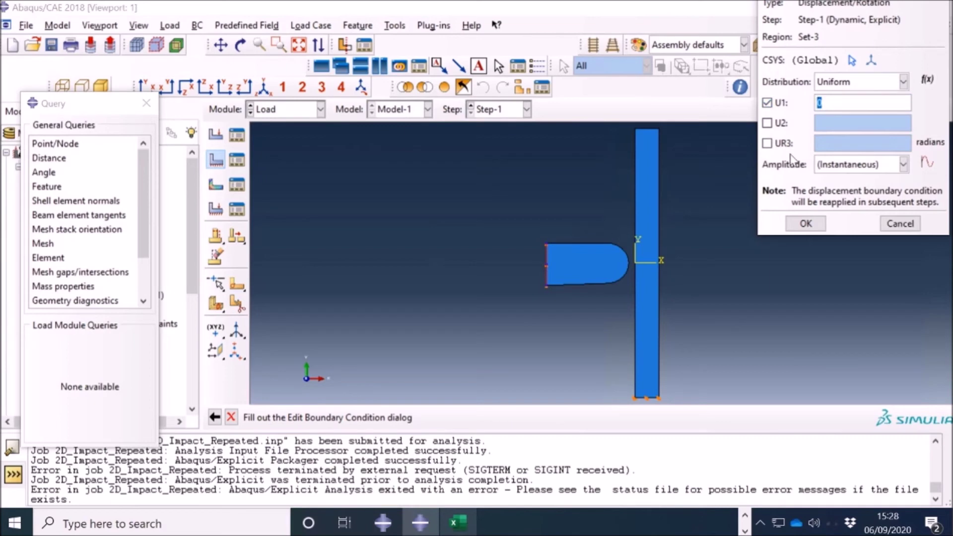
{"action": "type", "text": "1.3"}
{"action": "left_click", "coordinate": [829, 165]}
{"action": "left_click", "coordinate": [836, 195]}
{"action": "left_click", "coordinate": [806, 224]}
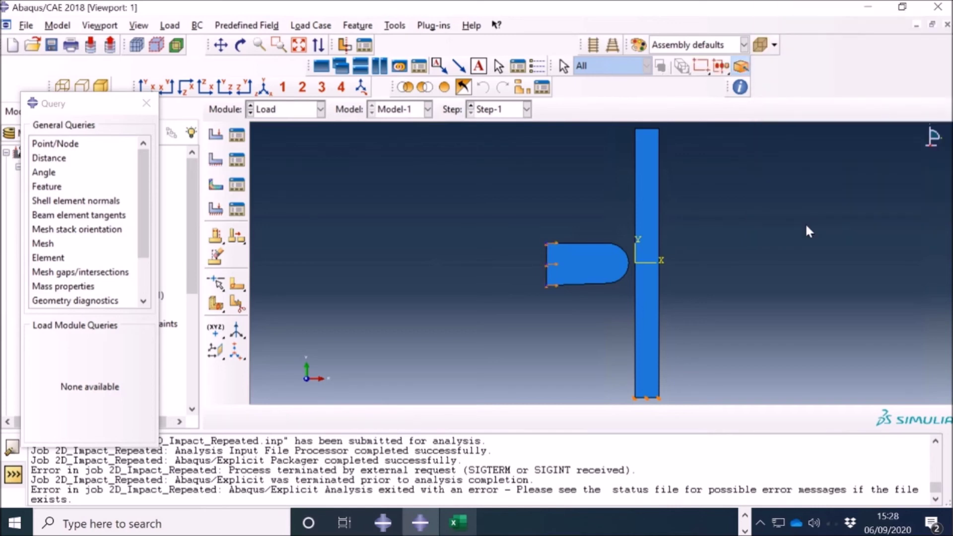
- Switch to the Job module and resubmit job 2D_Impact_Repeated, overwriting its existing job files
{"action": "left_click", "coordinate": [287, 111]}
{"action": "left_click", "coordinate": [285, 238]}
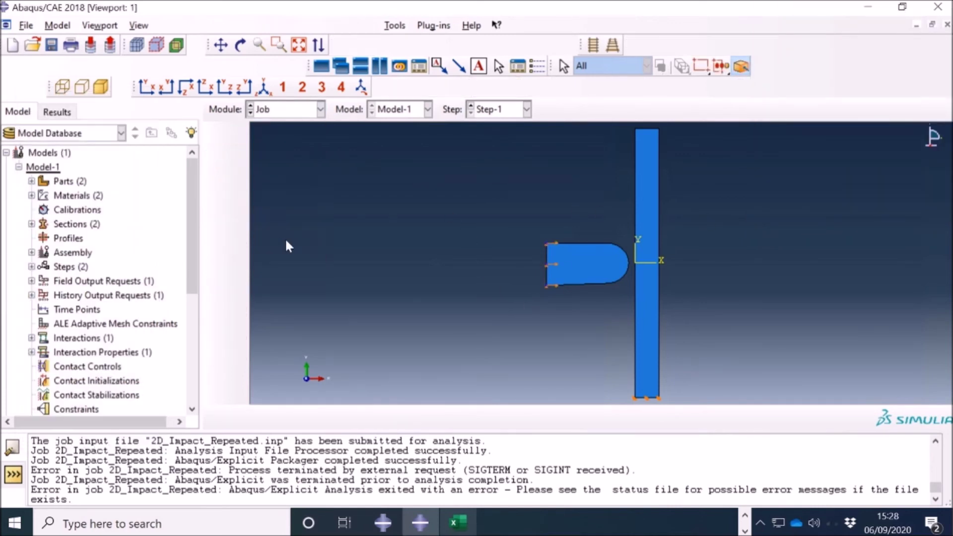
{"action": "left_click", "coordinate": [237, 135]}
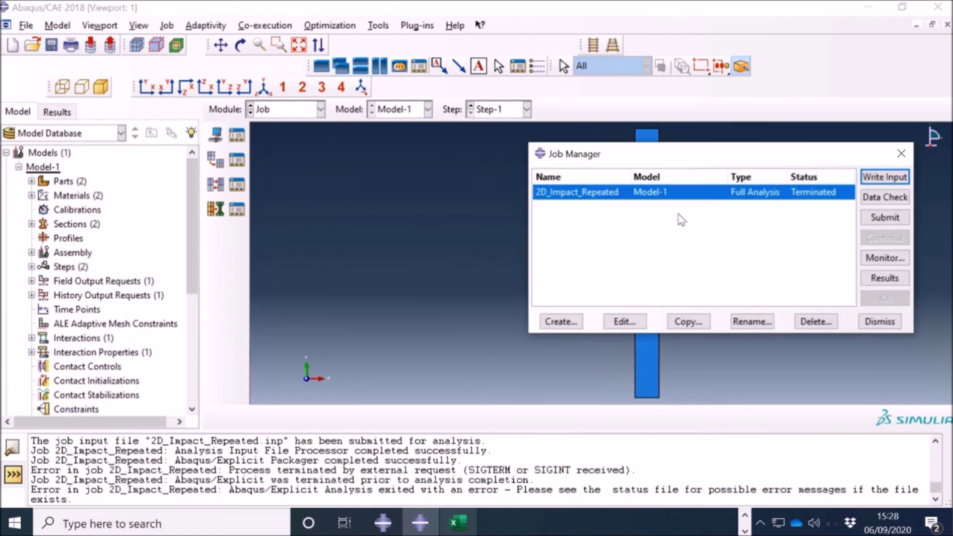
{"action": "left_click", "coordinate": [880, 216]}
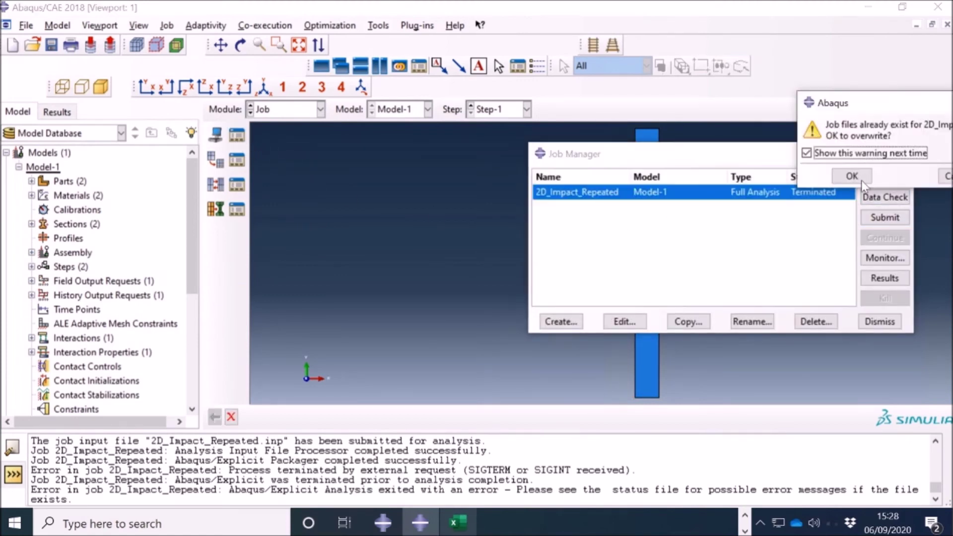
{"action": "left_click", "coordinate": [863, 177]}
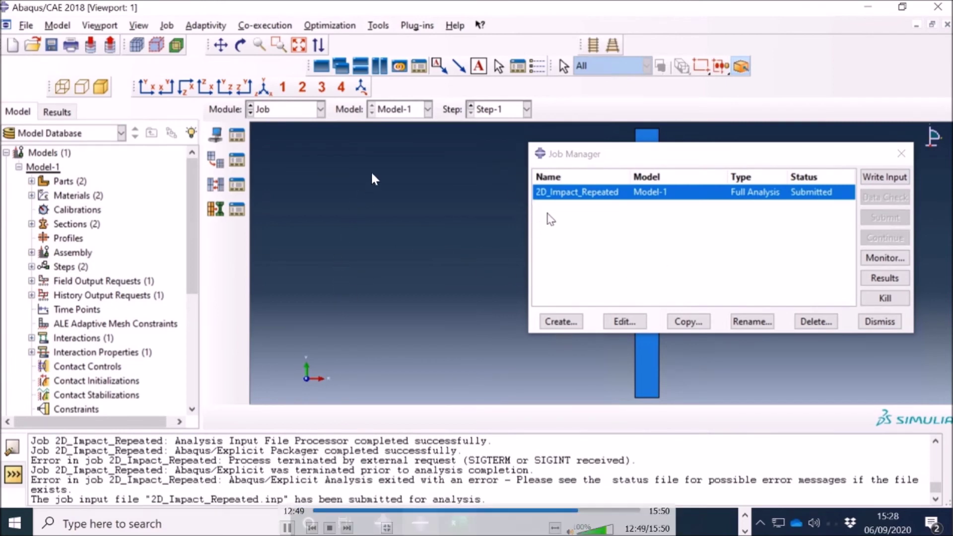
- Monitor the job's output messages, and open its results to animate the Mises stress contours over time
{"action": "left_click", "coordinate": [896, 257]}
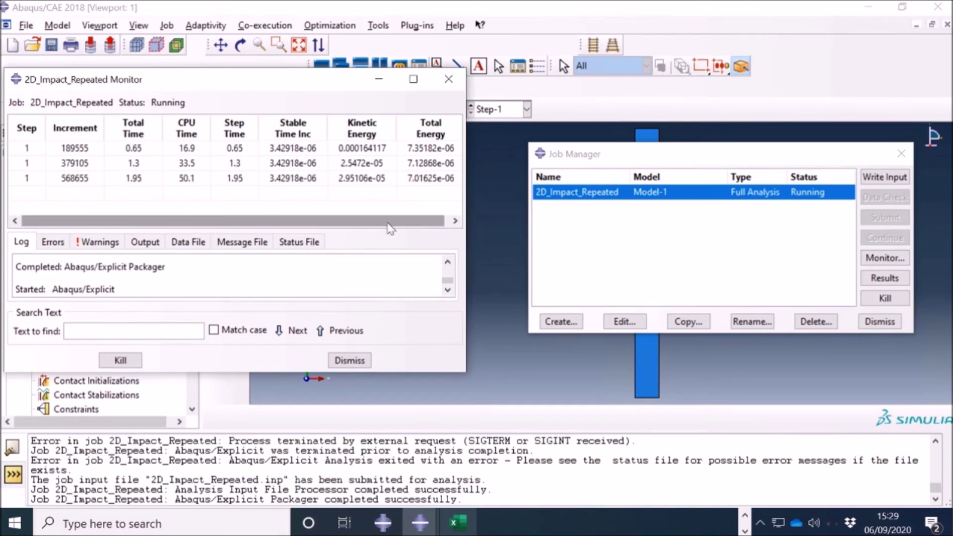
{"action": "left_click", "coordinate": [144, 242]}
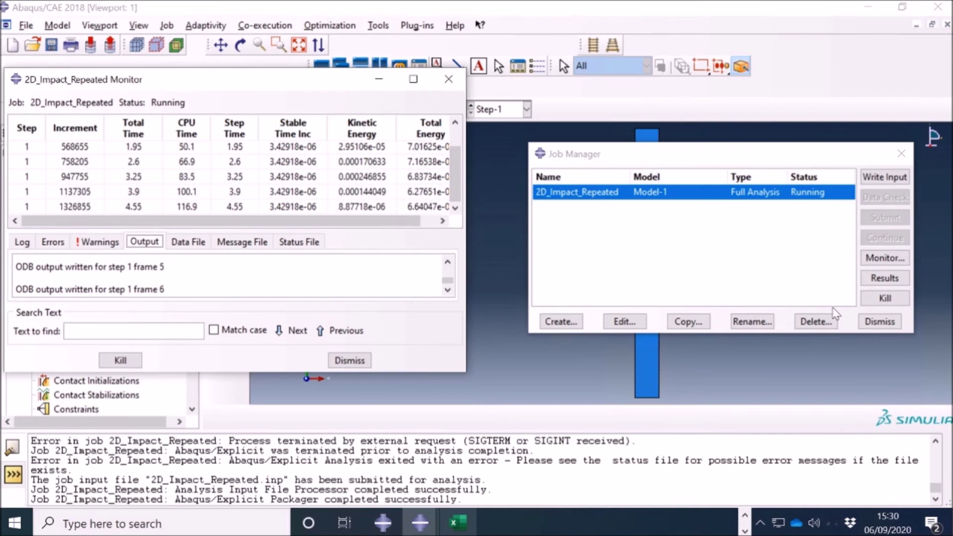
{"action": "left_click", "coordinate": [885, 278]}
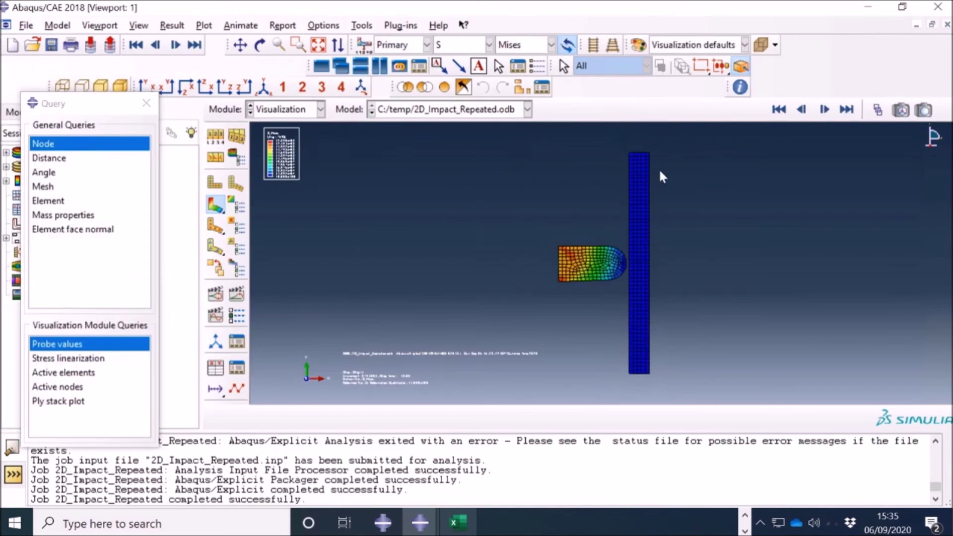
{"action": "left_click", "coordinate": [235, 296]}
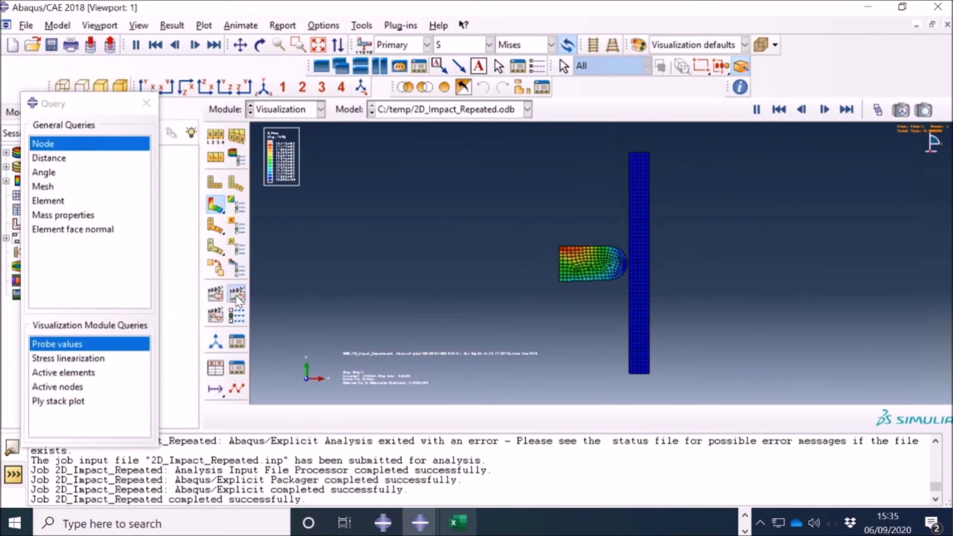
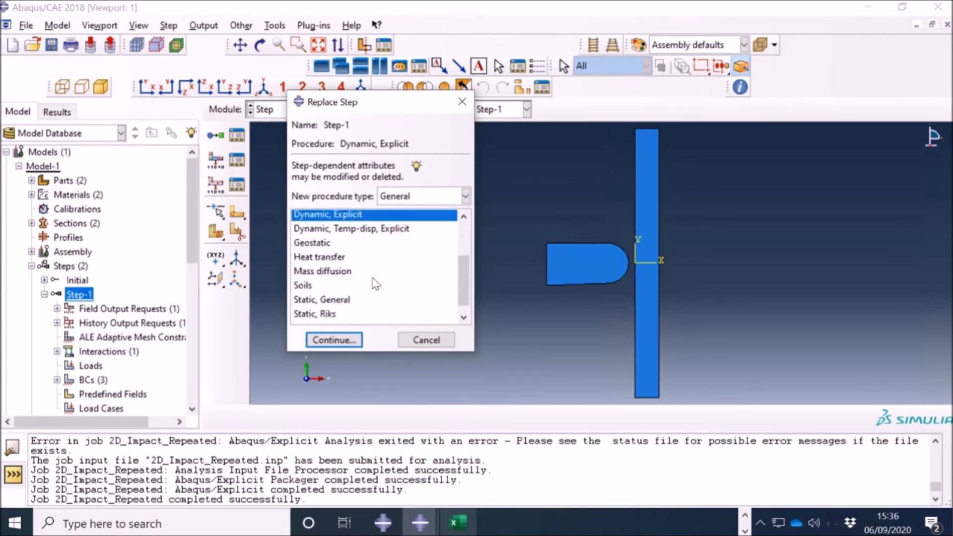
- Replace the Step-1 procedure with Static, General, using a time period of 13 and Nlgeom on
{"action": "left_click", "coordinate": [328, 289]}
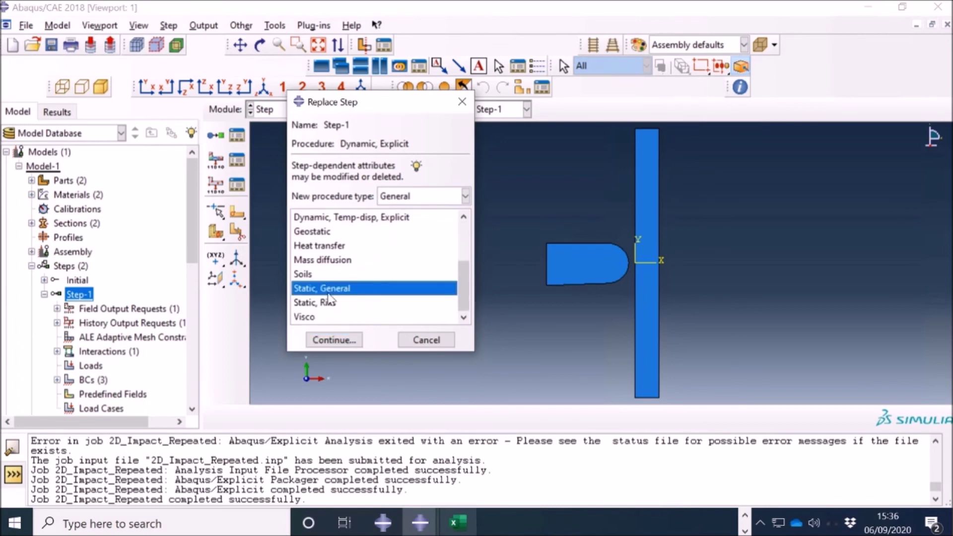
{"action": "left_click", "coordinate": [335, 340]}
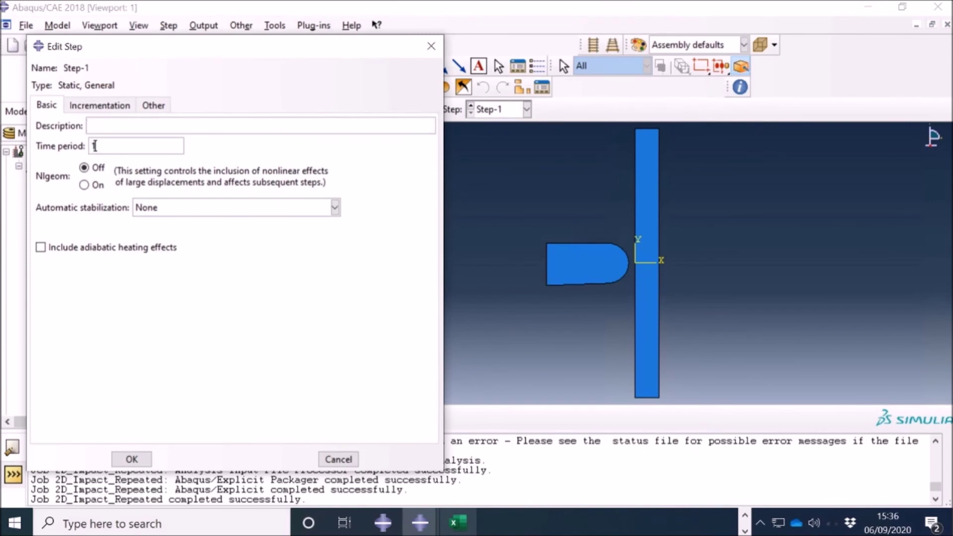
{"action": "left_click", "coordinate": [84, 184]}
- Set Step-1's maximum number of increments to 100000 and its initial increment size to 0.01
{"action": "left_click", "coordinate": [111, 106]}
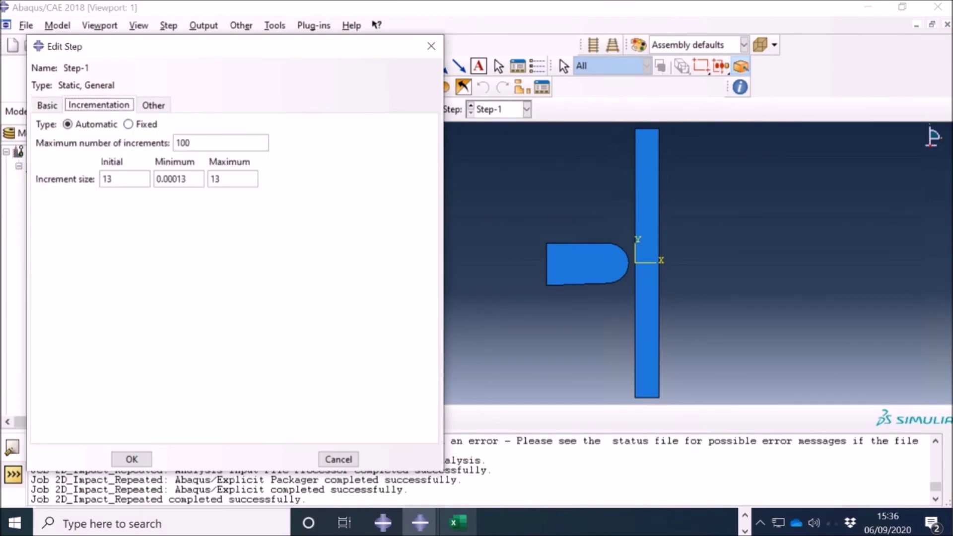
{"action": "left_click", "coordinate": [188, 143]}
{"action": "type", "text": "000"}
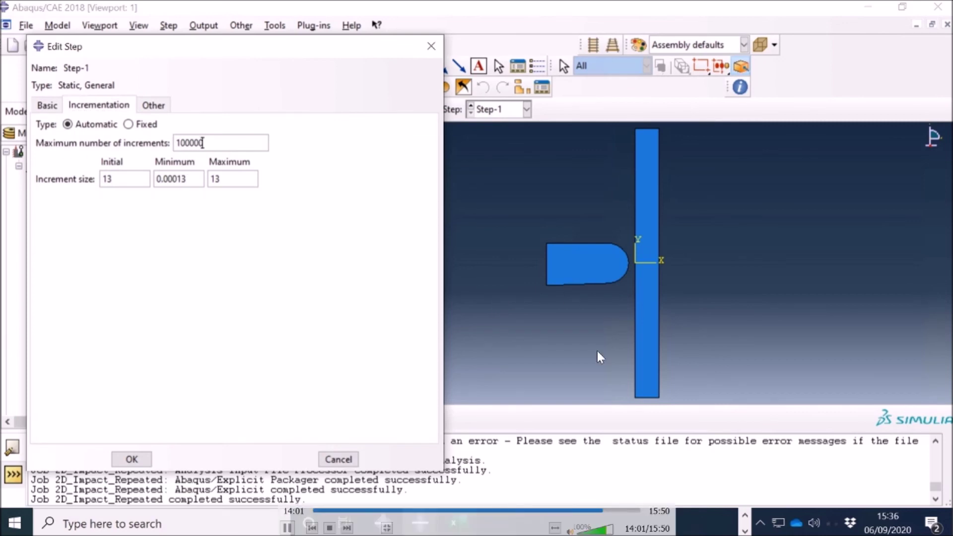
{"action": "left_click", "coordinate": [286, 529]}
{"action": "double_click", "coordinate": [108, 179]}
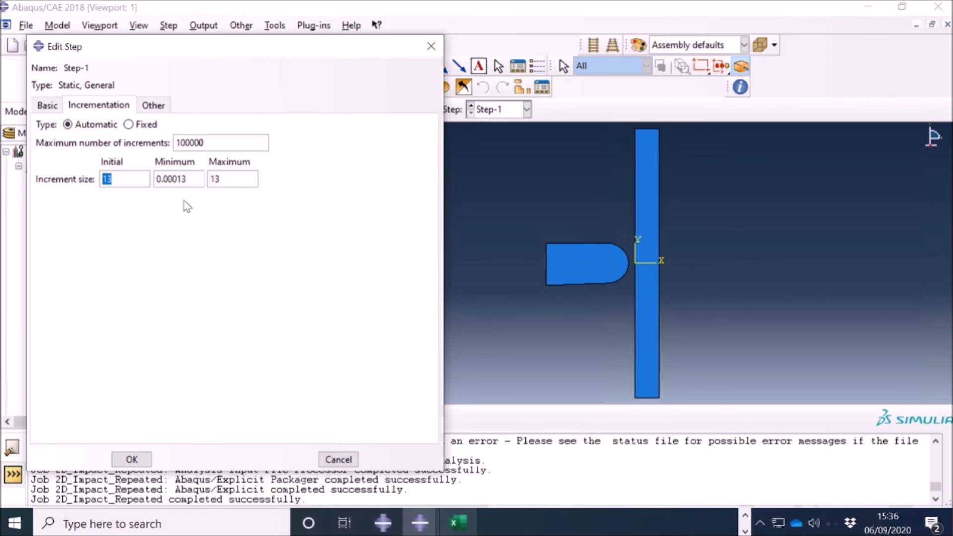
{"action": "type", "text": "0"}
- Check the time spacing of the amplitude data in Excel, and set Step-1's maximum increment size to 0.1 in Abaqus
{"action": "double_click", "coordinate": [214, 178]}
{"action": "left_click", "coordinate": [457, 525]}
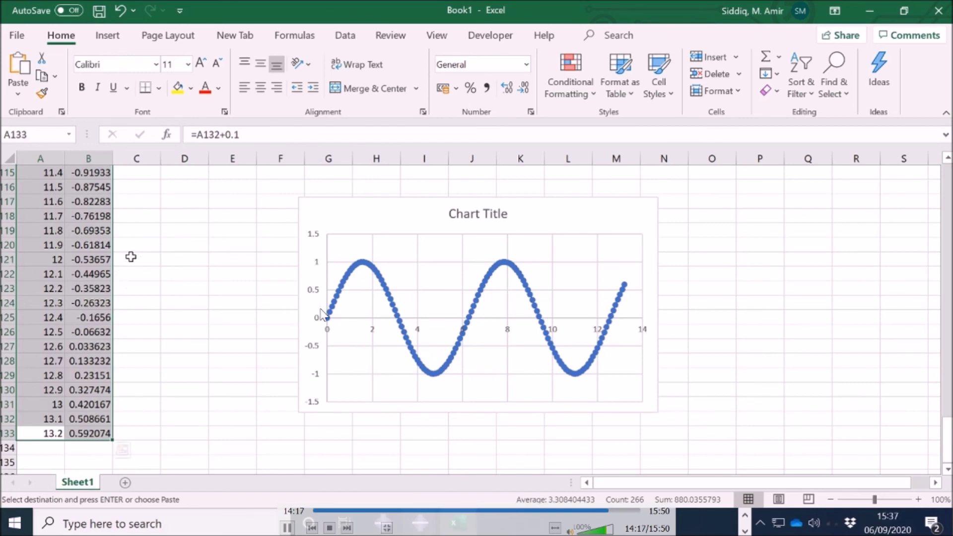
{"action": "scroll", "coordinate": [124, 261], "scroll_direction": "up", "scroll_amount": 12}
{"action": "scroll", "coordinate": [510, 355], "scroll_direction": "up", "scroll_amount": 20}
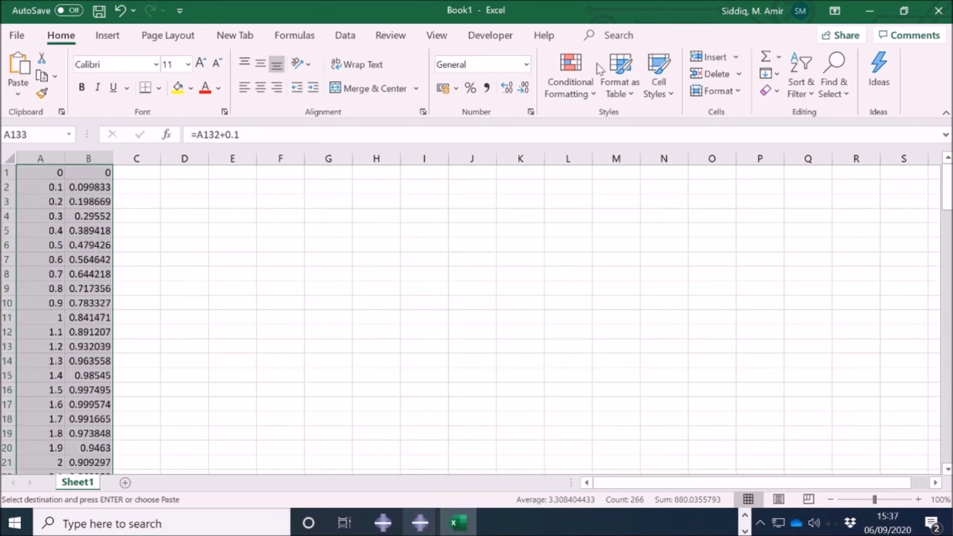
{"action": "left_click", "coordinate": [873, 10]}
{"action": "type", "text": "13"}
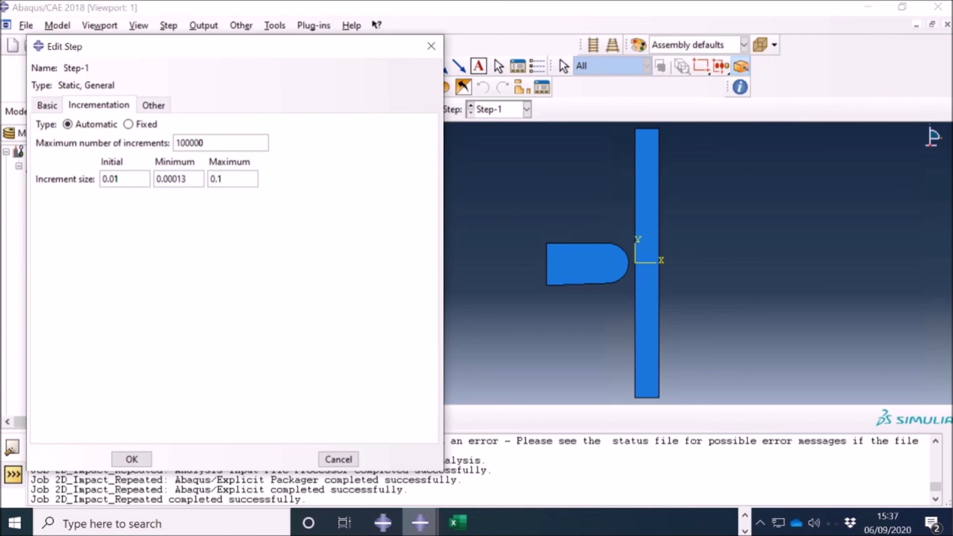
{"action": "left_click", "coordinate": [132, 459]}
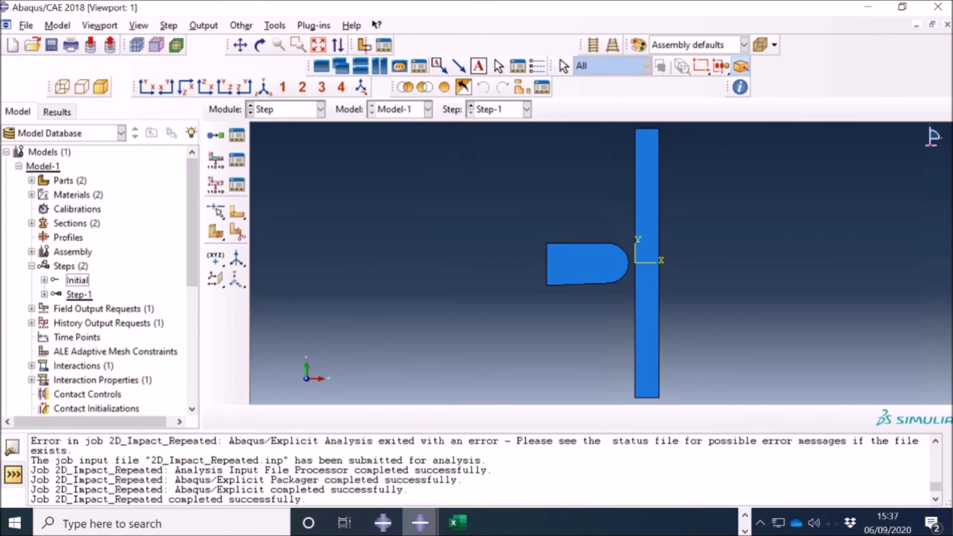
- In the Load module, review the U1 displacement and amplitude of boundary condition BC-3 in Step-1
{"action": "left_click", "coordinate": [279, 110]}
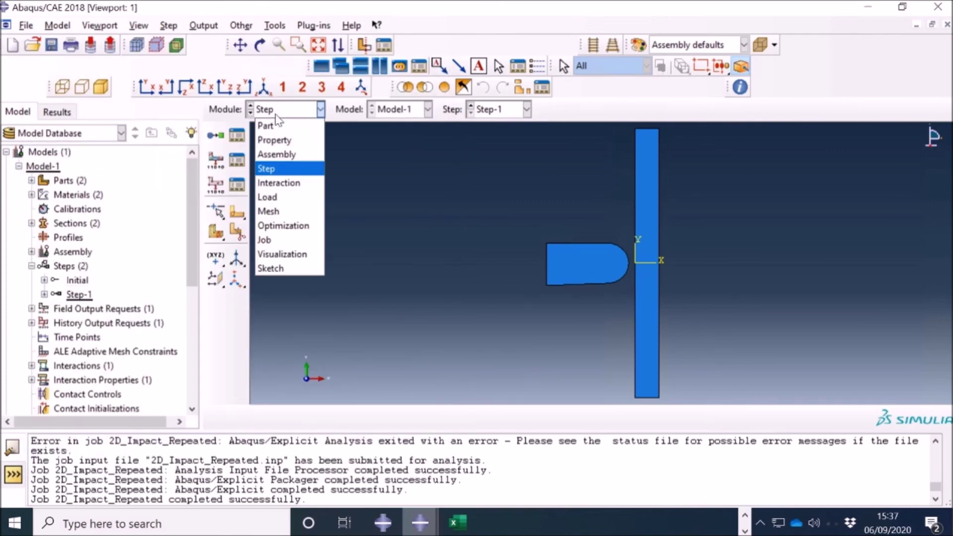
{"action": "left_click", "coordinate": [272, 198]}
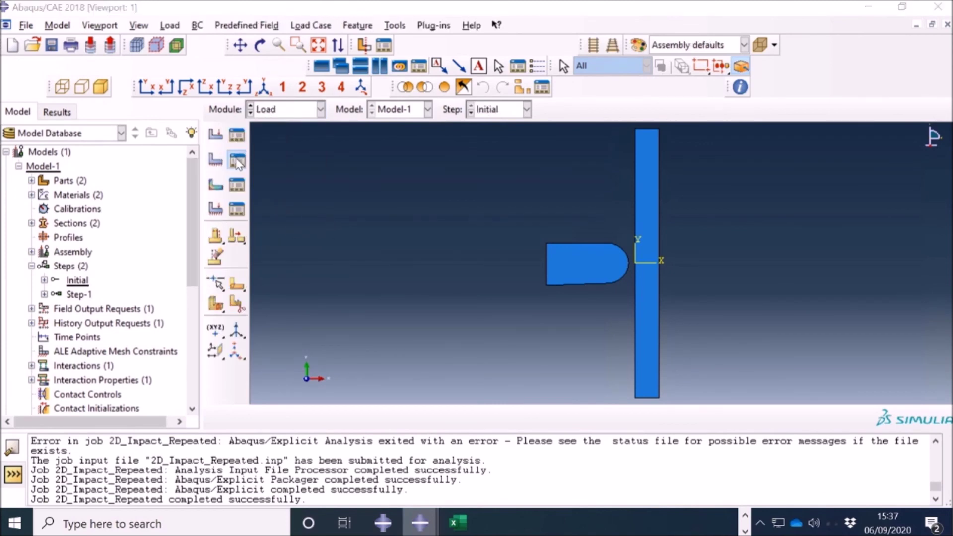
{"action": "left_click", "coordinate": [238, 135]}
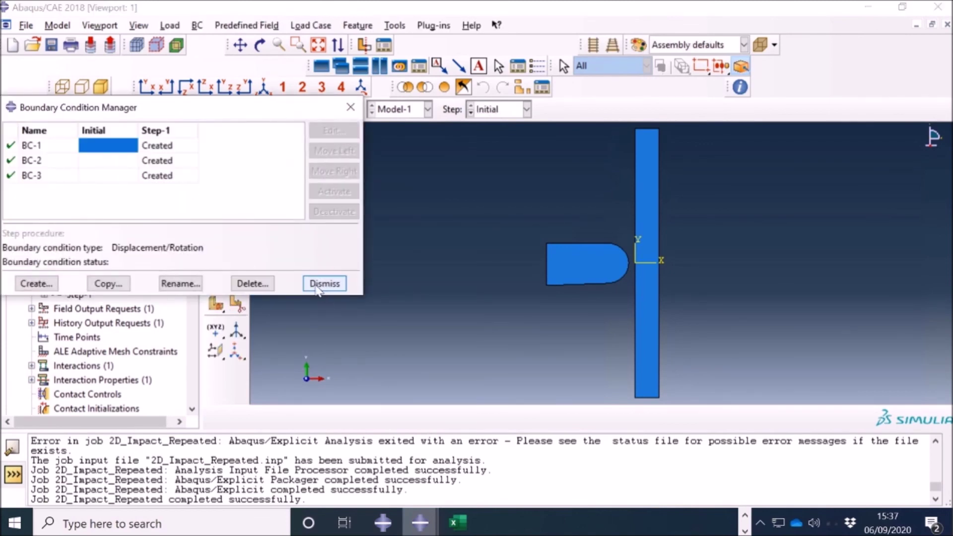
{"action": "left_click", "coordinate": [168, 177]}
{"action": "left_click", "coordinate": [335, 134]}
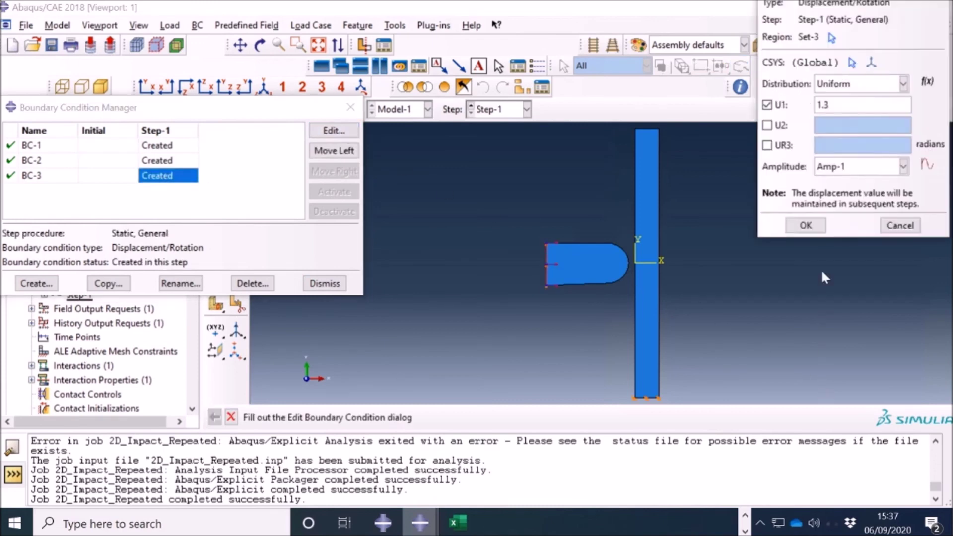
{"action": "left_click", "coordinate": [817, 223]}
{"action": "left_click", "coordinate": [325, 284]}
- Resubmit job 2D_Impact_Repeated with the static step, overwriting its files, and monitor the run until it completes
{"action": "left_click", "coordinate": [302, 111]}
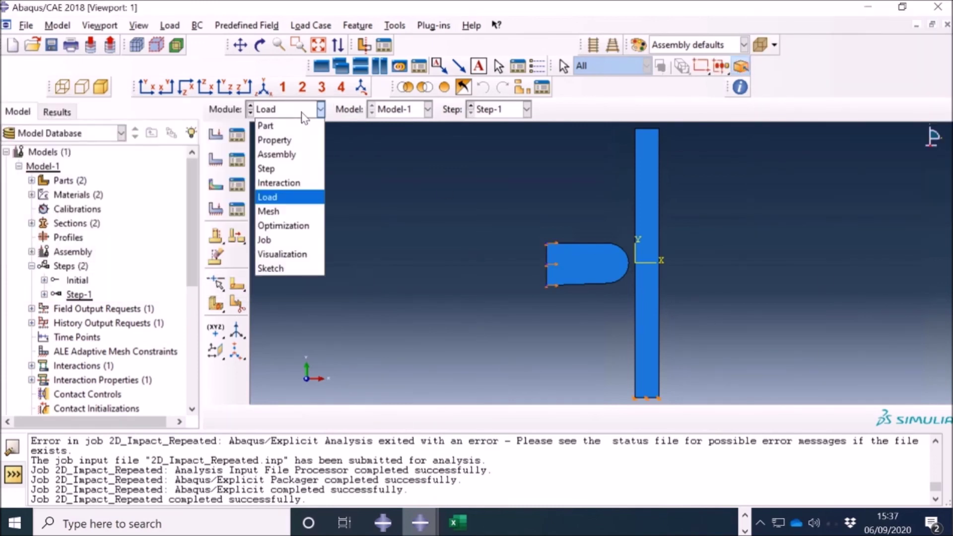
{"action": "left_click", "coordinate": [265, 240]}
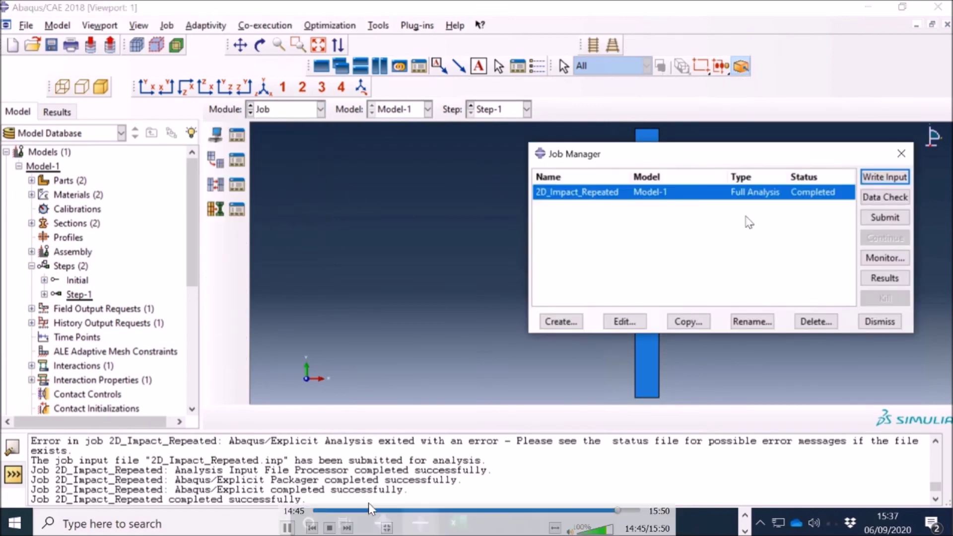
{"action": "left_click", "coordinate": [883, 218]}
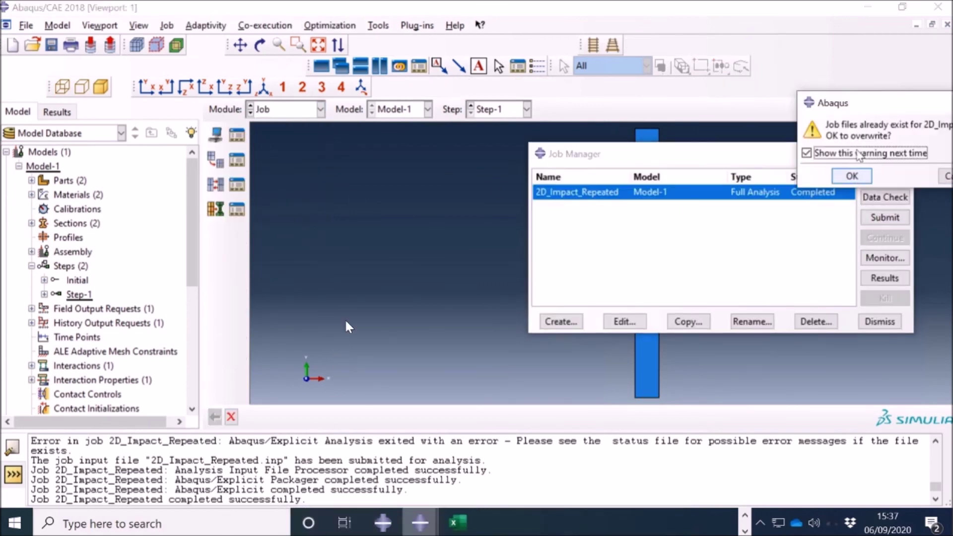
{"action": "left_click", "coordinate": [850, 177]}
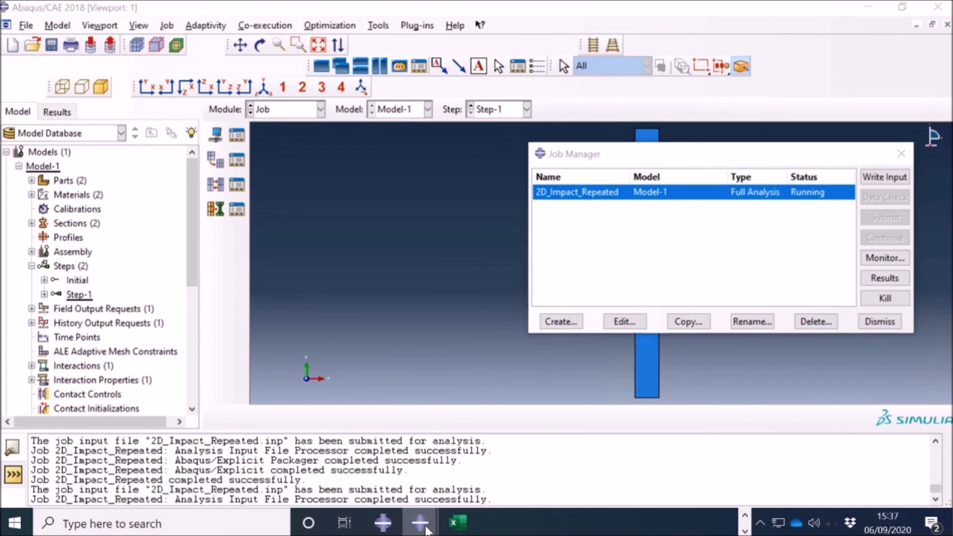
{"action": "mouse_move", "coordinate": [425, 530]}
{"action": "left_click", "coordinate": [505, 474]}
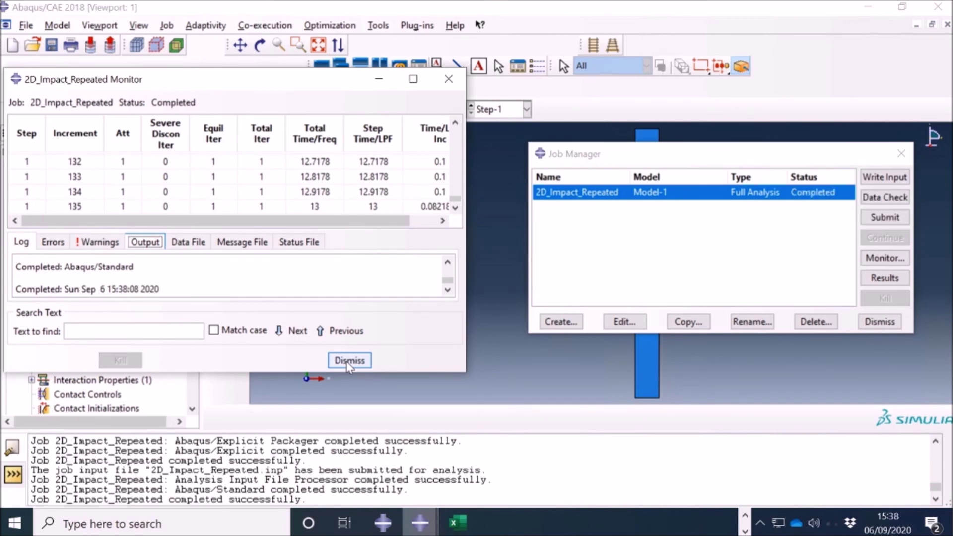
{"action": "left_click", "coordinate": [349, 363]}
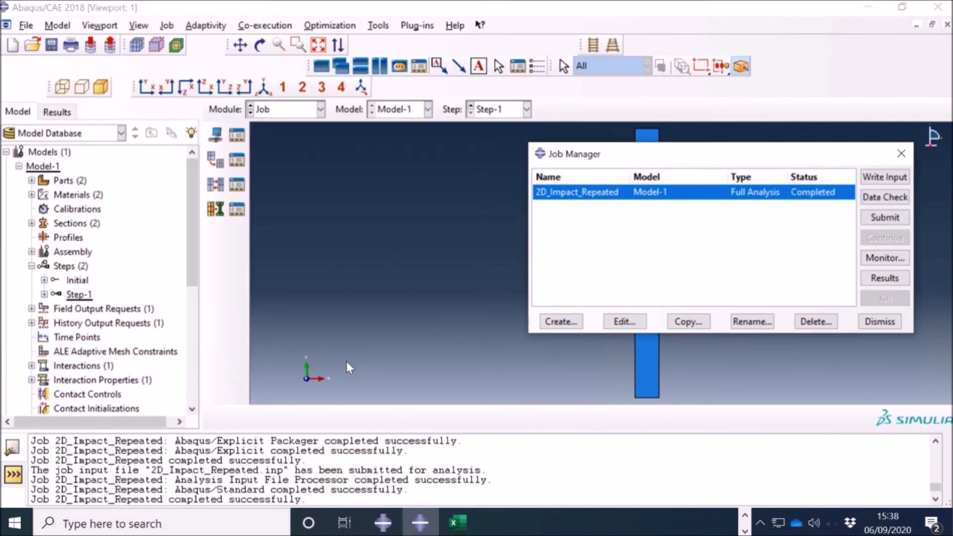
- Open the static job's results, plot Mises contours on the deformed shape, and animate their time history
{"action": "left_click", "coordinate": [878, 277]}
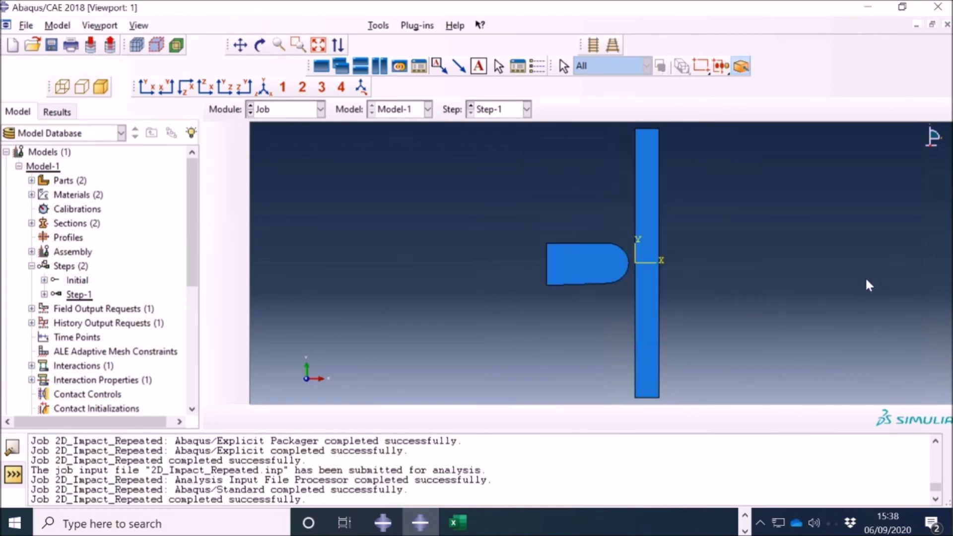
{"action": "left_click", "coordinate": [215, 204]}
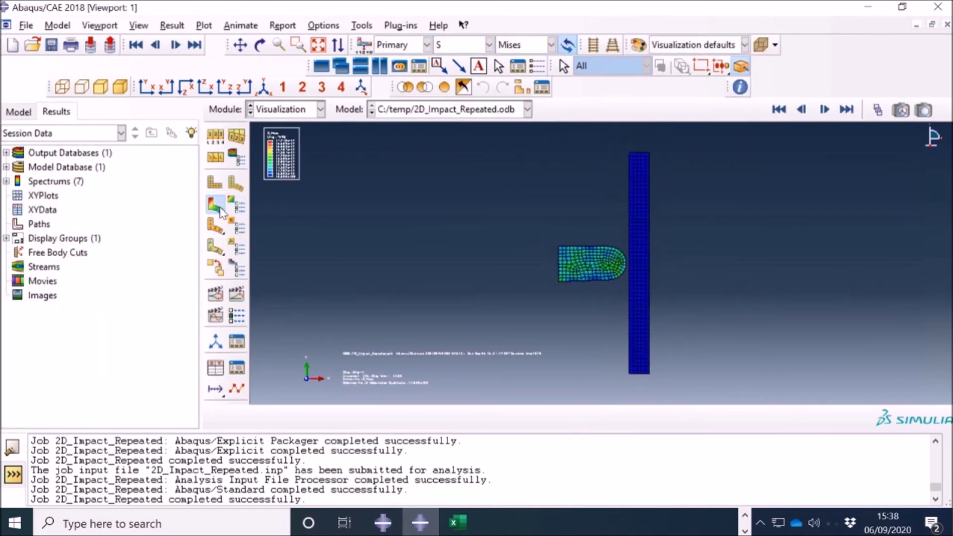
{"action": "left_click", "coordinate": [236, 295]}
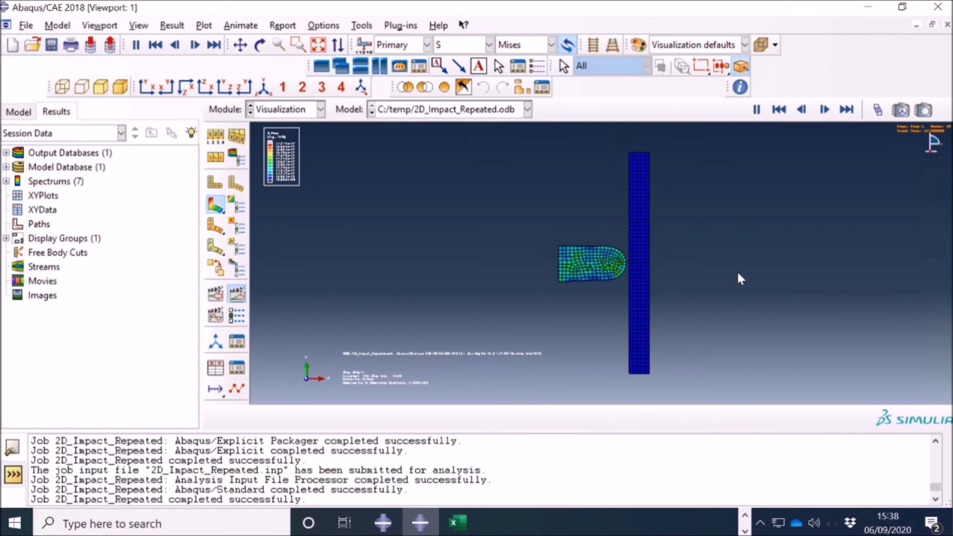
{"action": "scroll", "coordinate": [659, 264], "scroll_direction": "up", "scroll_amount": 2}
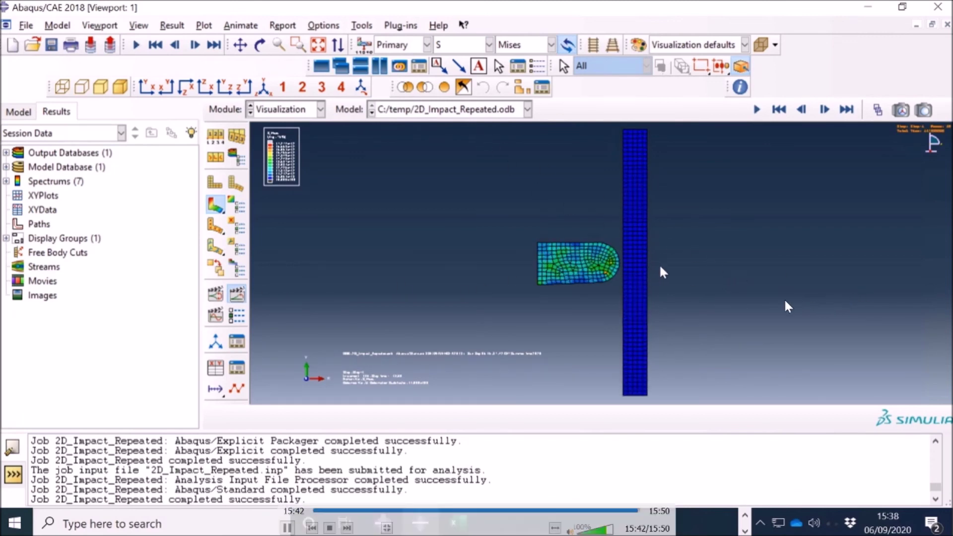